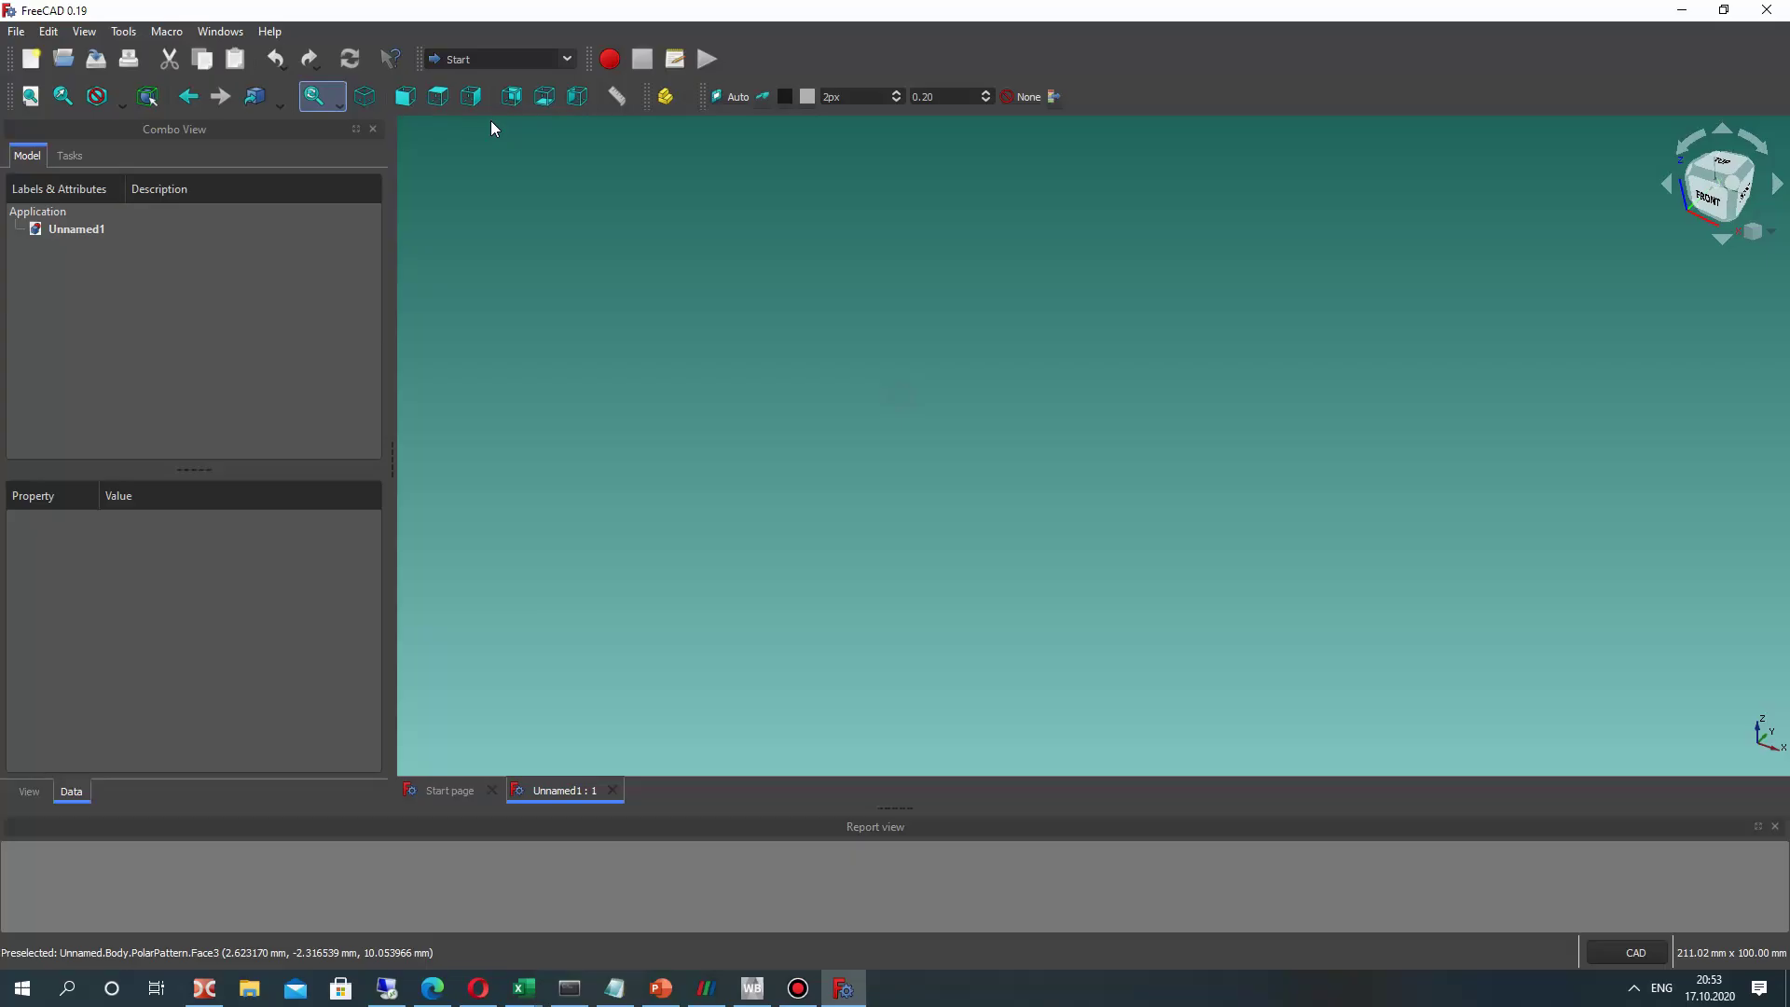
# - Switch FreeCAD to the A2plus workbench and begin saving the empty assembly as Assembly_screwdriver
pyautogui.click(492, 56)
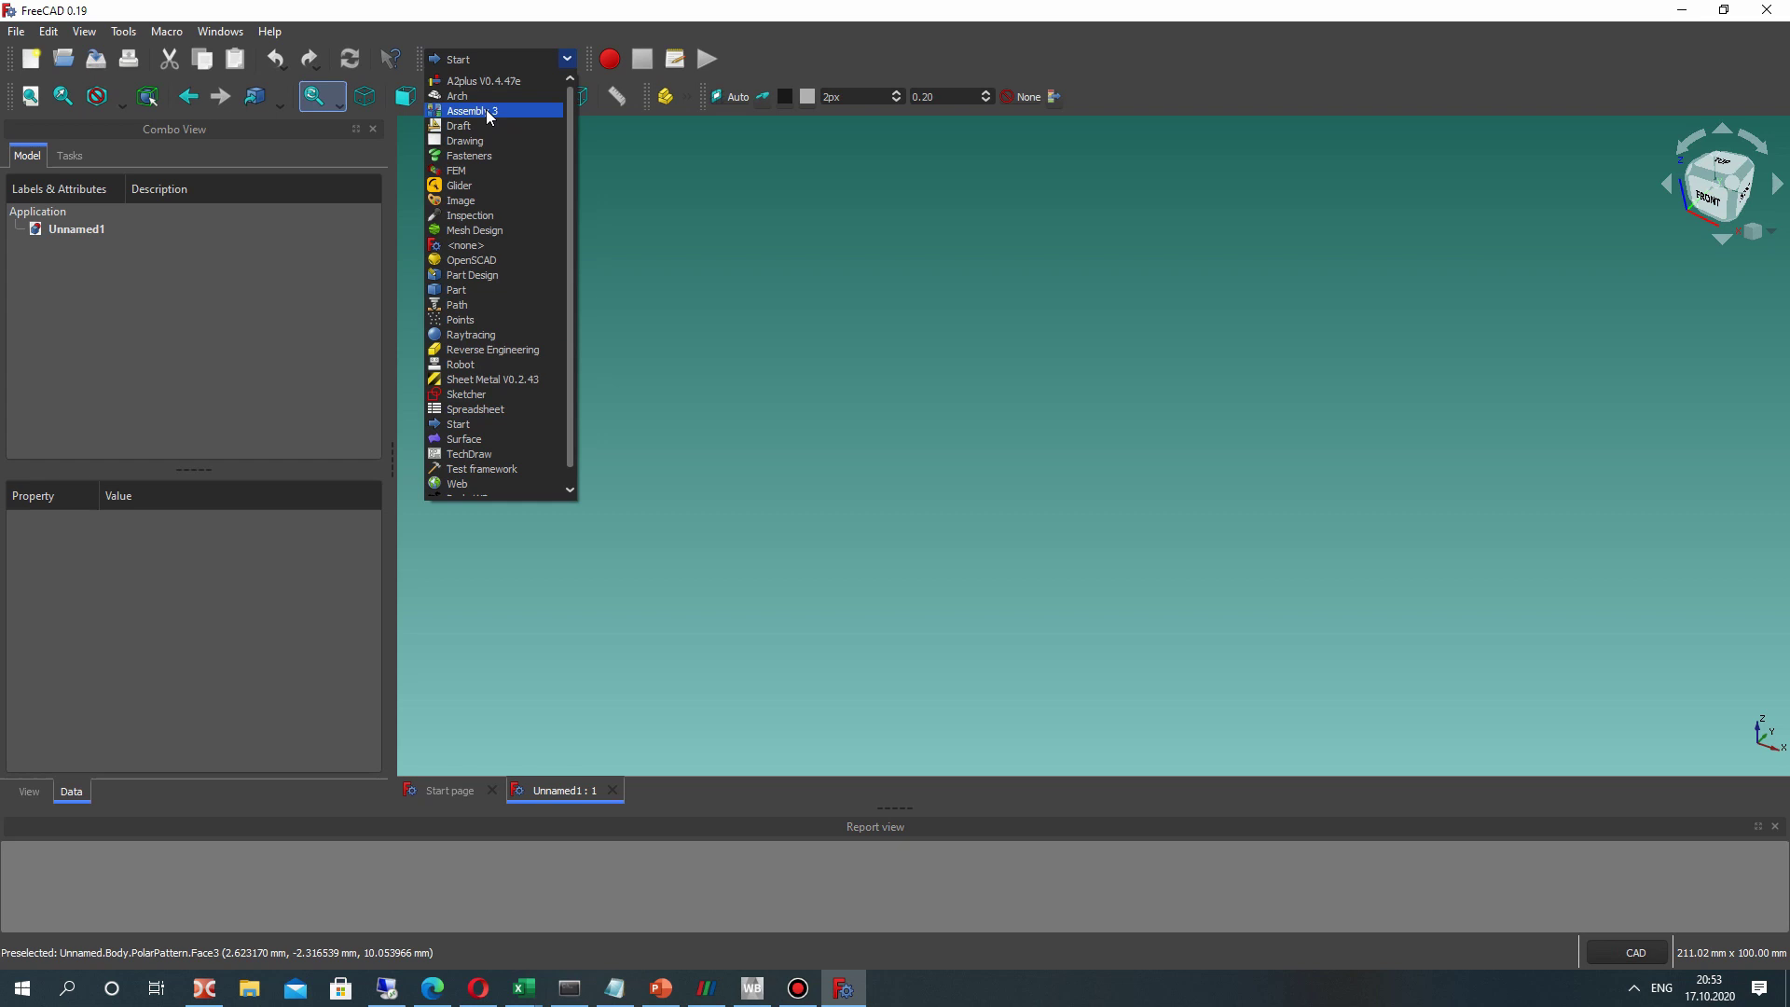
pyautogui.click(461, 82)
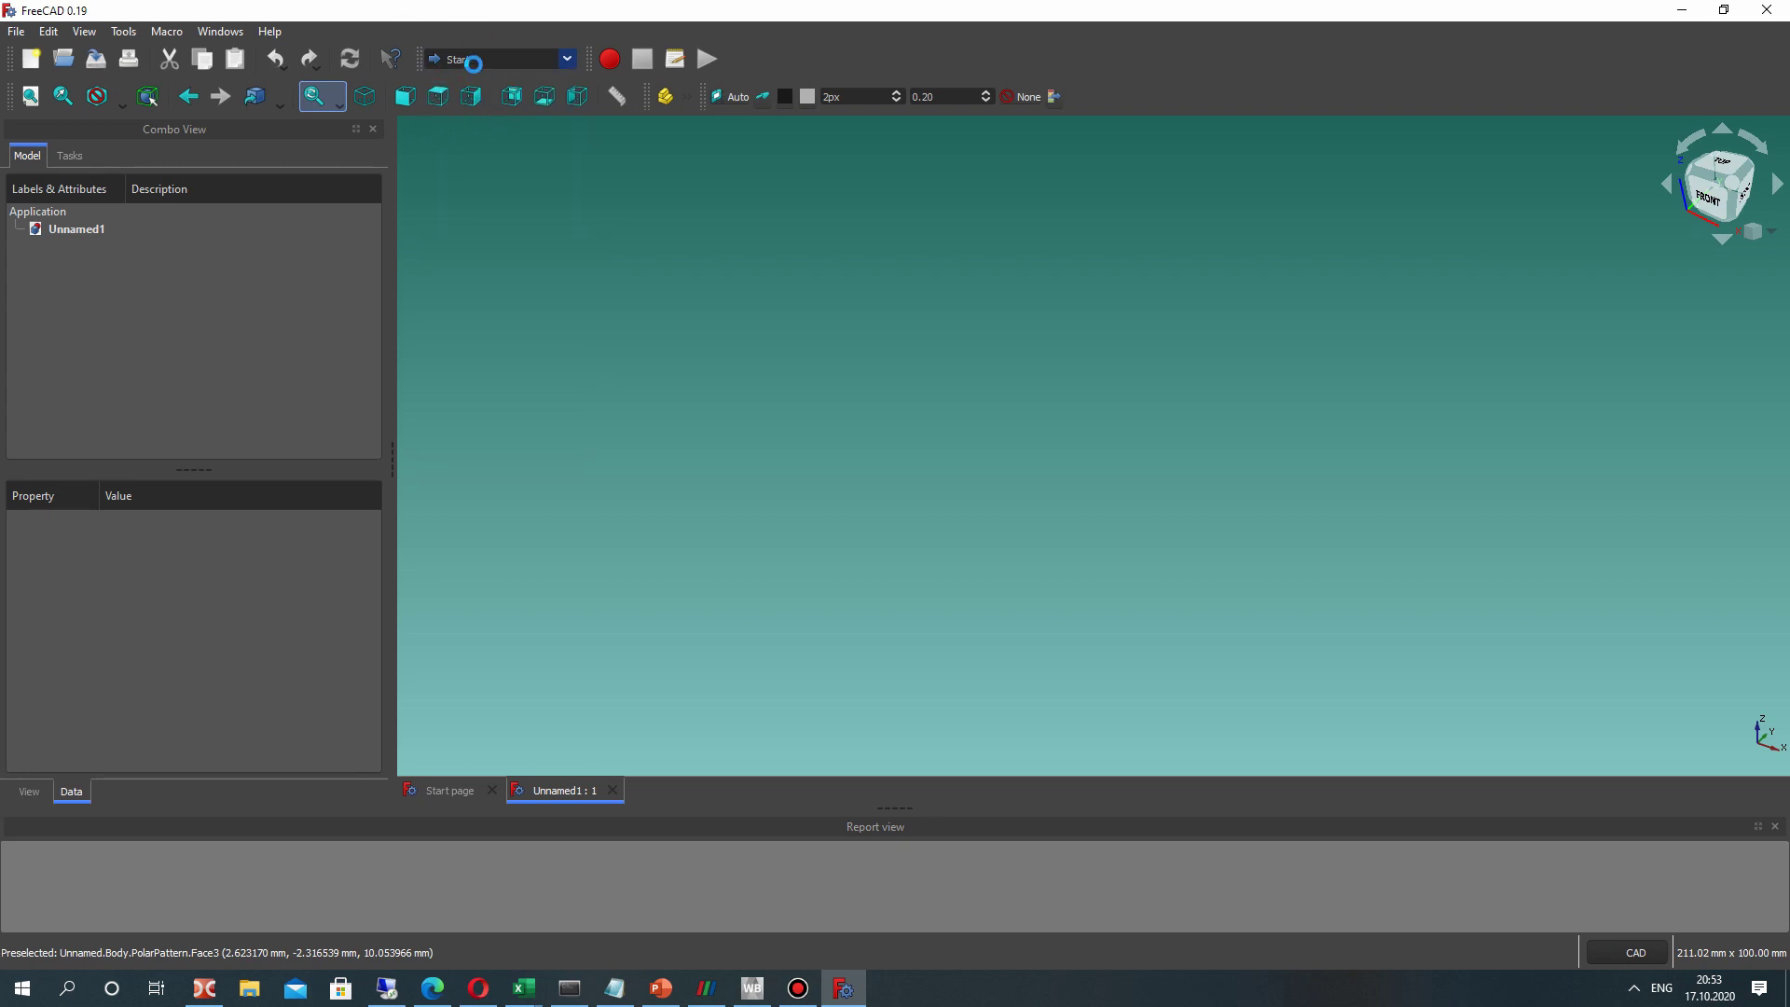
pyautogui.click(123, 31)
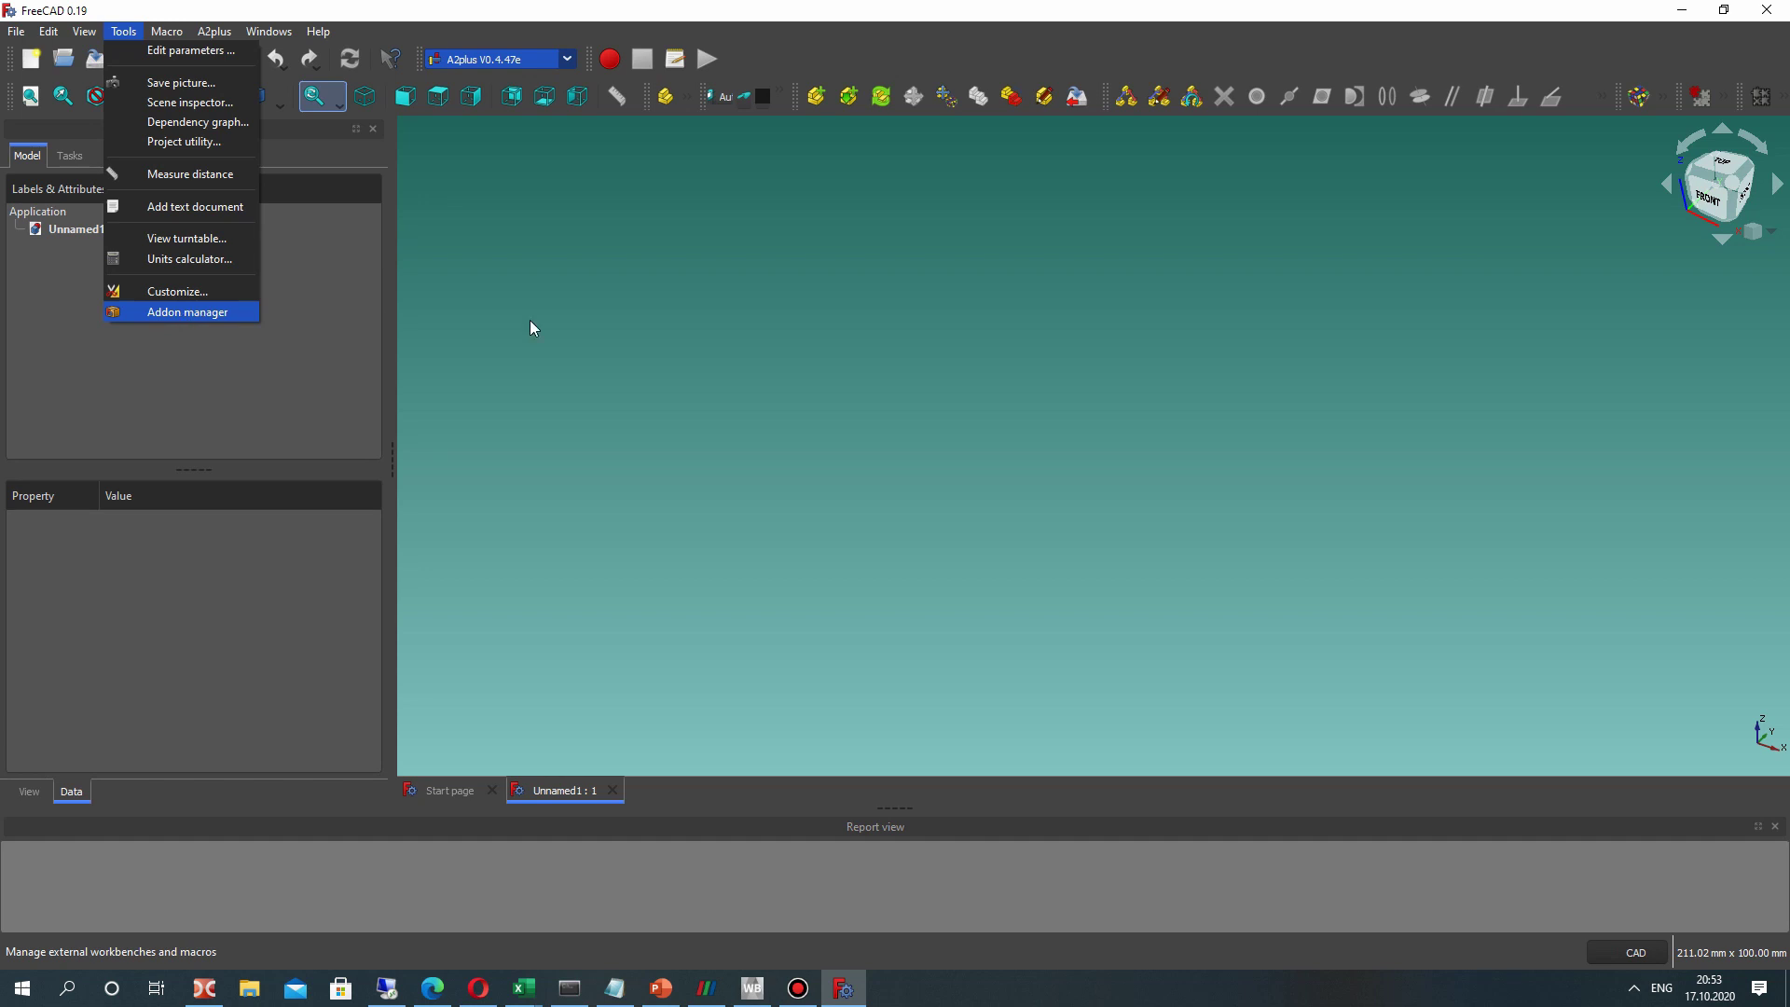
pyautogui.click(834, 295)
pyautogui.click(849, 96)
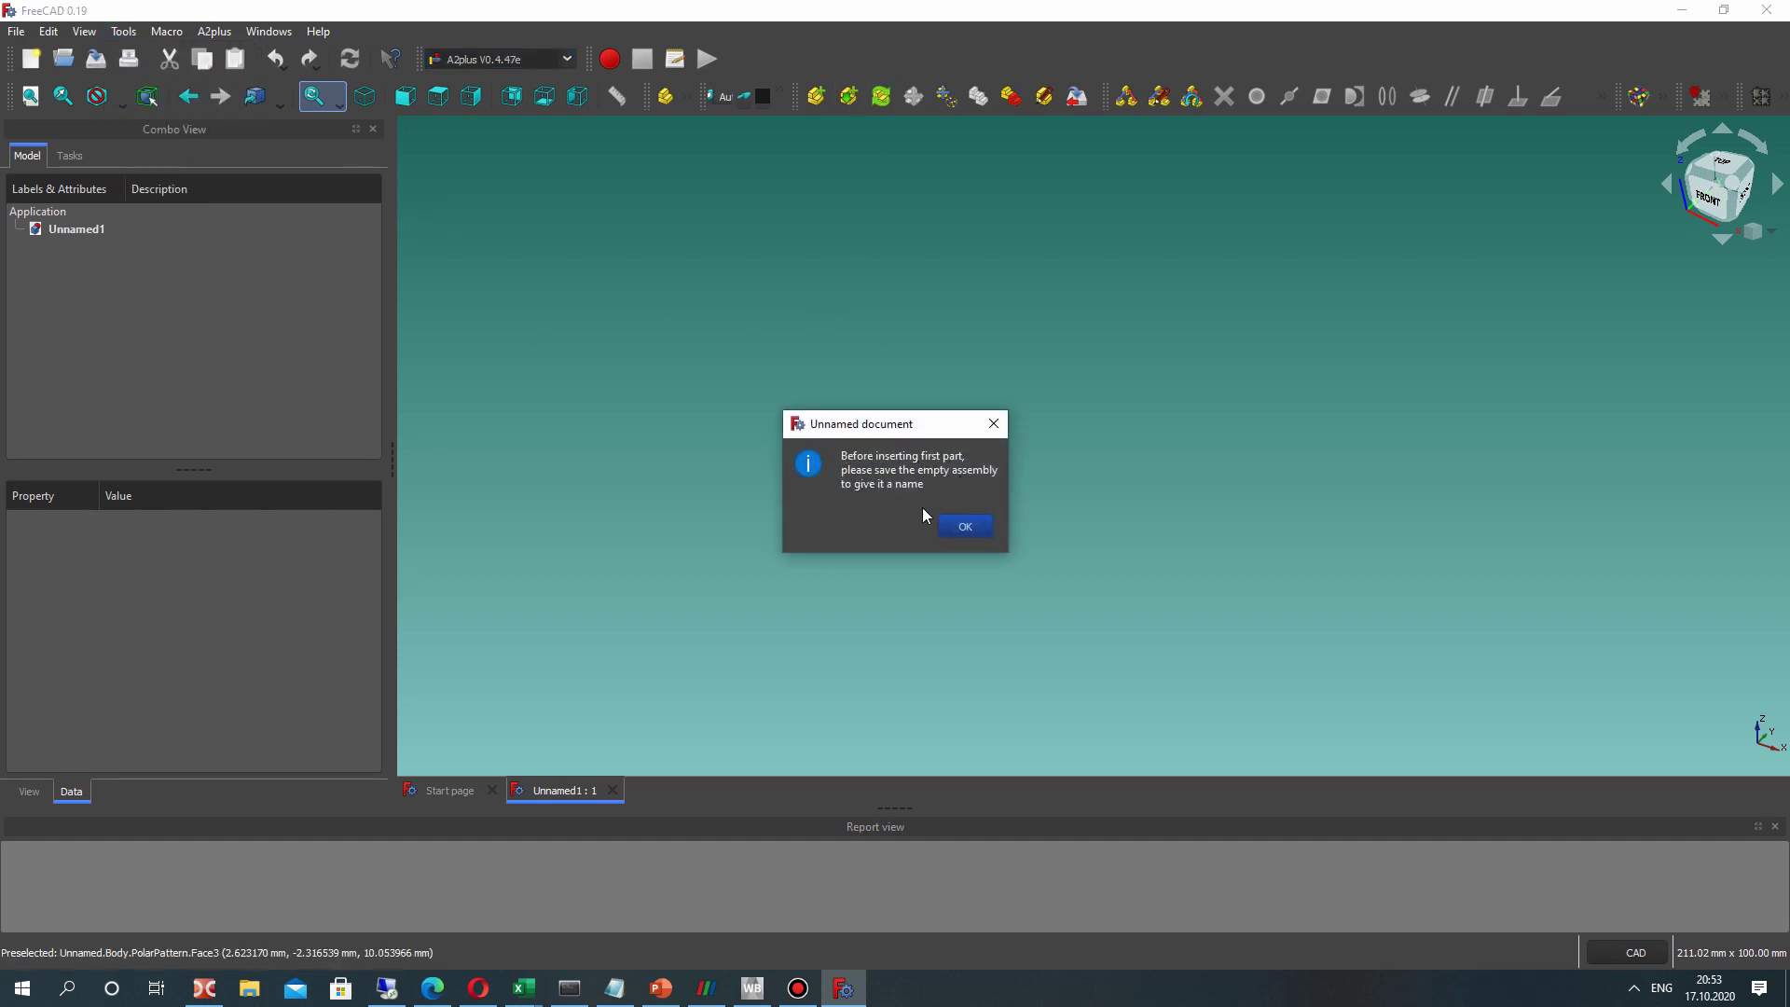
pyautogui.click(964, 526)
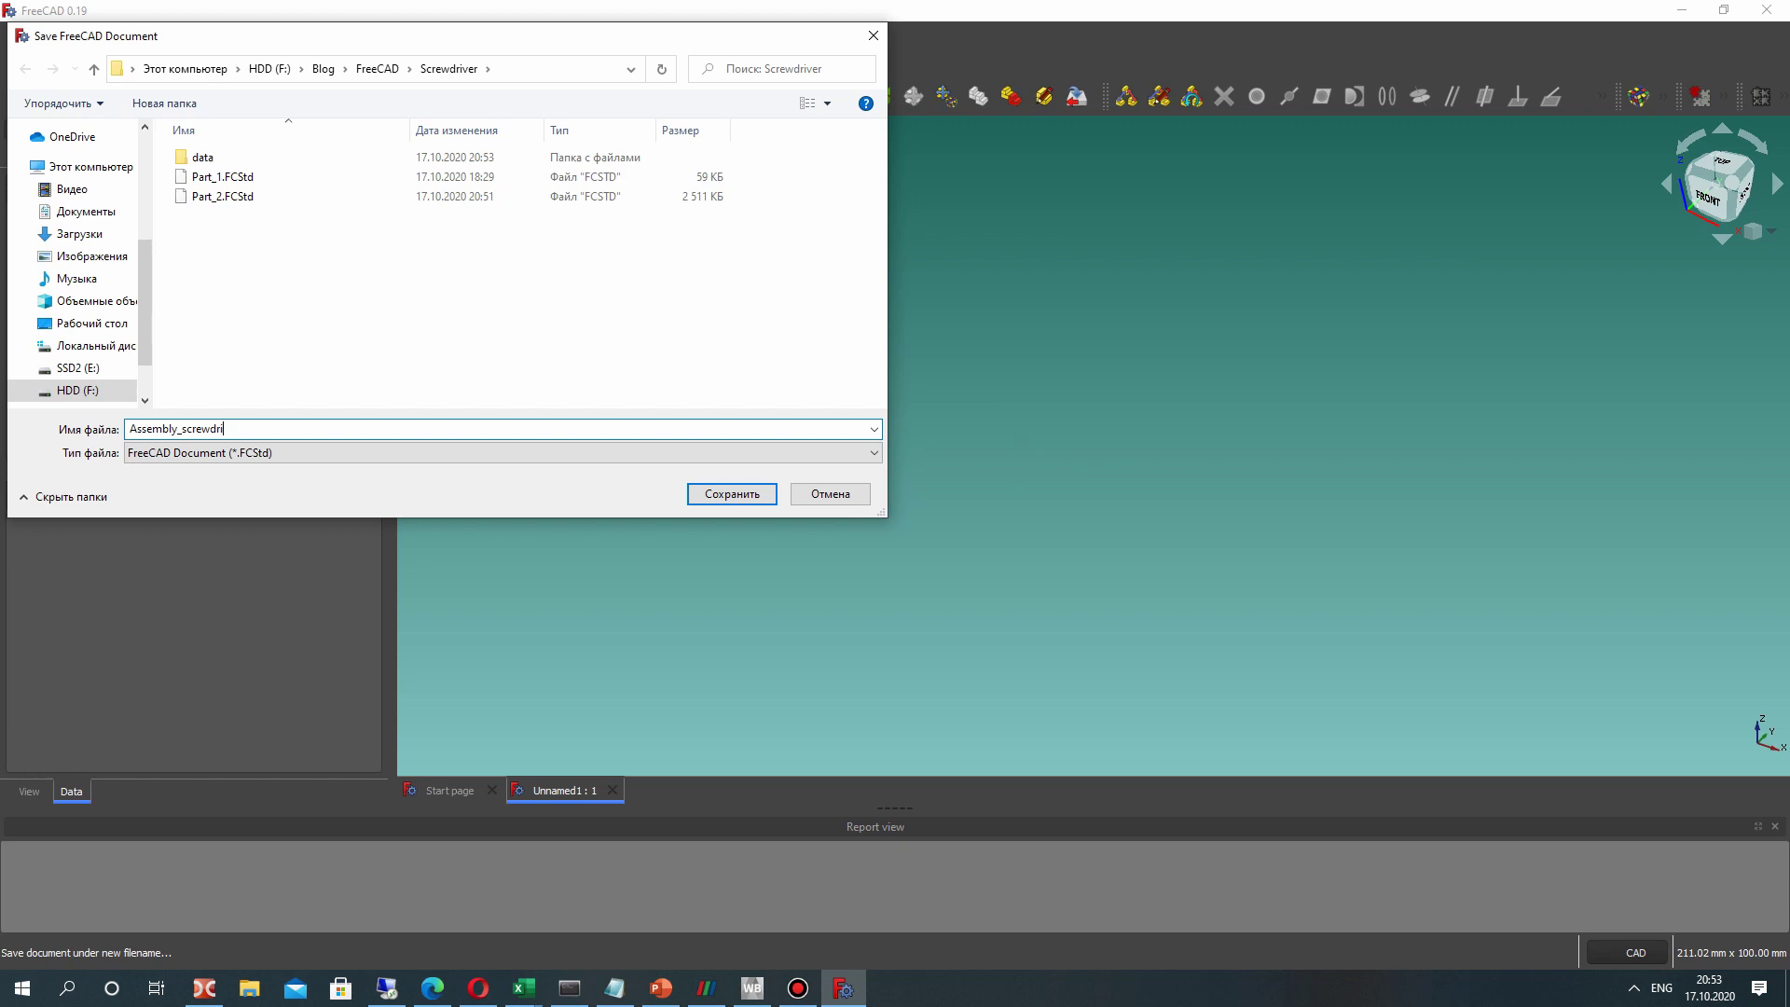
# - Save the assembly, then import the Body of Part_2.FCStd as the handle and shaft
pyautogui.click(729, 496)
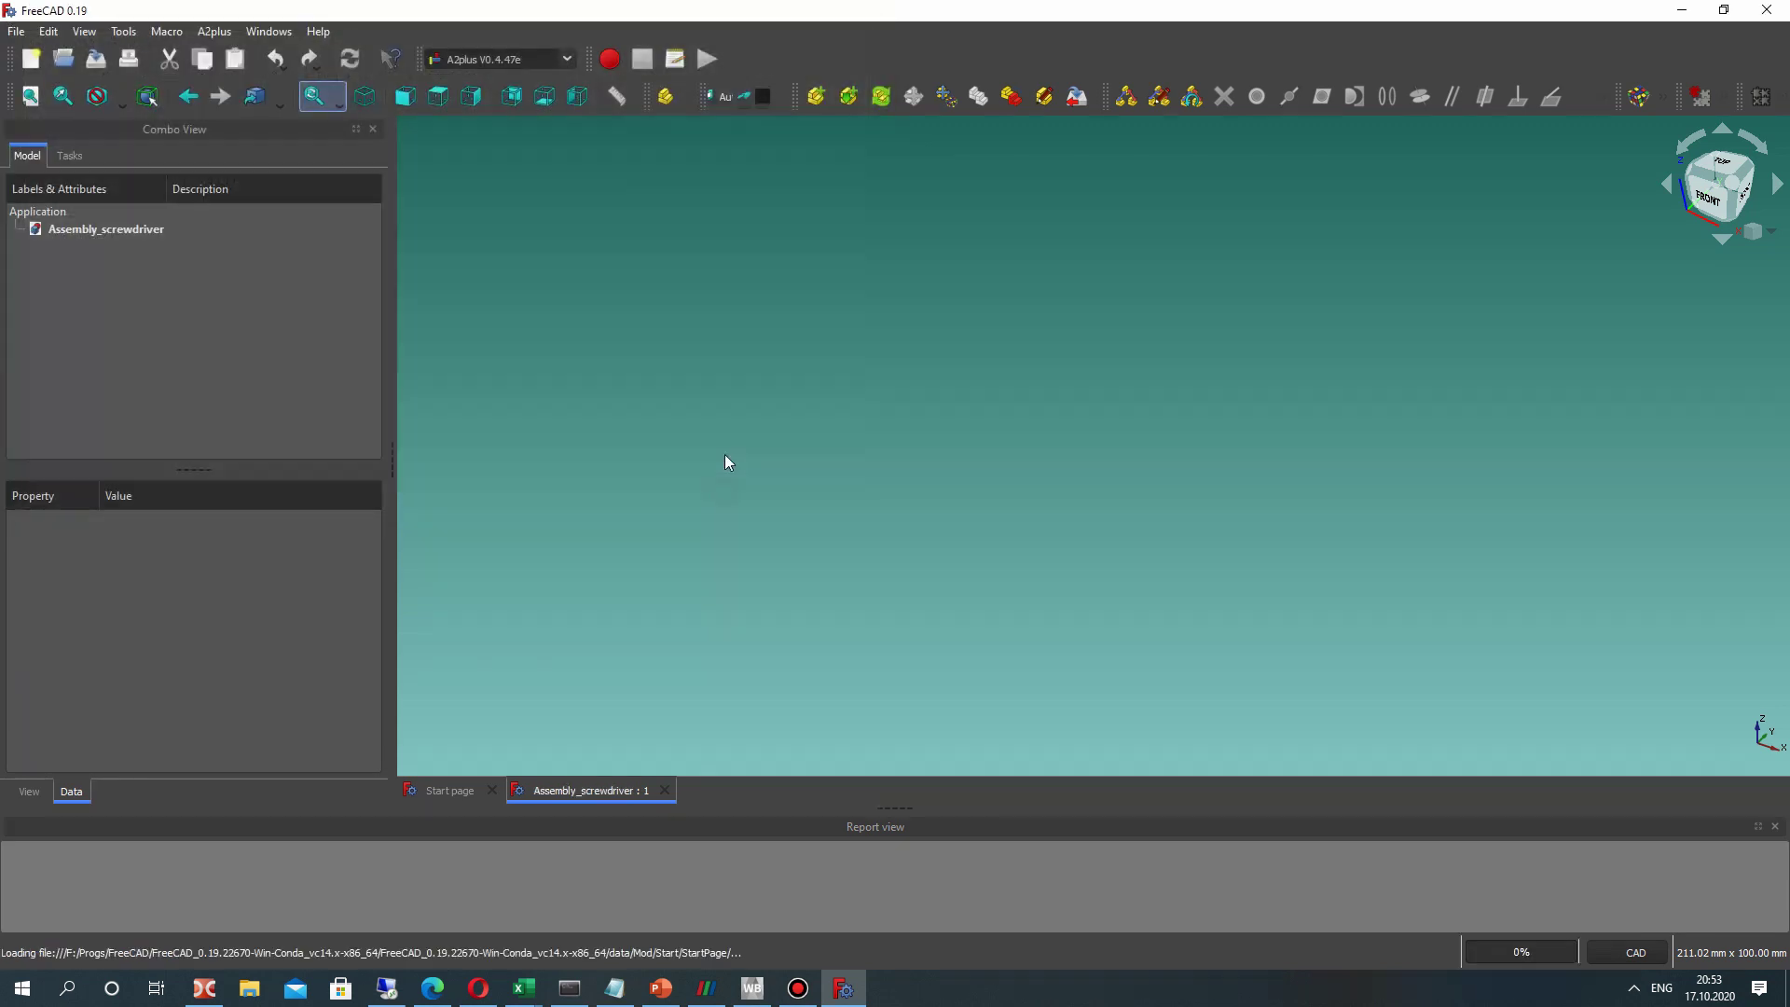
pyautogui.click(849, 96)
pyautogui.doubleClick(783, 401)
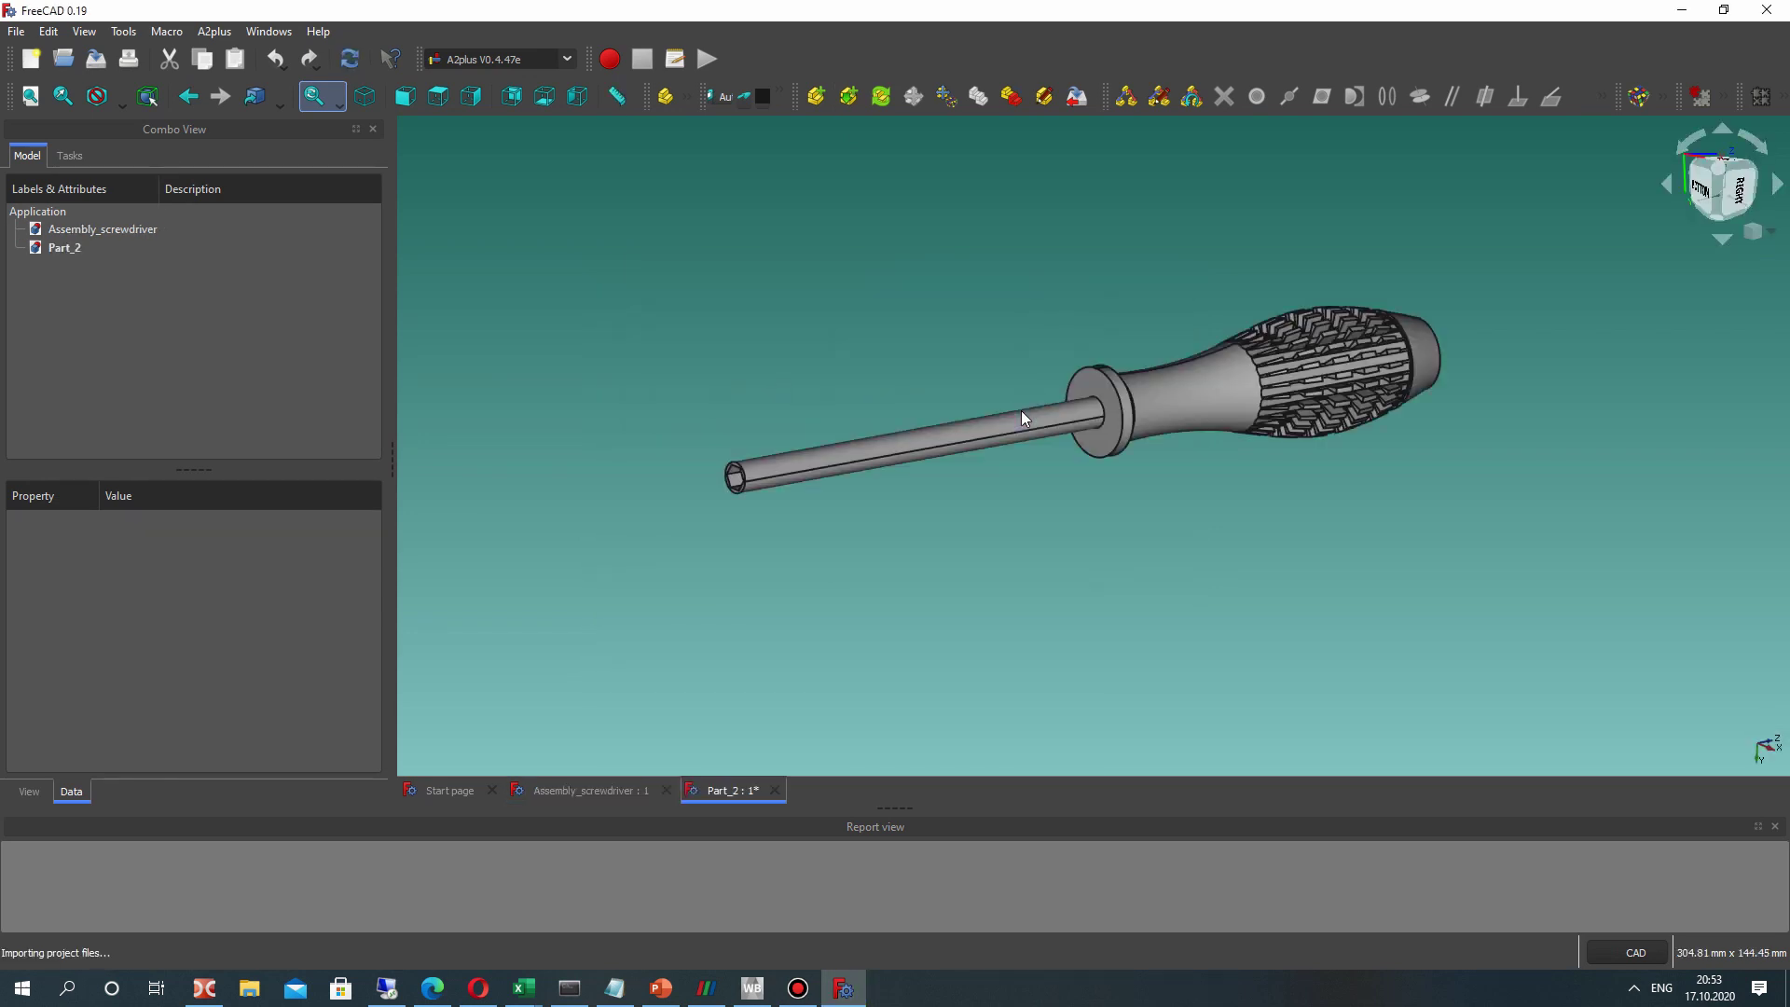
pyautogui.click(943, 508)
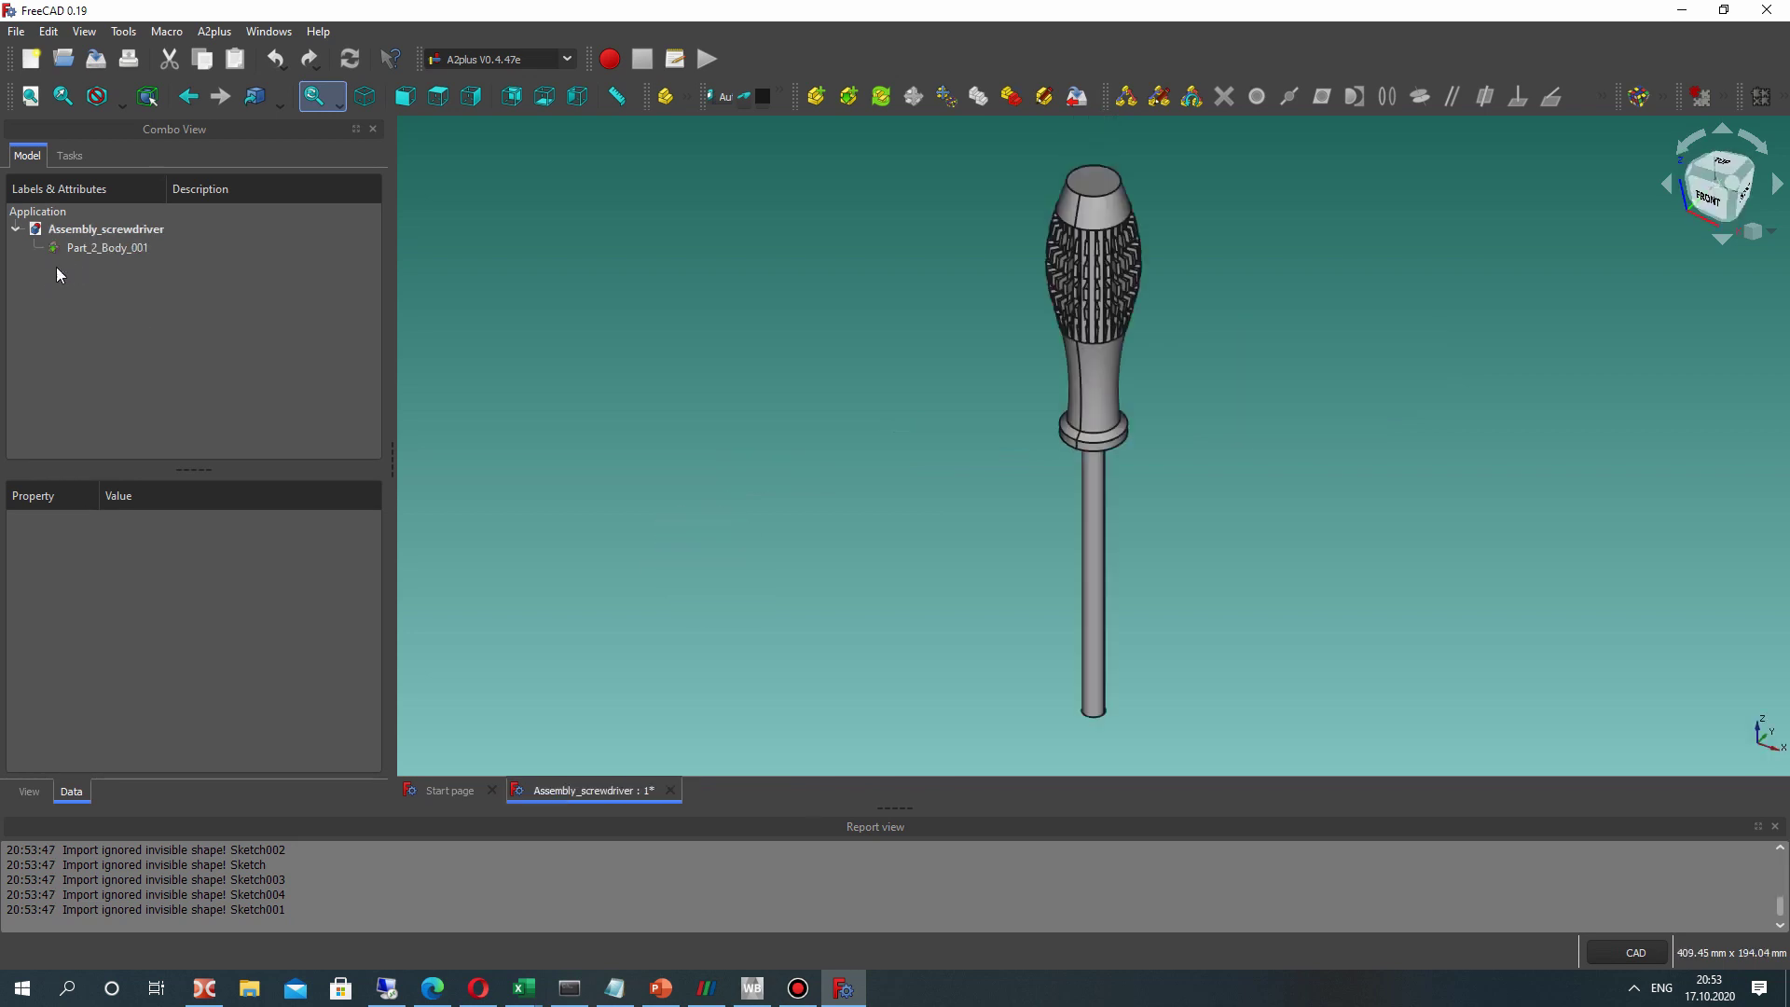
pyautogui.click(81, 250)
pyautogui.moveTo(970, 529); pyautogui.dragTo(740, 306, button='middle')
pyautogui.click(739, 305)
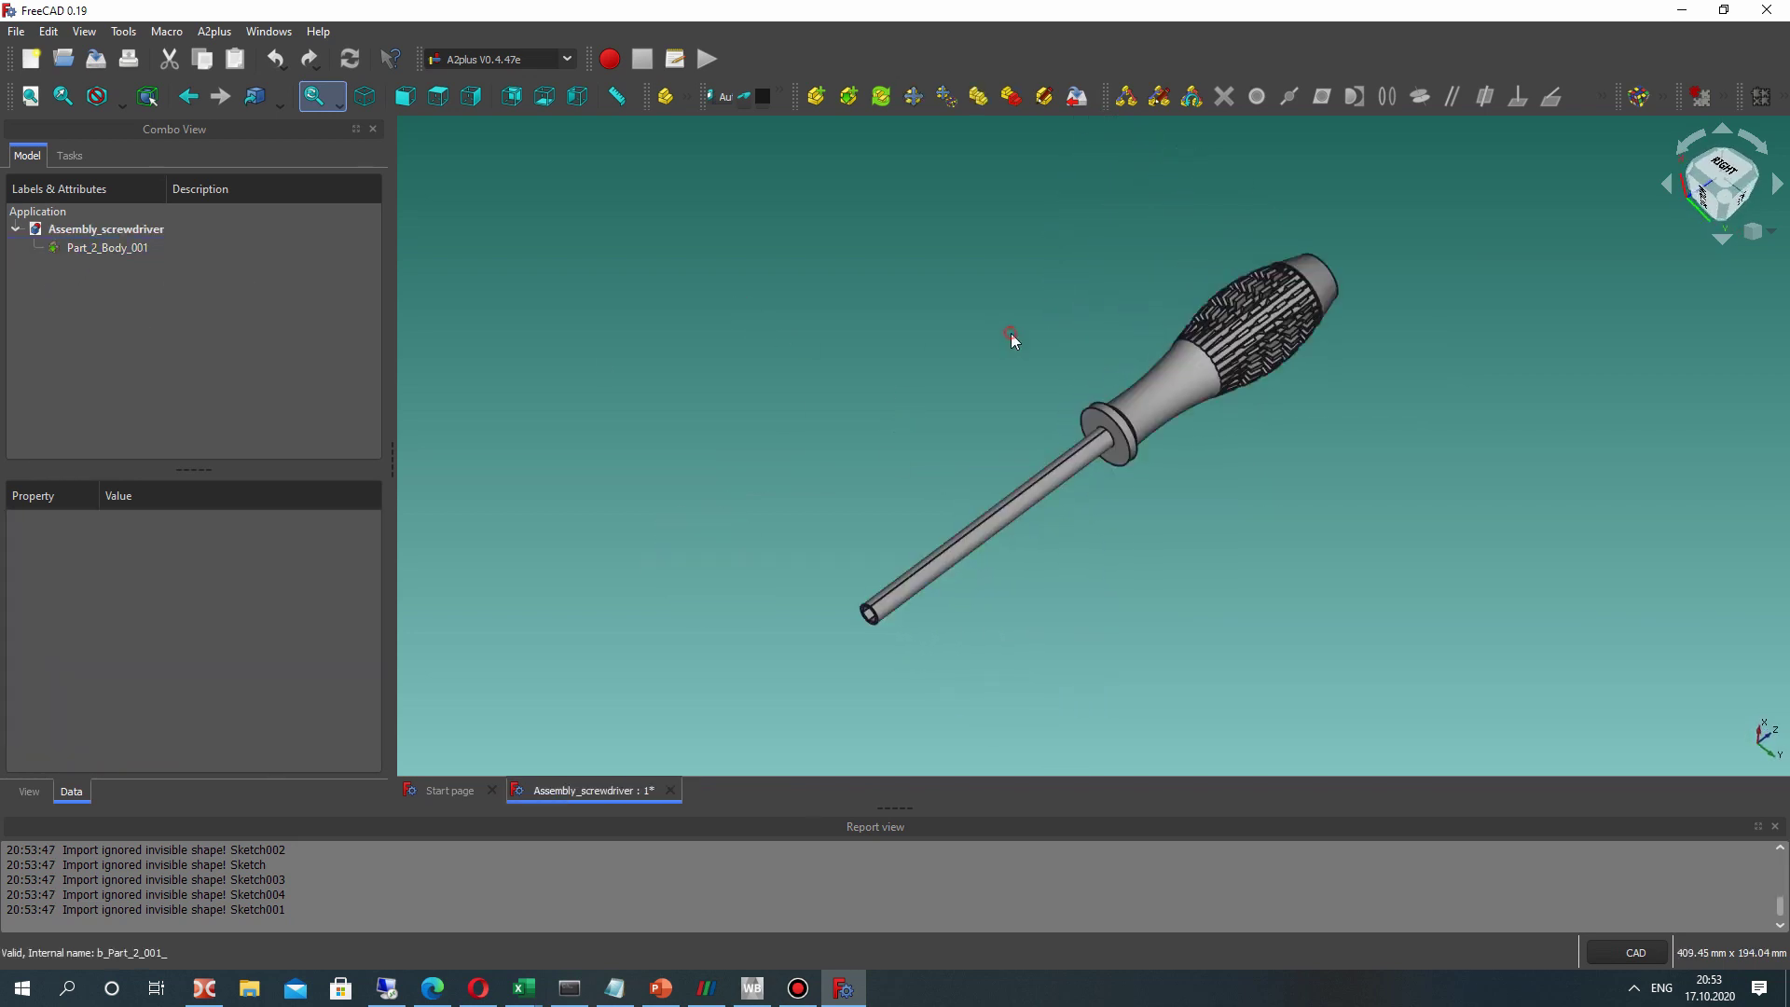
# - Import the Body of Part_1.FCStd as the screwdriver bit
pyautogui.click(107, 247)
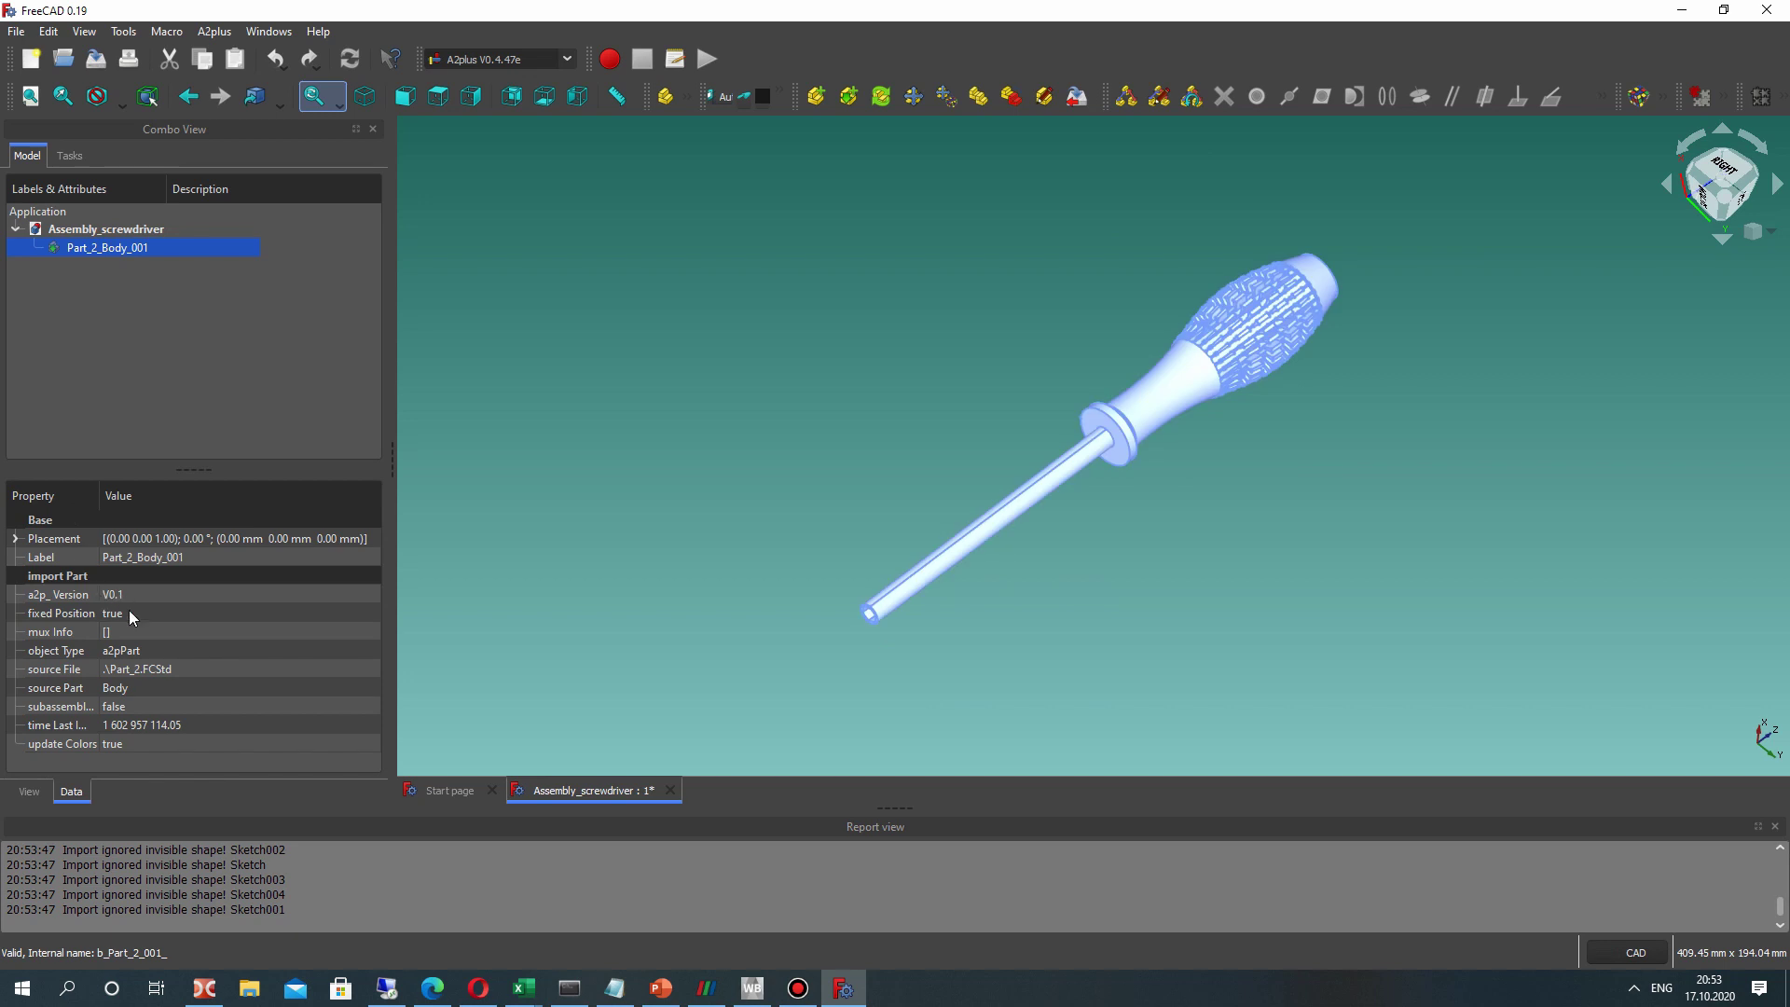
pyautogui.click(787, 432)
pyautogui.moveTo(787, 432); pyautogui.dragTo(1059, 352, button='middle')
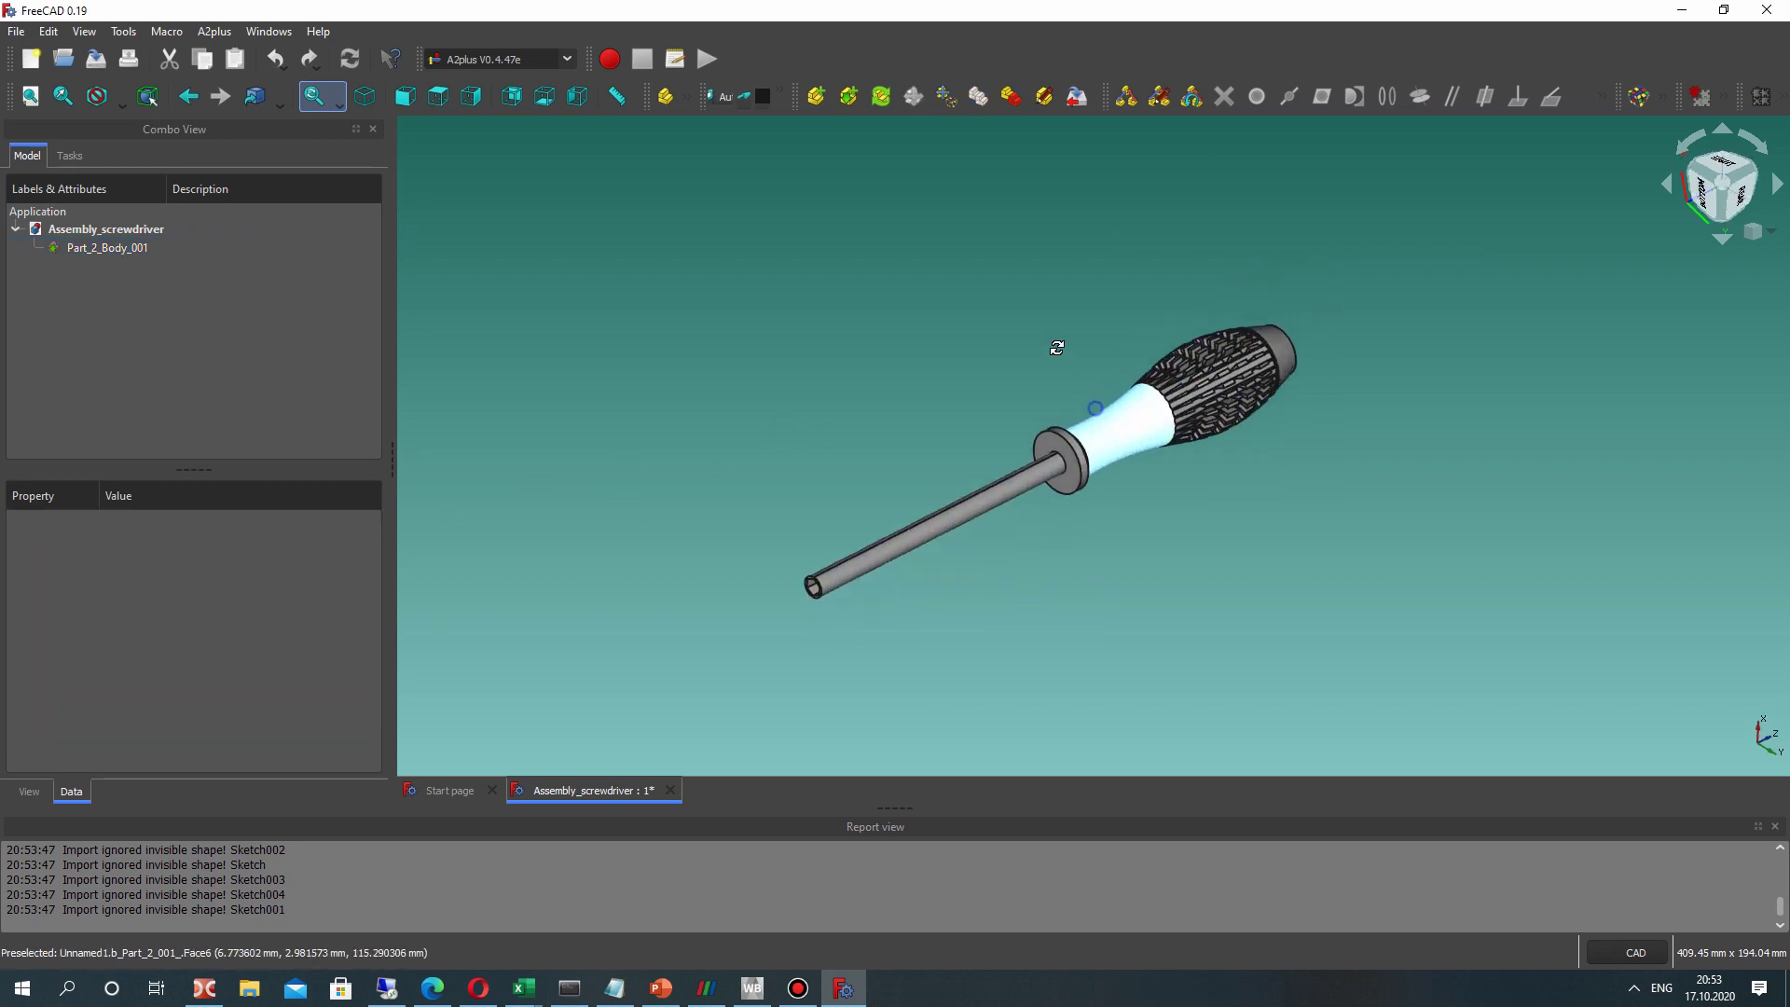
pyautogui.click(817, 95)
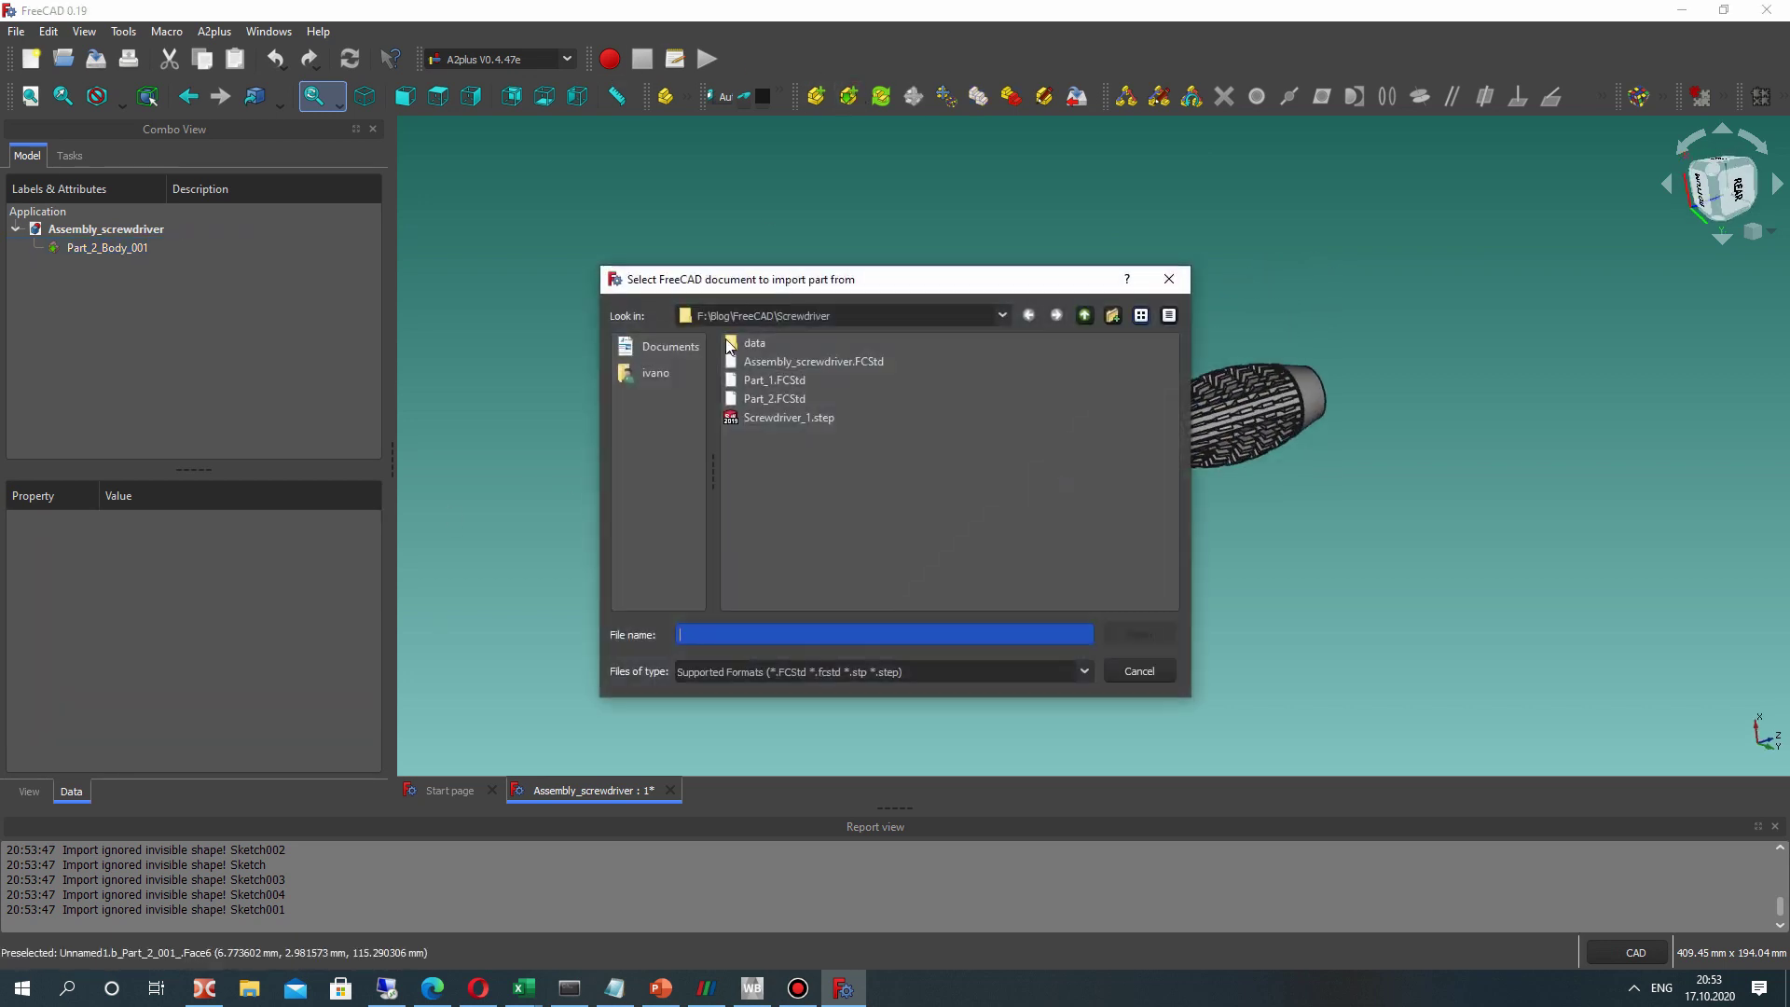
pyautogui.click(784, 382)
pyautogui.click(1138, 634)
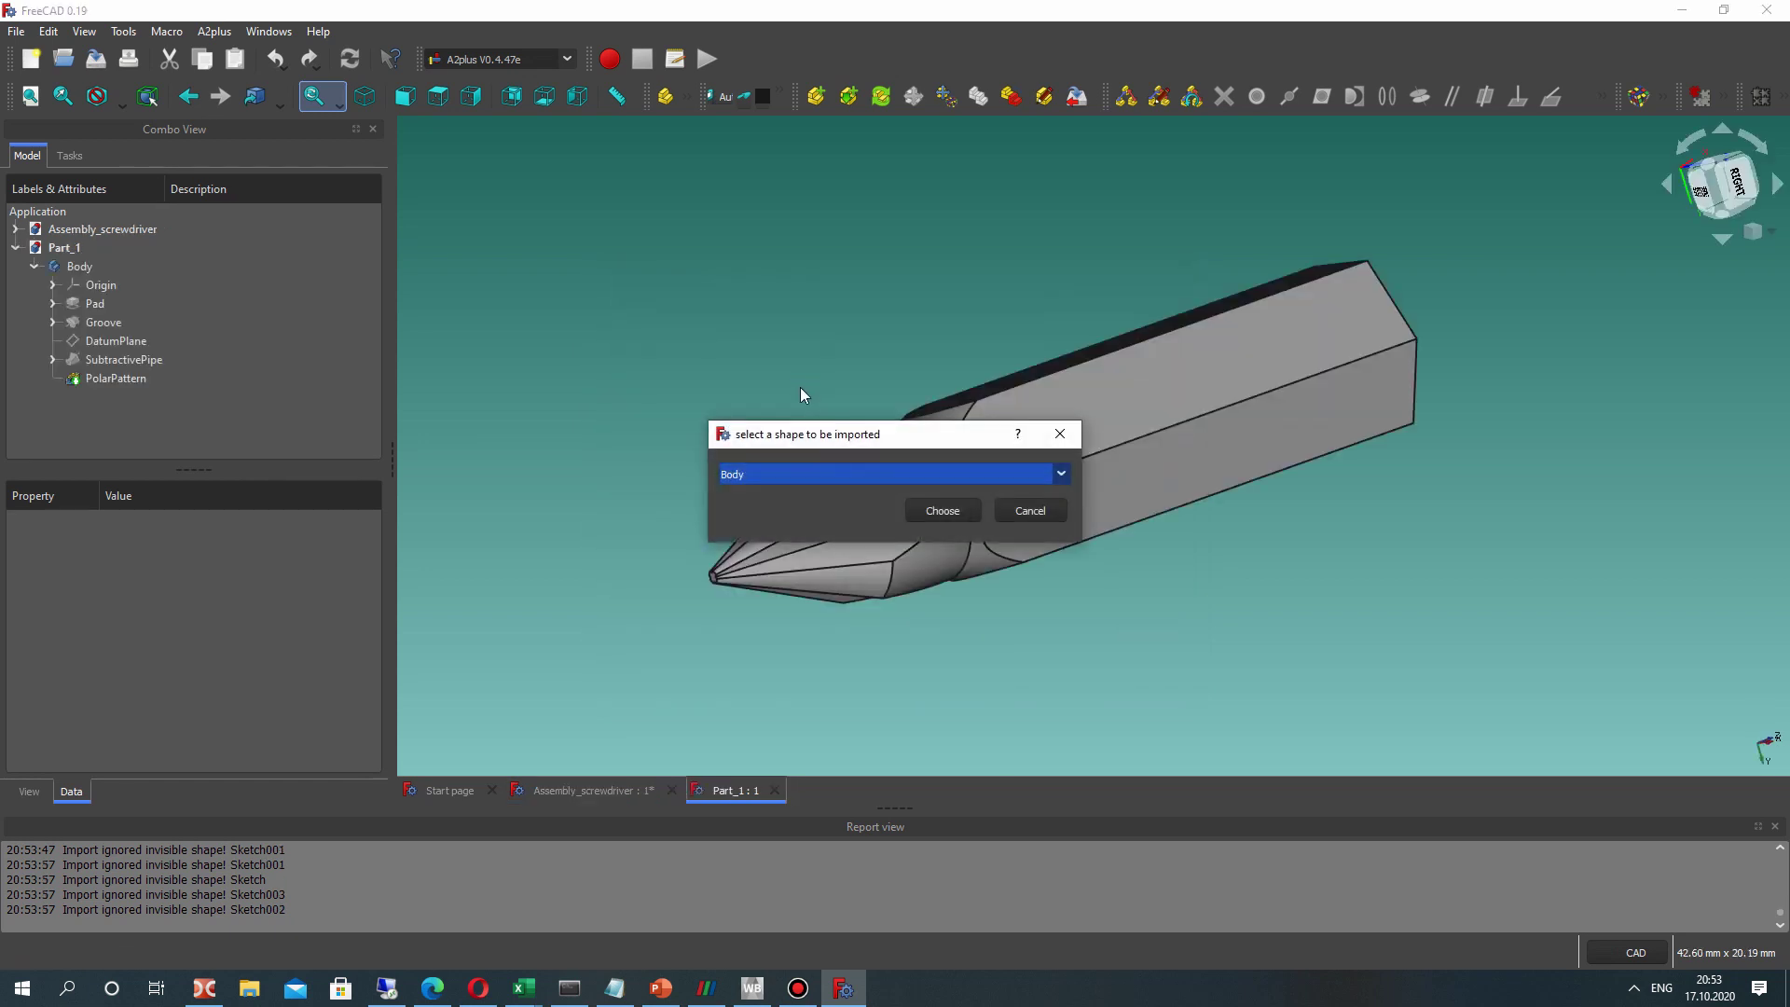
pyautogui.click(943, 512)
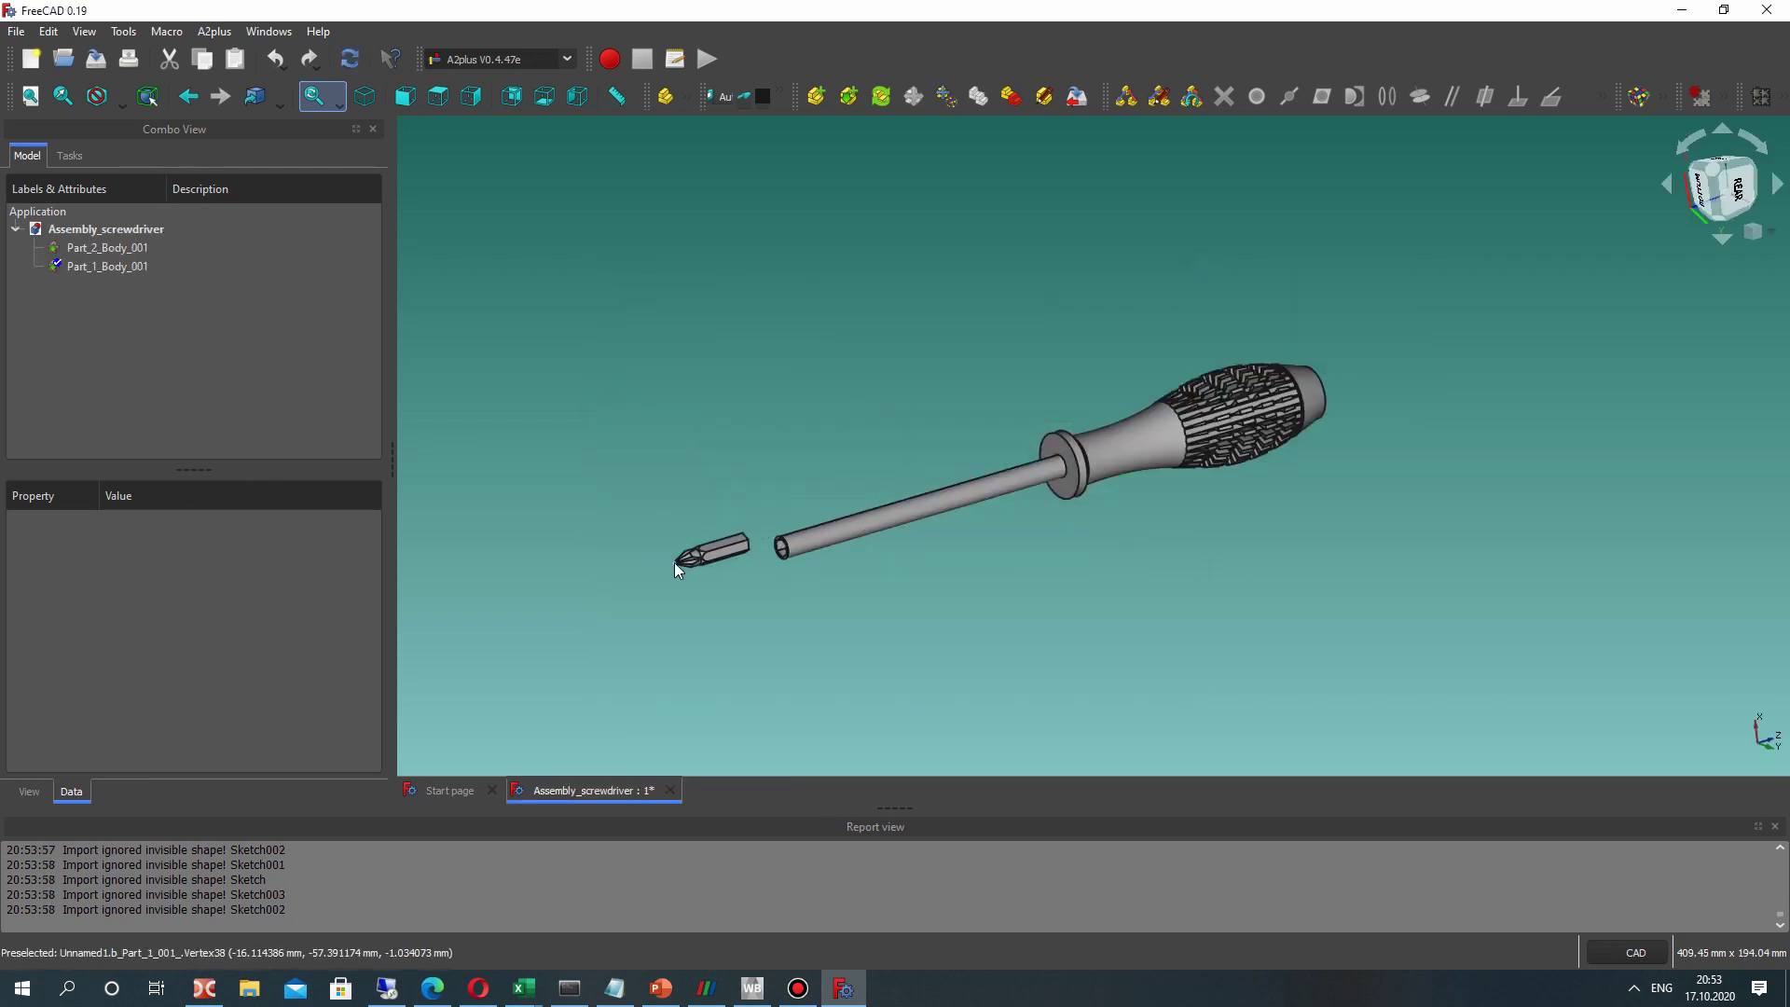
# - Drop the imported bit near the shaft tip and zoom in on the hex socket
pyautogui.click(687, 583)
pyautogui.scroll(3, 779, 652)
pyautogui.moveTo(779, 648); pyautogui.dragTo(935, 348, button='middle')
pyautogui.scroll(5, 879, 543)
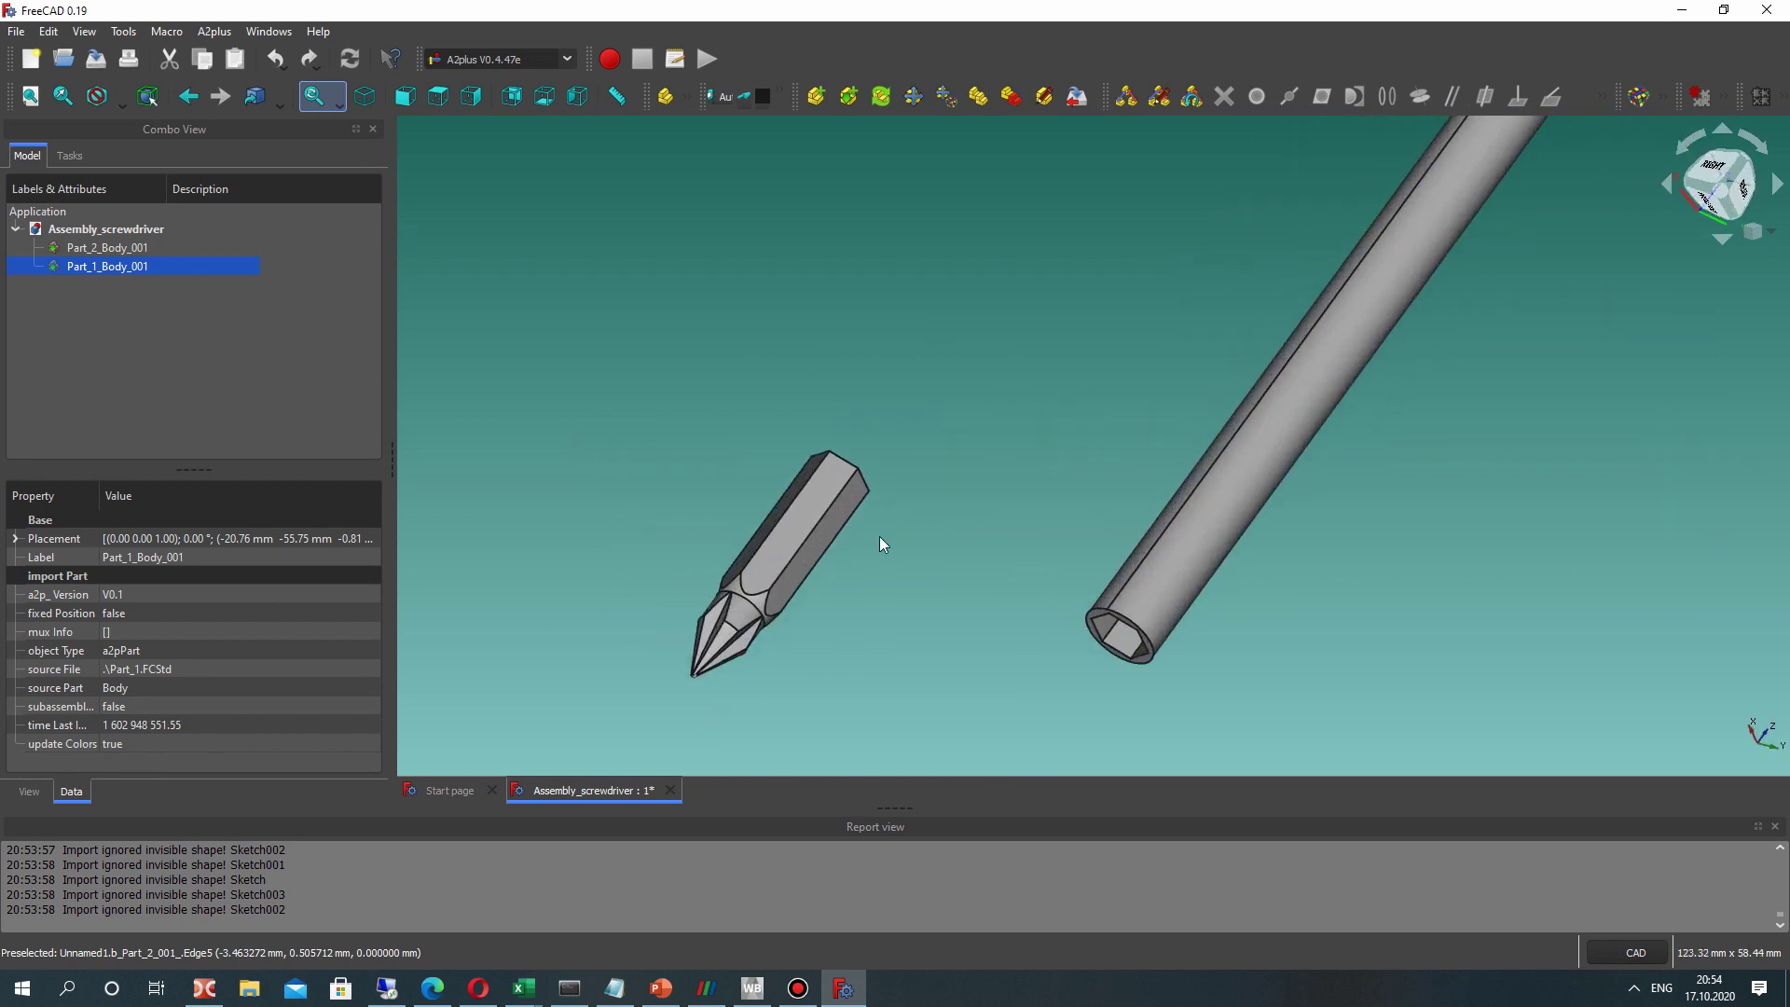
pyautogui.moveTo(826, 606); pyautogui.dragTo(1287, 395, button='middle')
pyautogui.scroll(3, 1330, 227)
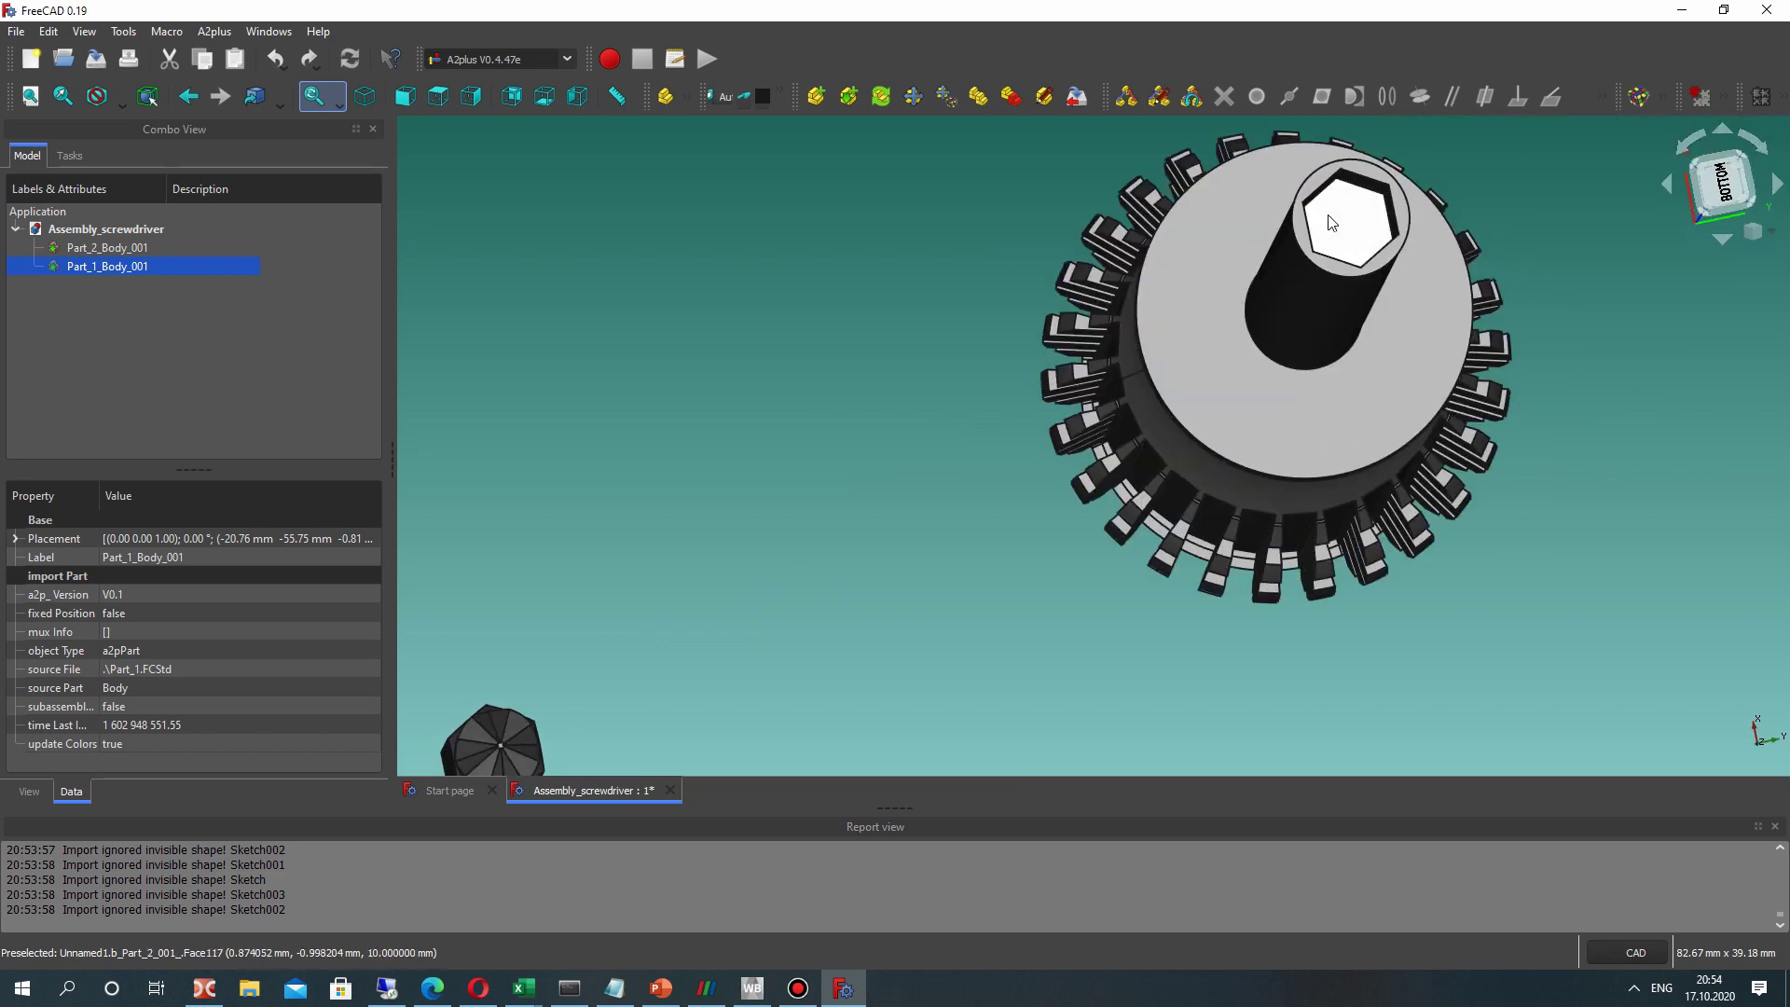
# - Add a planeCoincident constraint between the bit face and the shaft's hex socket face, 0.00 mm offset
pyautogui.keyDown('ctrl'); pyautogui.click(1335, 221); pyautogui.keyUp('ctrl')
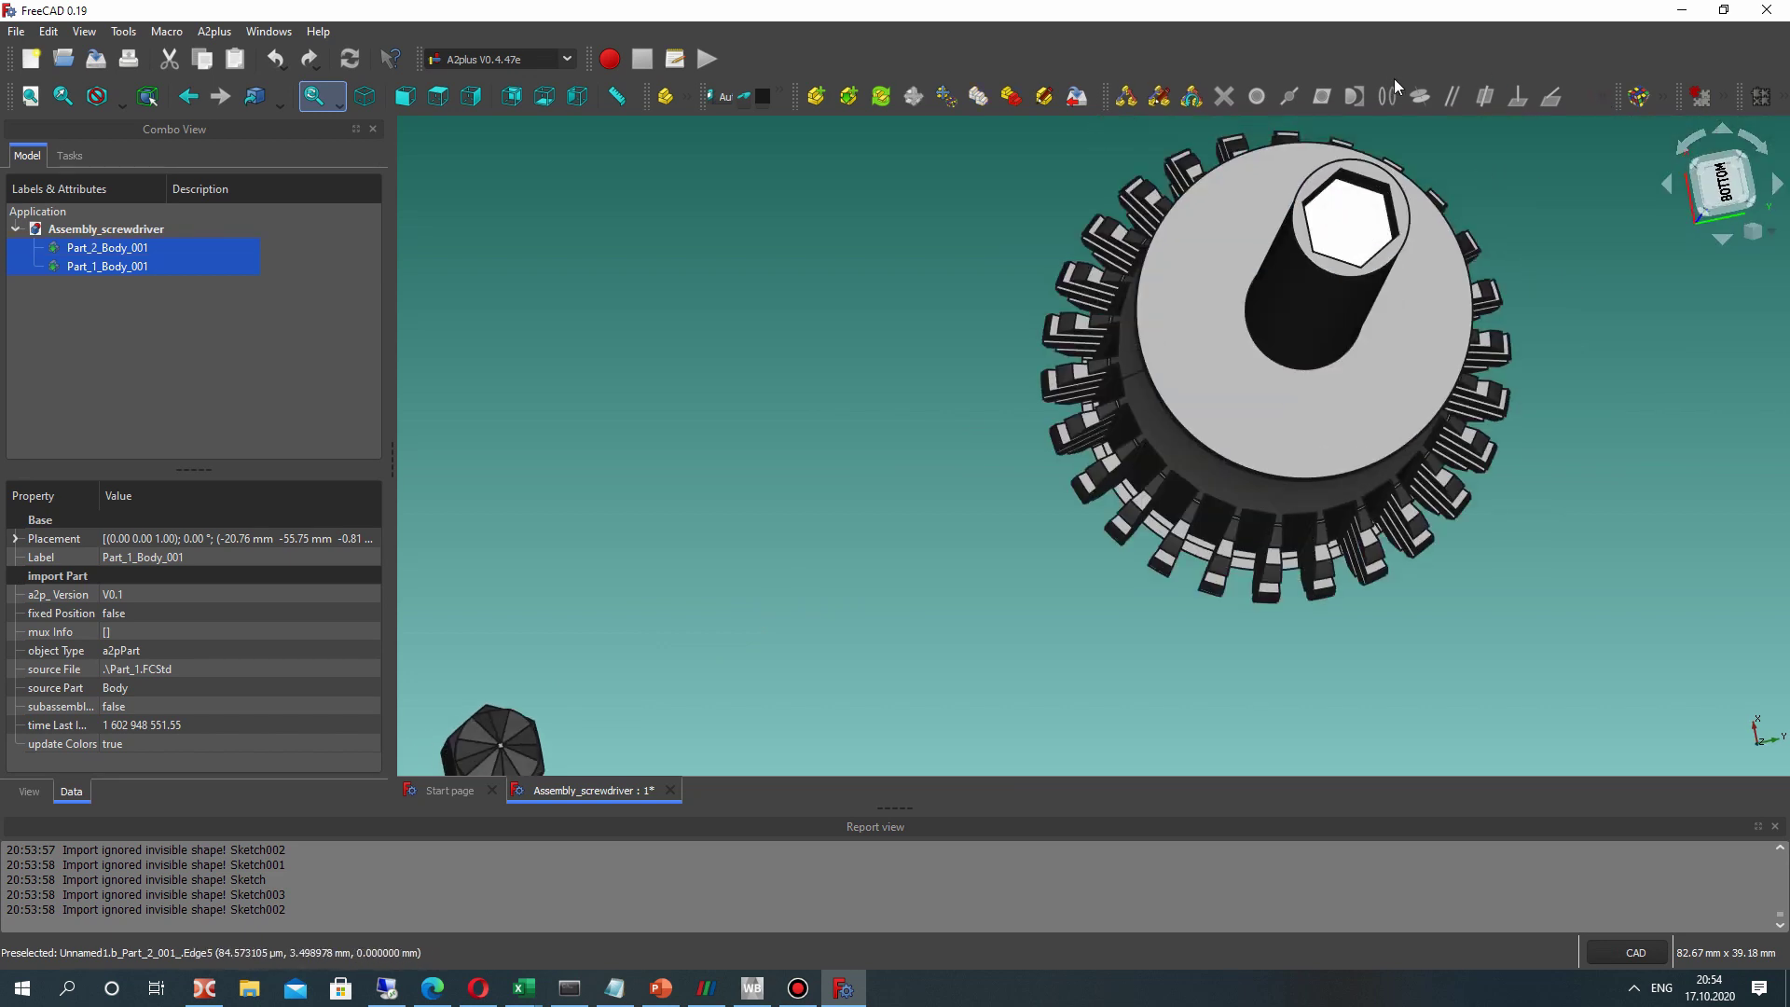
pyautogui.click(1604, 99)
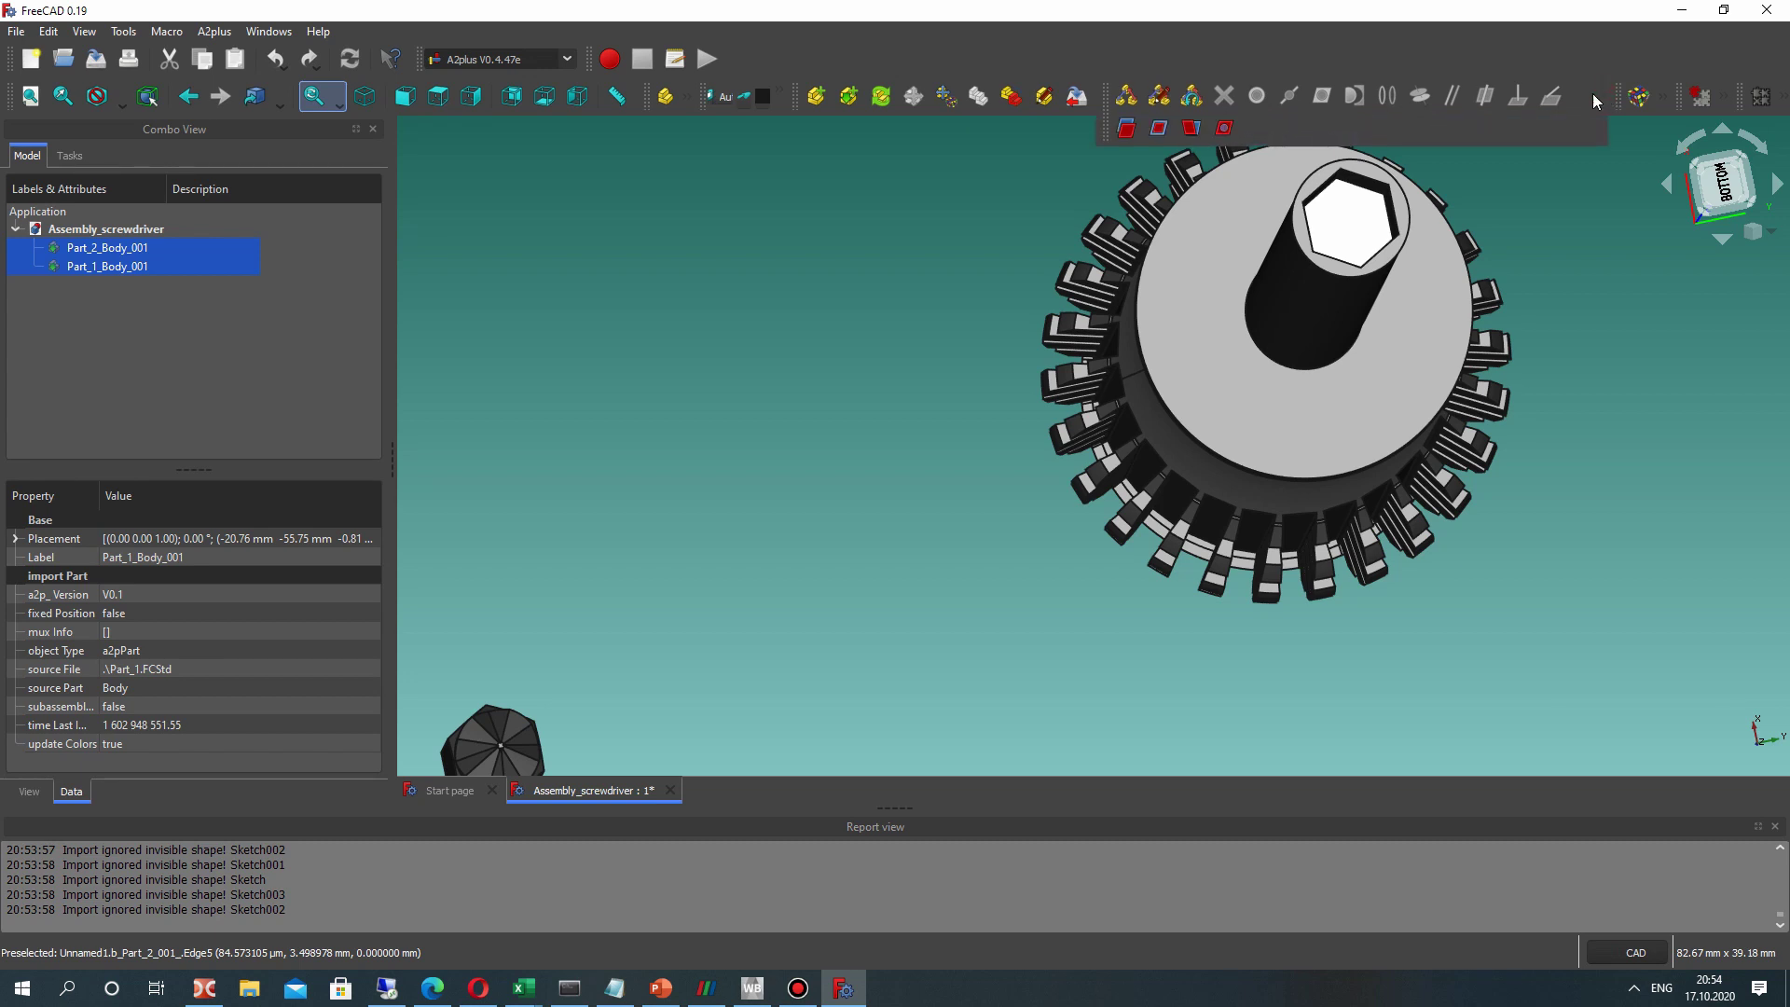
pyautogui.click(1159, 128)
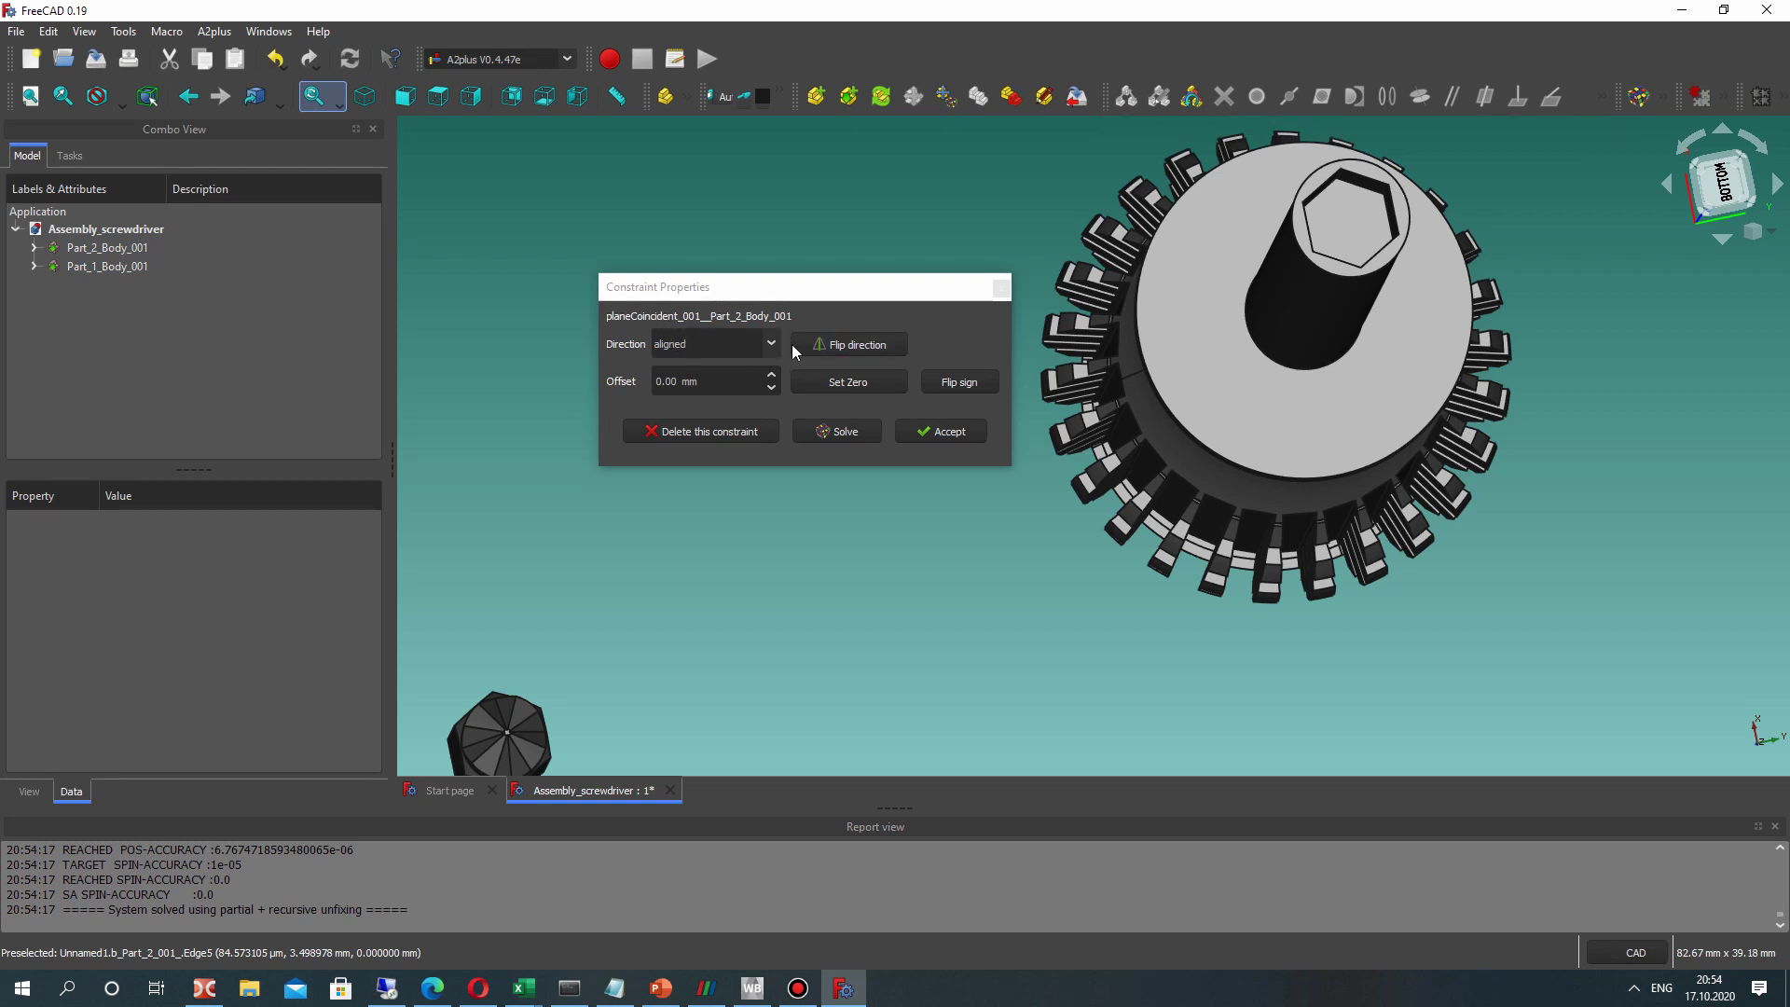
pyautogui.click(946, 429)
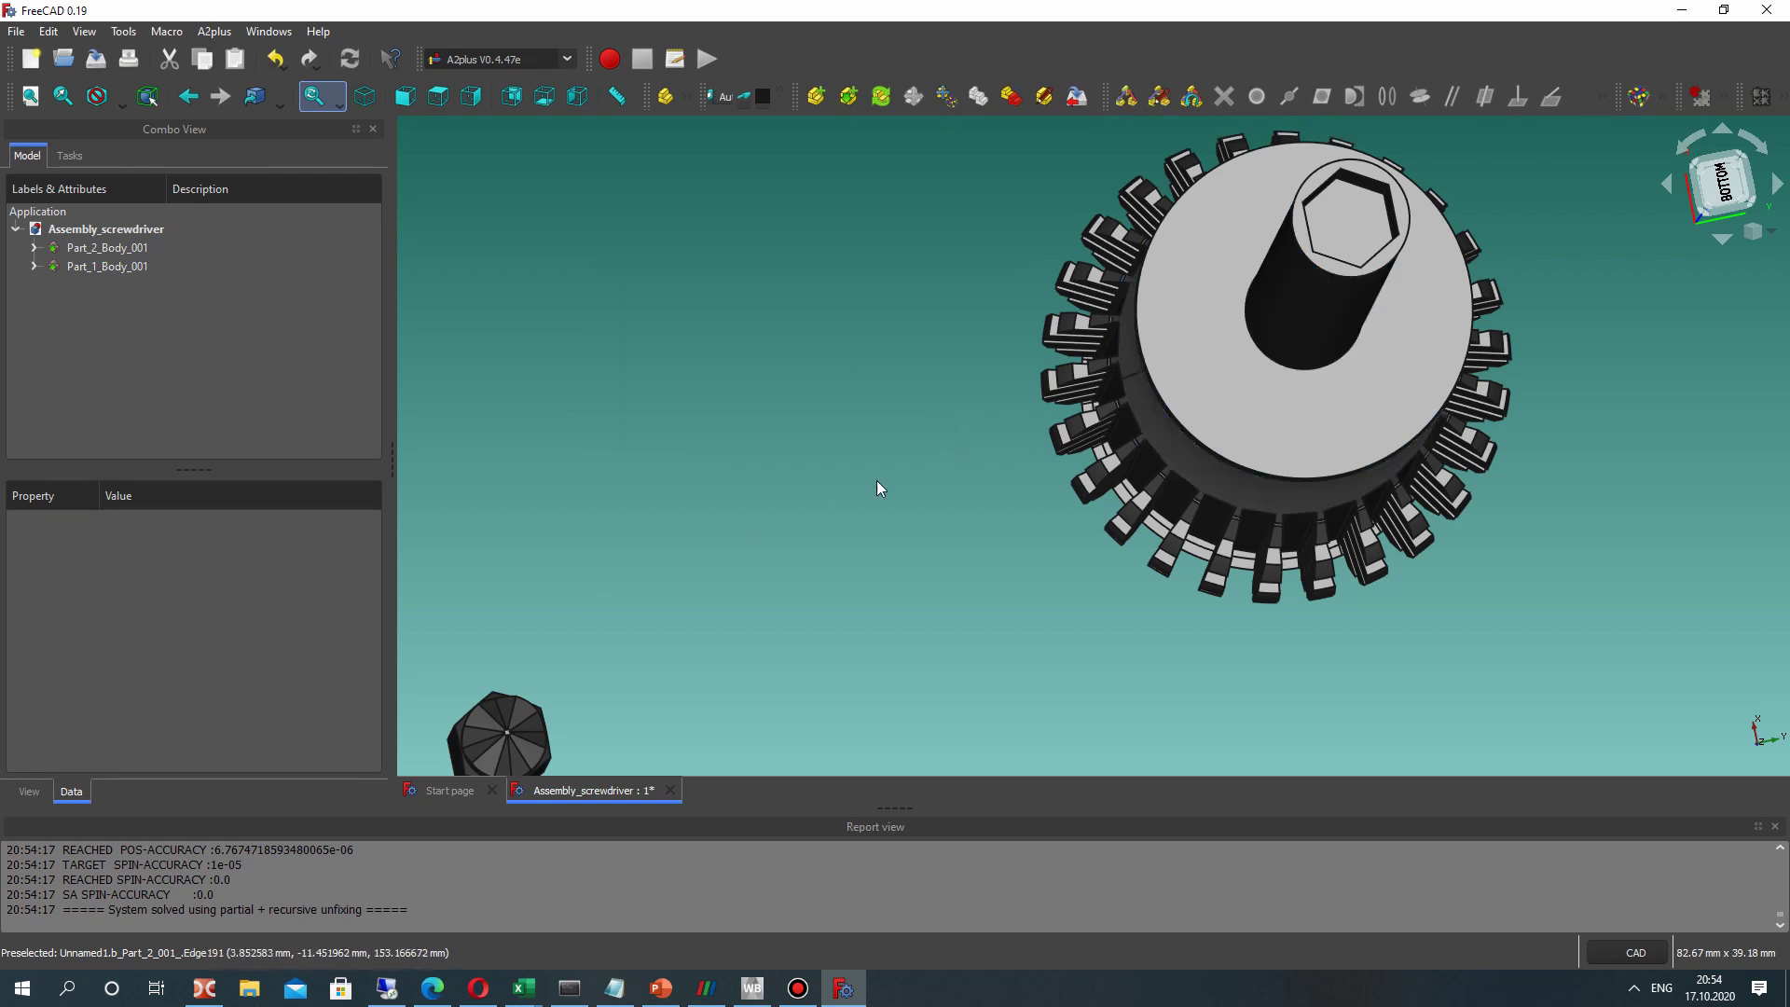
pyautogui.moveTo(880, 487); pyautogui.dragTo(652, 578, button='middle')
pyautogui.click(582, 626)
pyautogui.moveTo(583, 627); pyautogui.dragTo(1154, 264, button='middle')
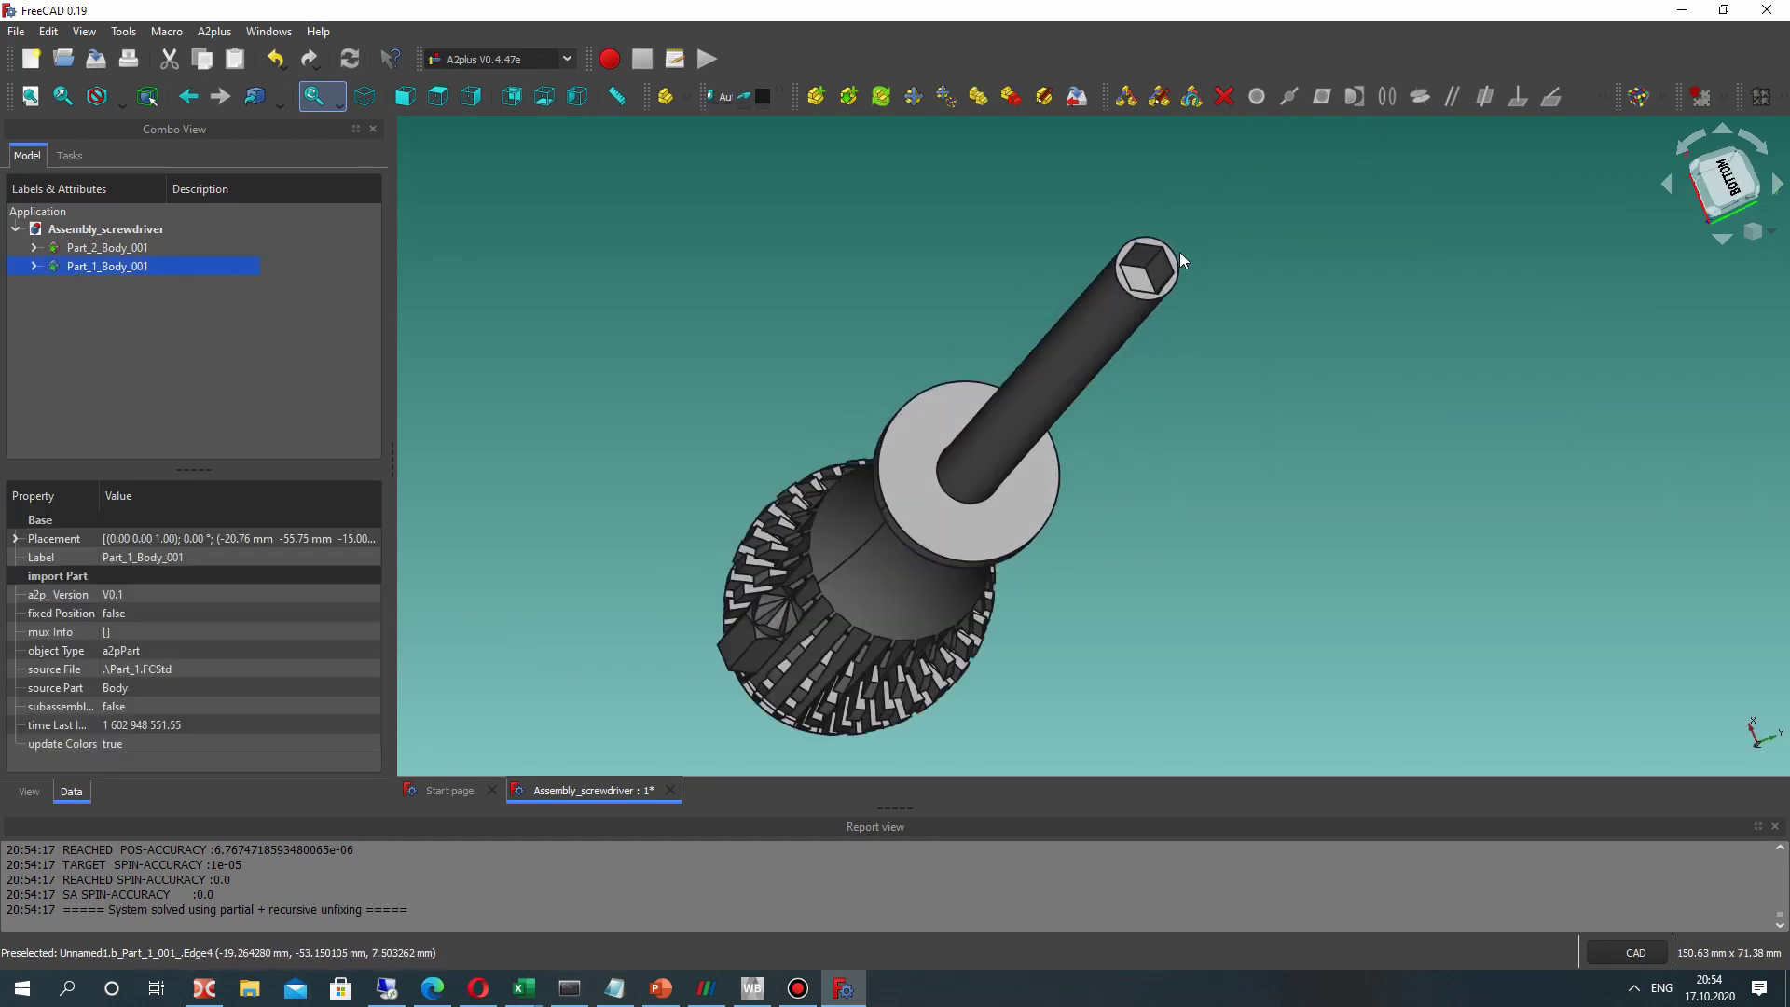
# - Add an axisCoincident constraint seating the bit in the shaft's hex socket, then view the whole screwdriver
pyautogui.keyDown('ctrl'); pyautogui.click(1156, 262); pyautogui.keyUp('ctrl')
pyautogui.click(1110, 467)
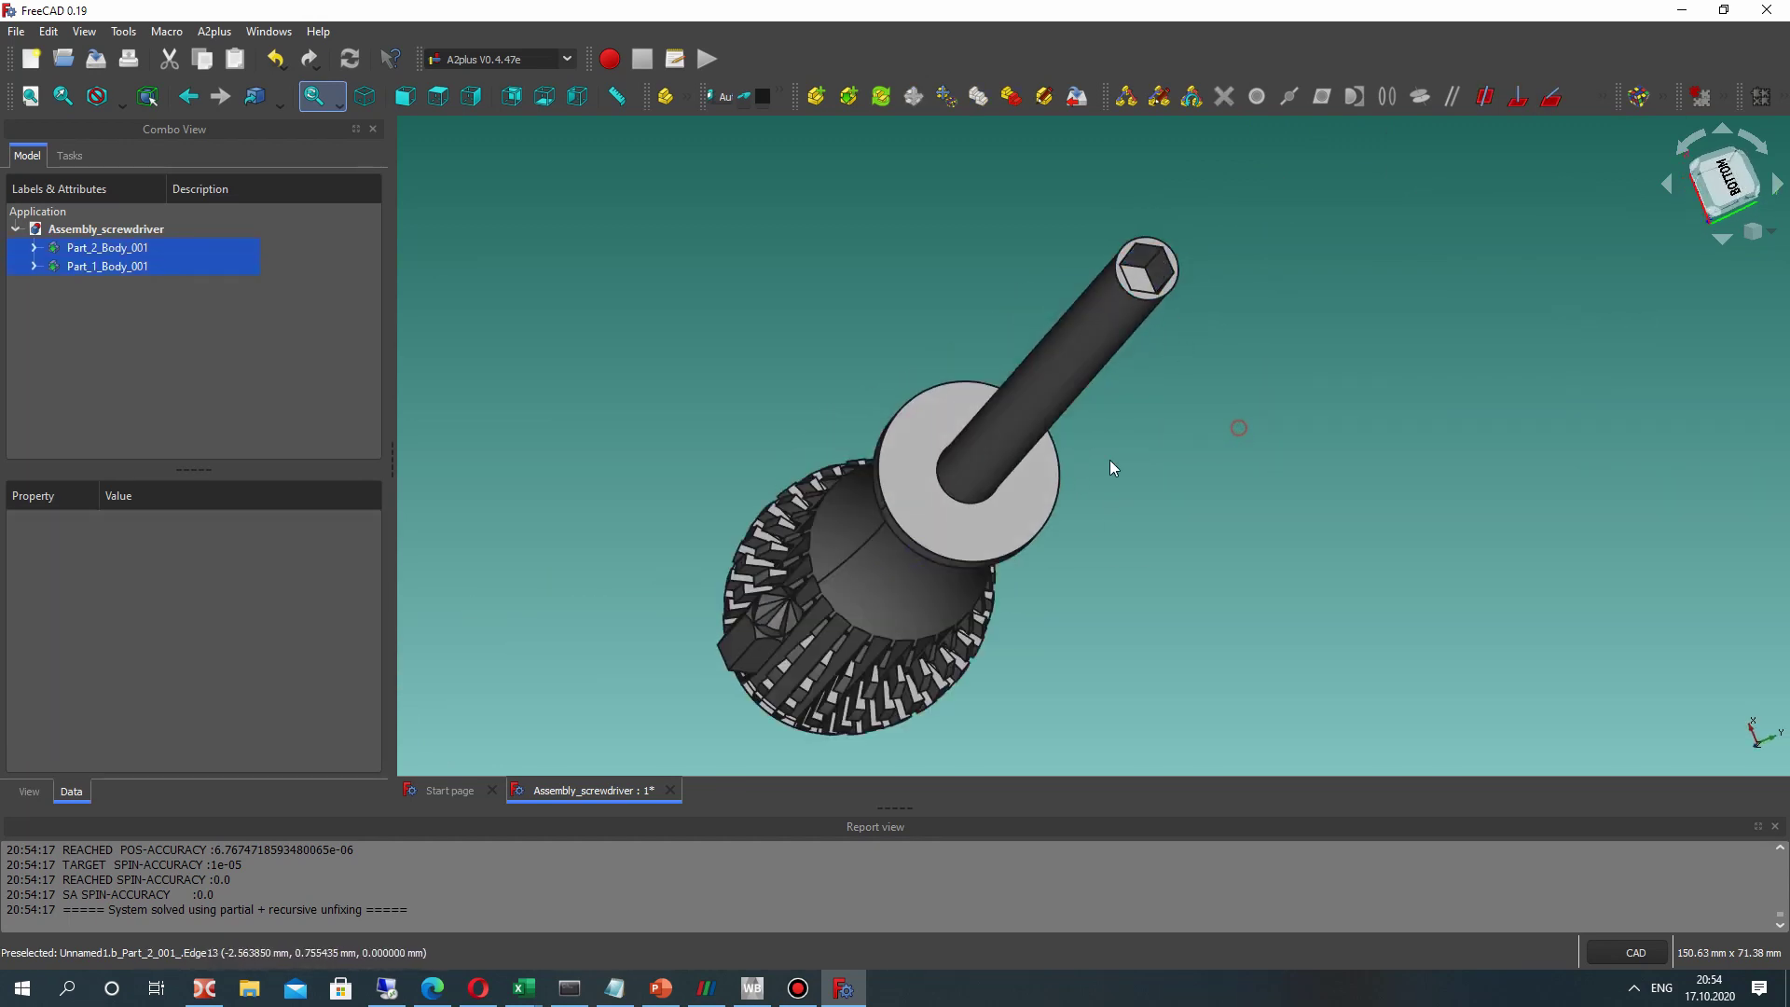
pyautogui.moveTo(1110, 467); pyautogui.dragTo(1145, 200, button='middle')
pyautogui.click(615, 716)
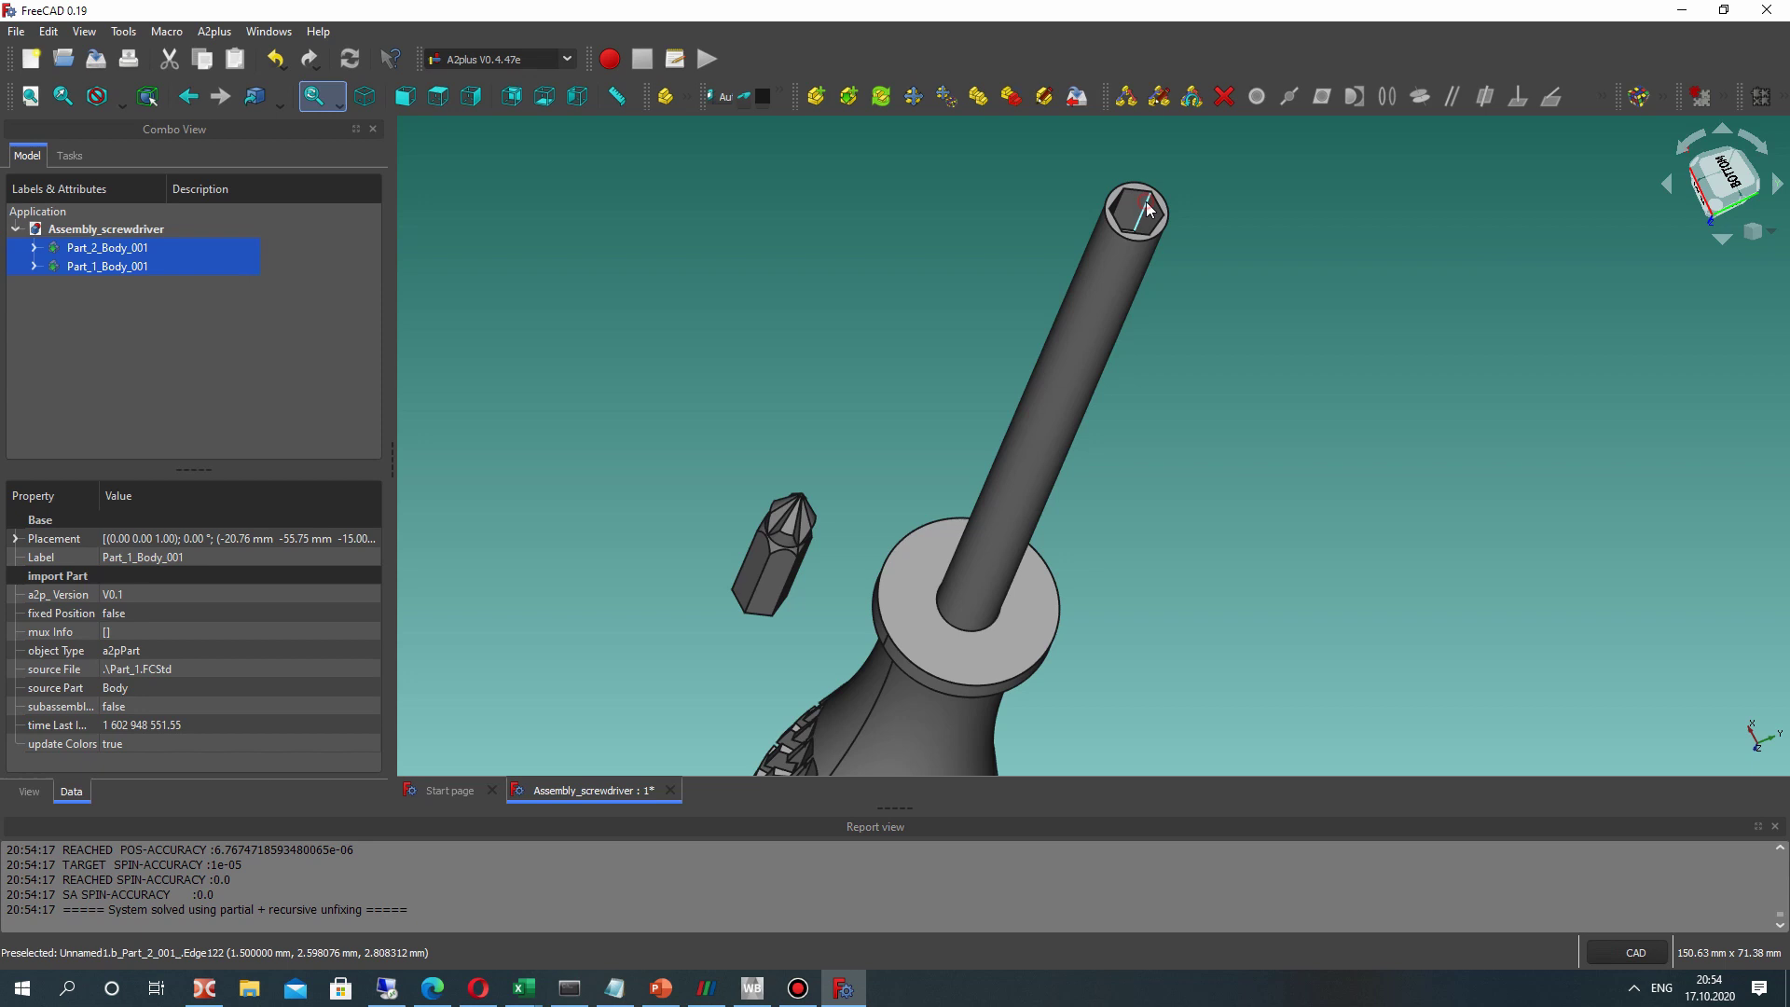
pyautogui.click(1416, 98)
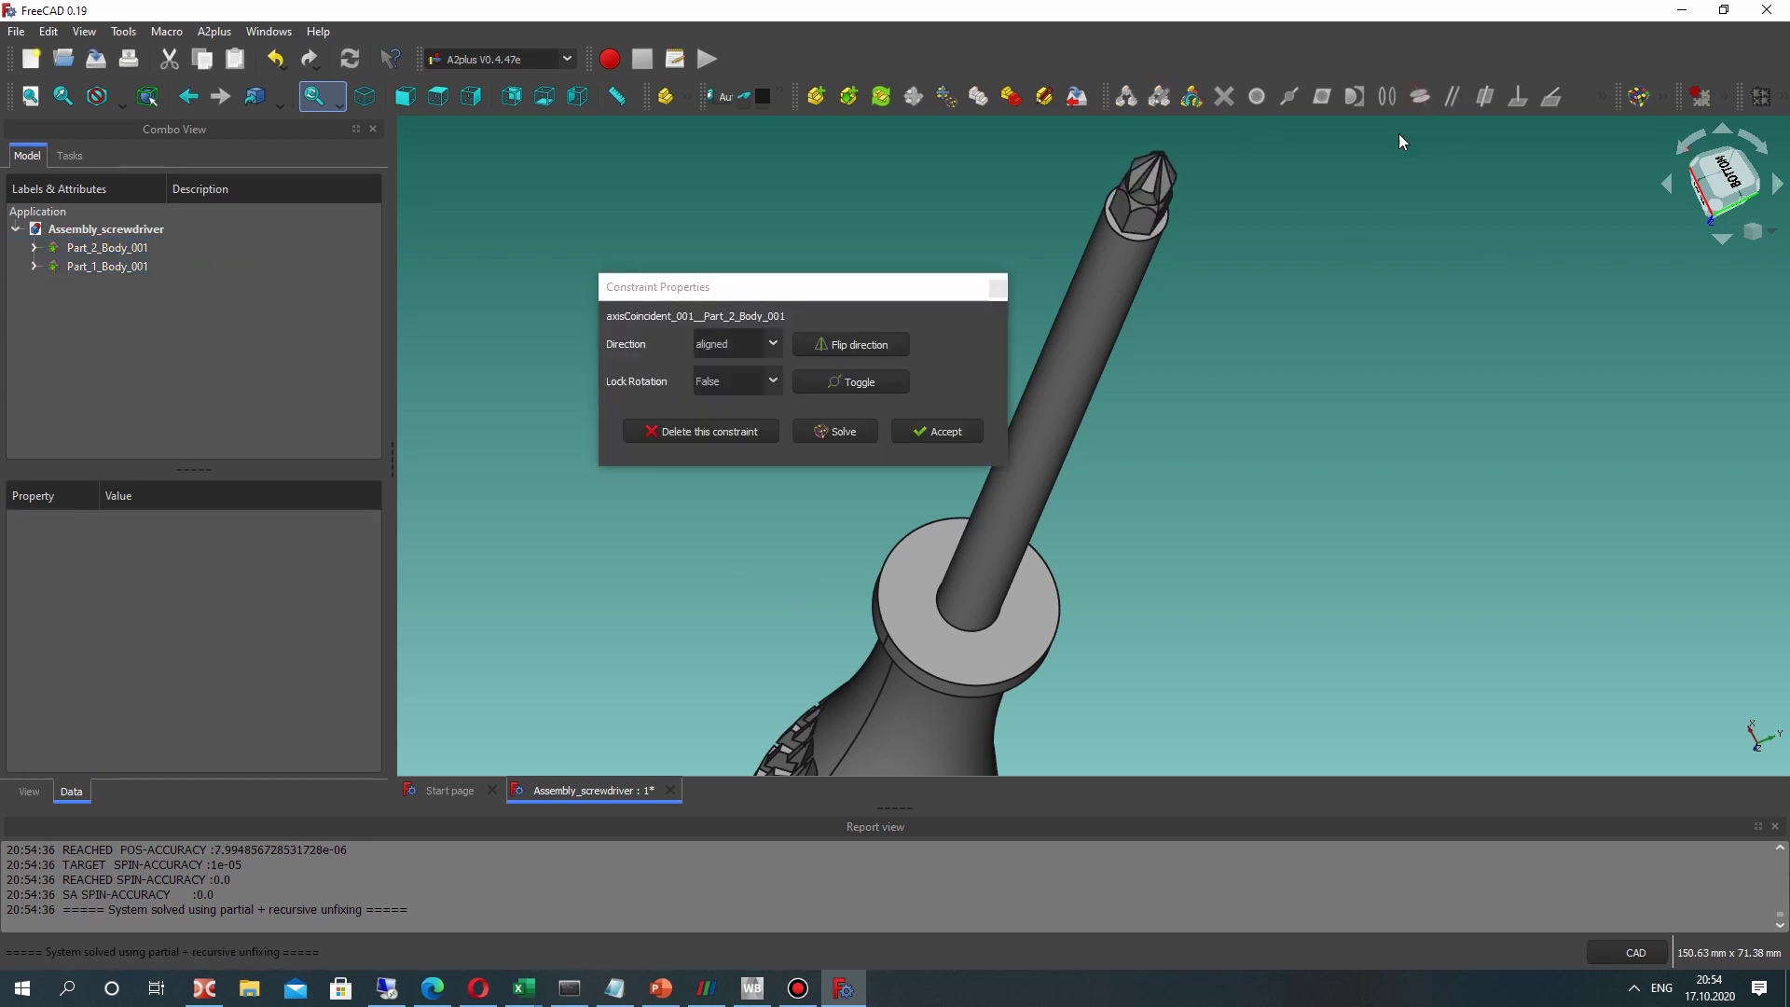
pyautogui.click(937, 432)
pyautogui.moveTo(1167, 288); pyautogui.dragTo(1183, 427, button='middle')
pyautogui.scroll(-5, 1135, 467)
pyautogui.moveTo(1107, 507); pyautogui.dragTo(998, 500, button='middle')
pyautogui.moveTo(1107, 523); pyautogui.dragTo(1041, 565, button='middle')
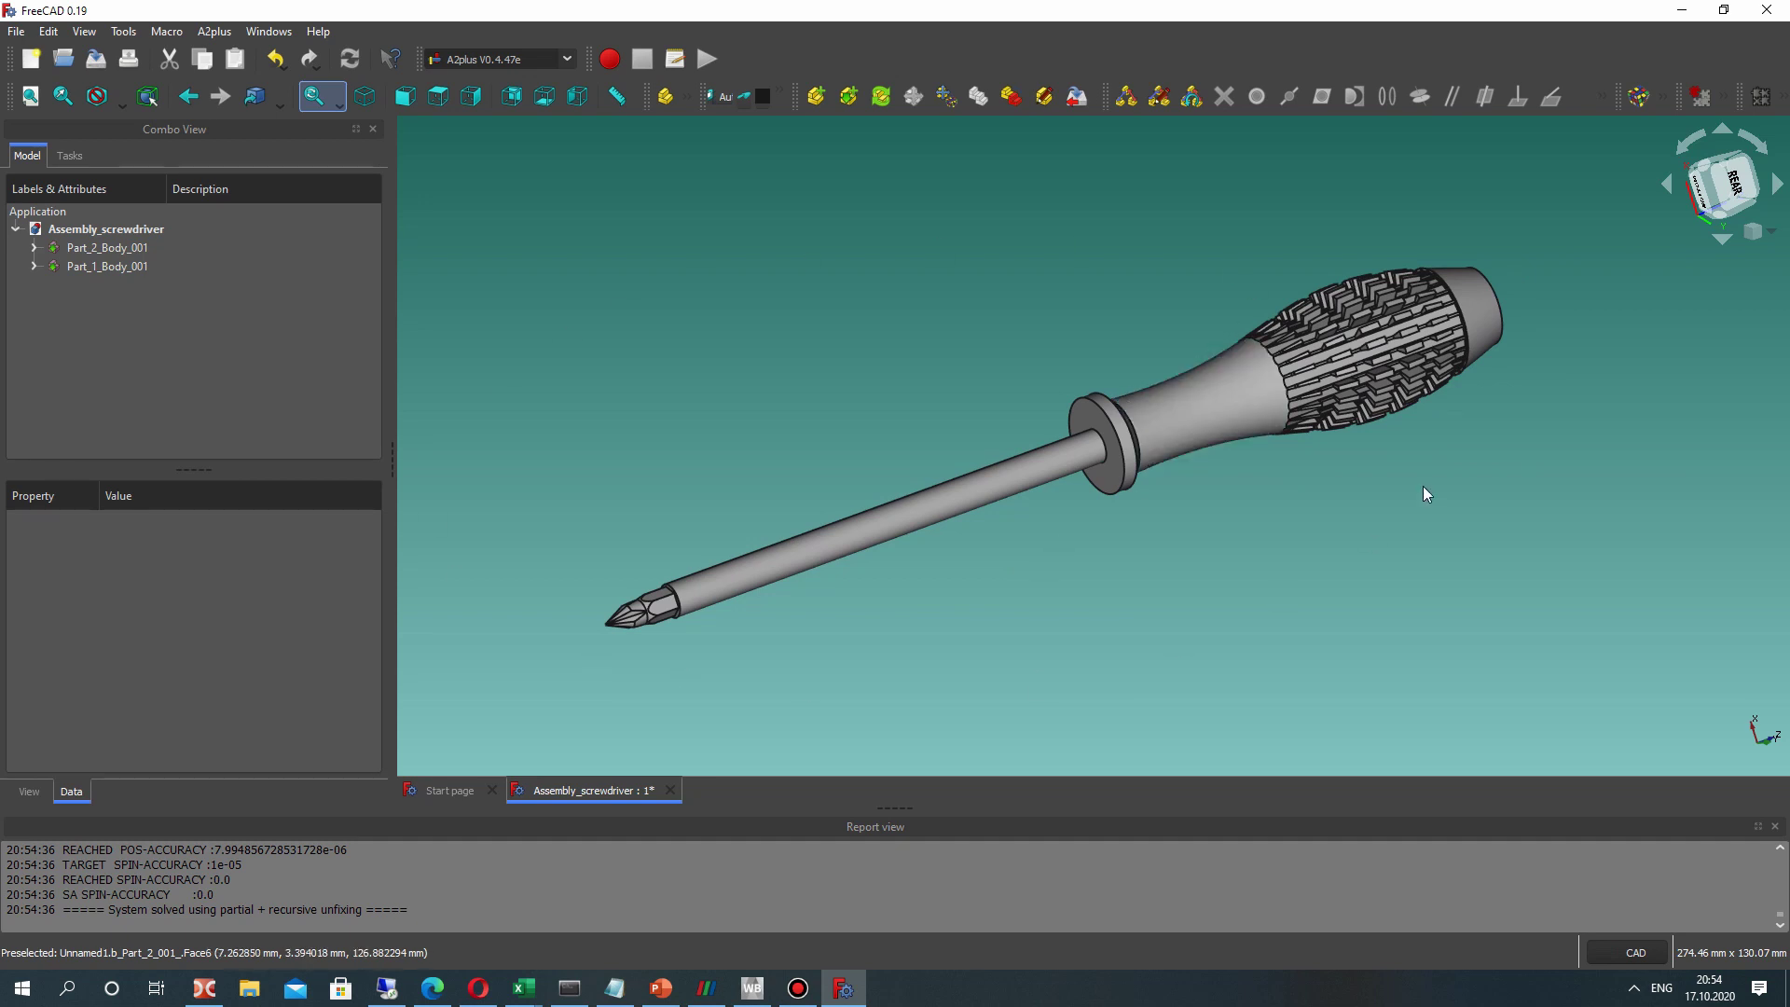
pyautogui.moveTo(1423, 489); pyautogui.dragTo(1170, 426, button='middle')
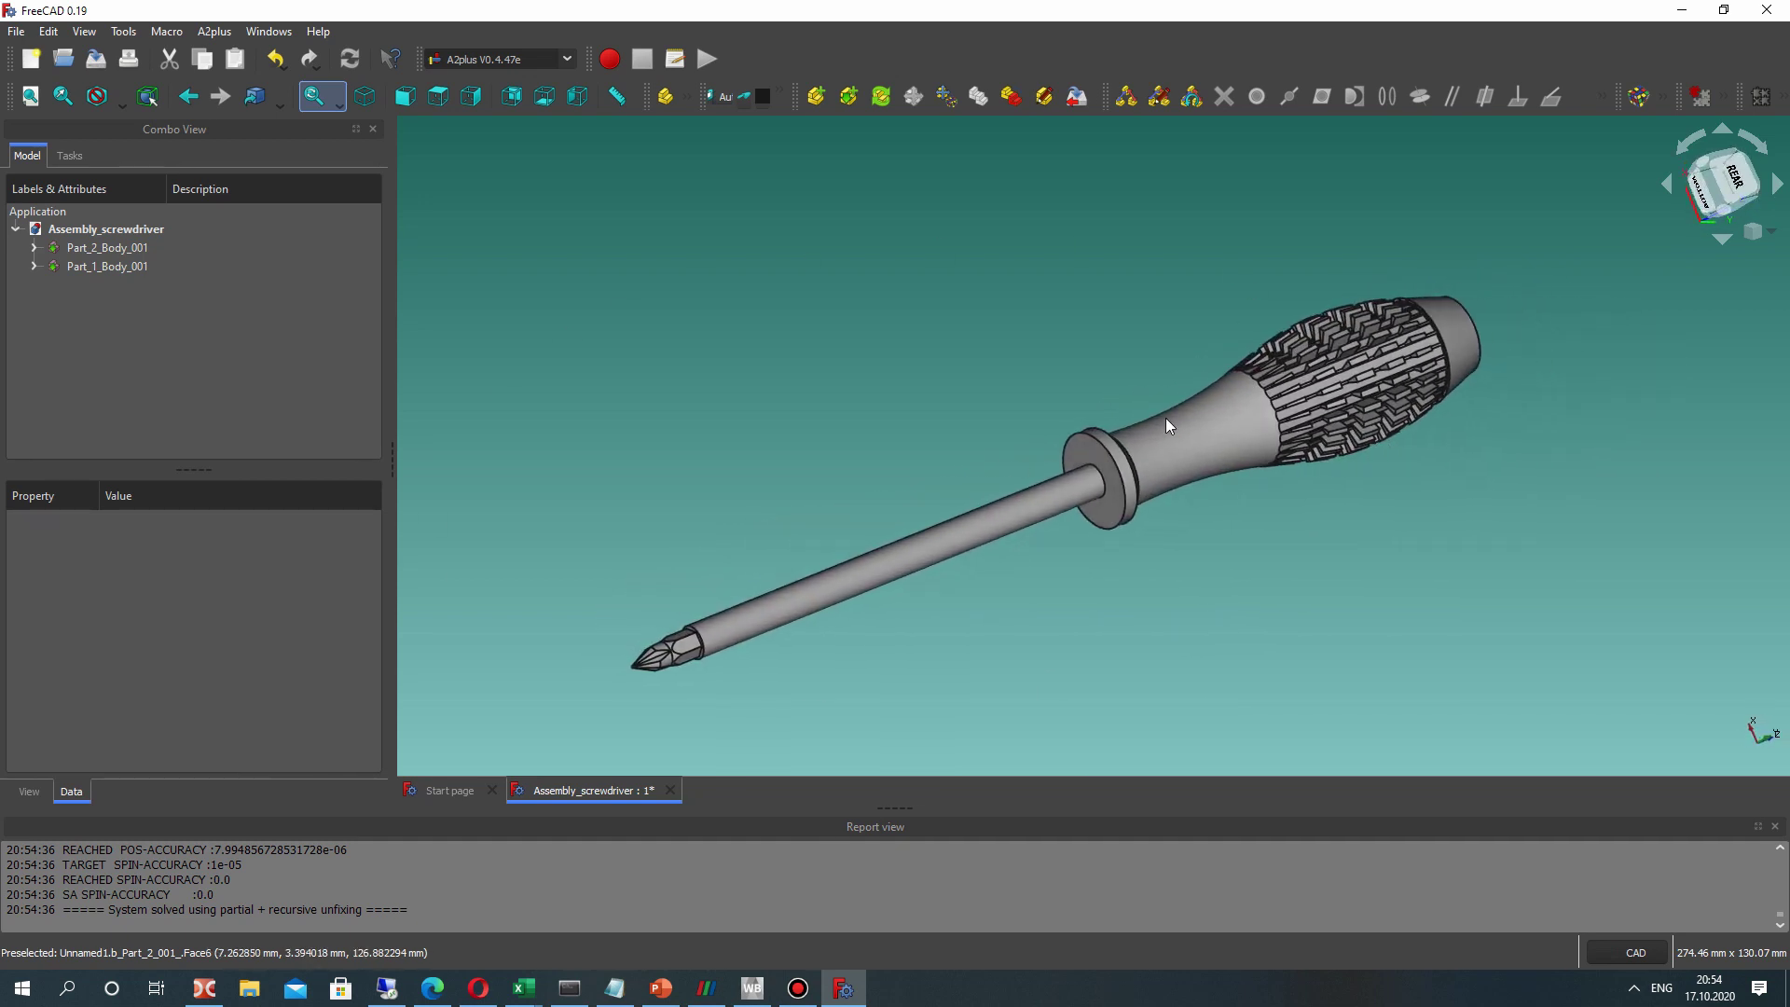
# - Export Part_2_Body_001 and Part_1_Body_001 together as Screwdriver_assembly.step in STEP-with-colors format
pyautogui.click(76, 250)
pyautogui.keyDown('ctrl'); pyautogui.click(102, 267); pyautogui.keyUp('ctrl')
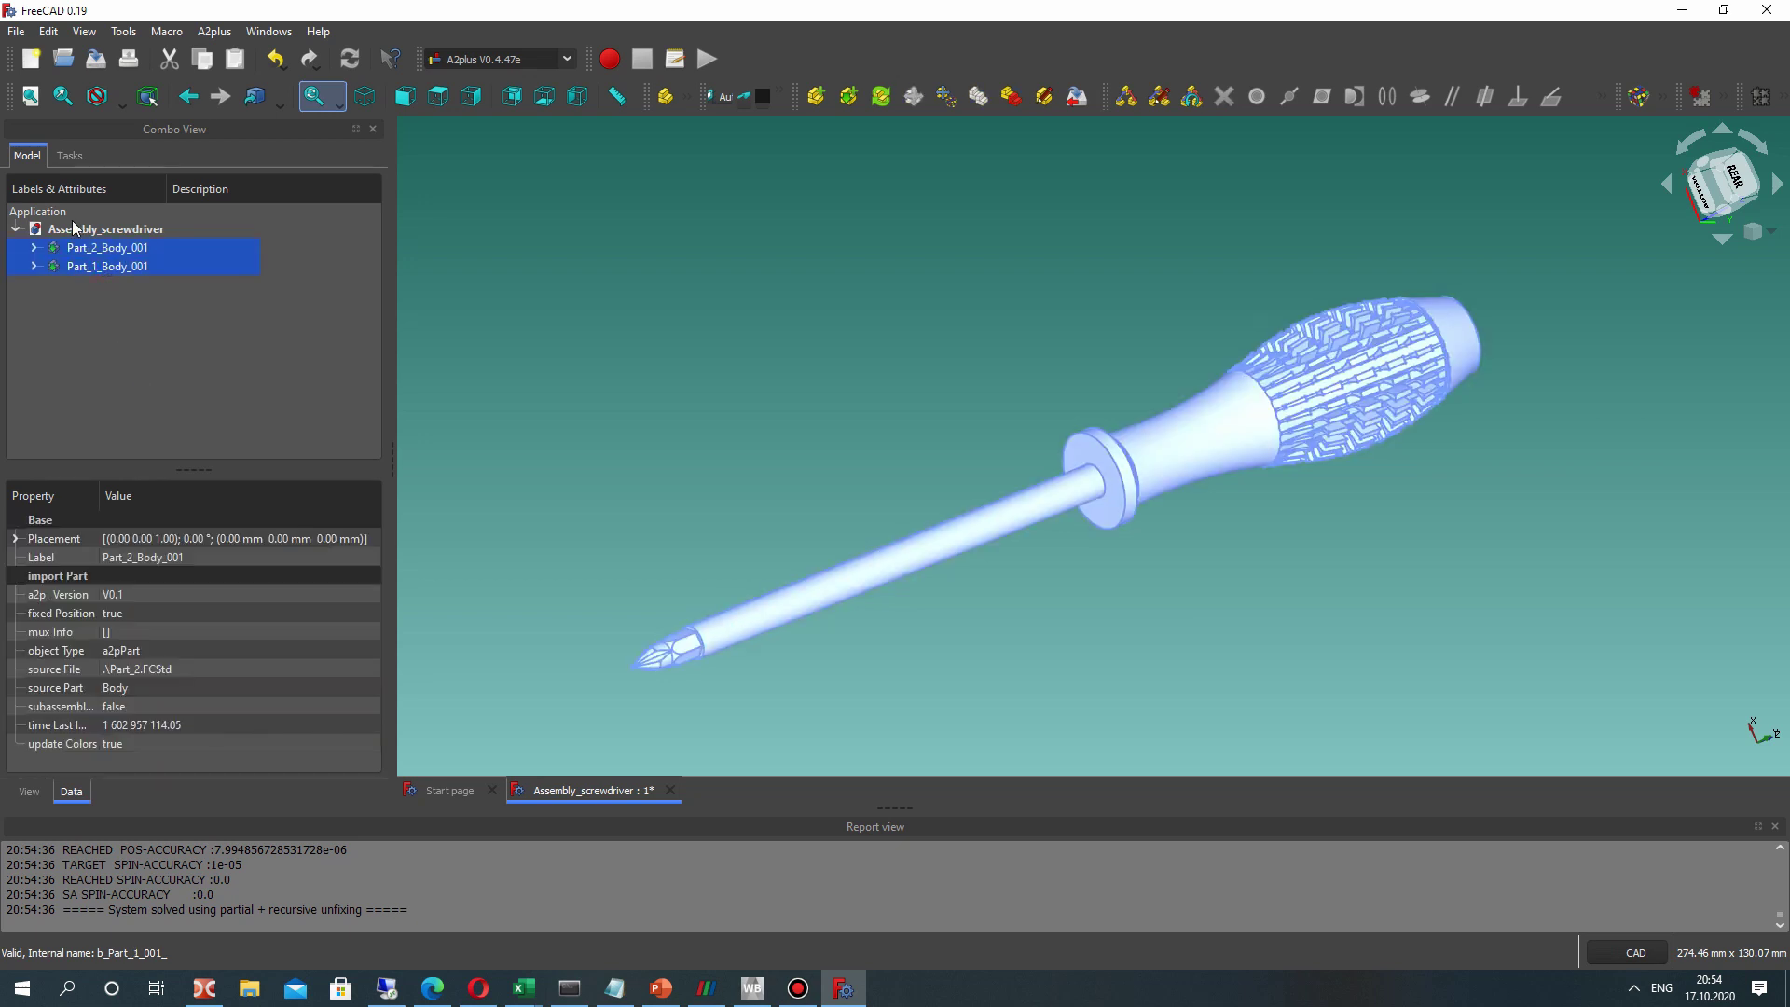
pyautogui.click(18, 37)
pyautogui.click(56, 285)
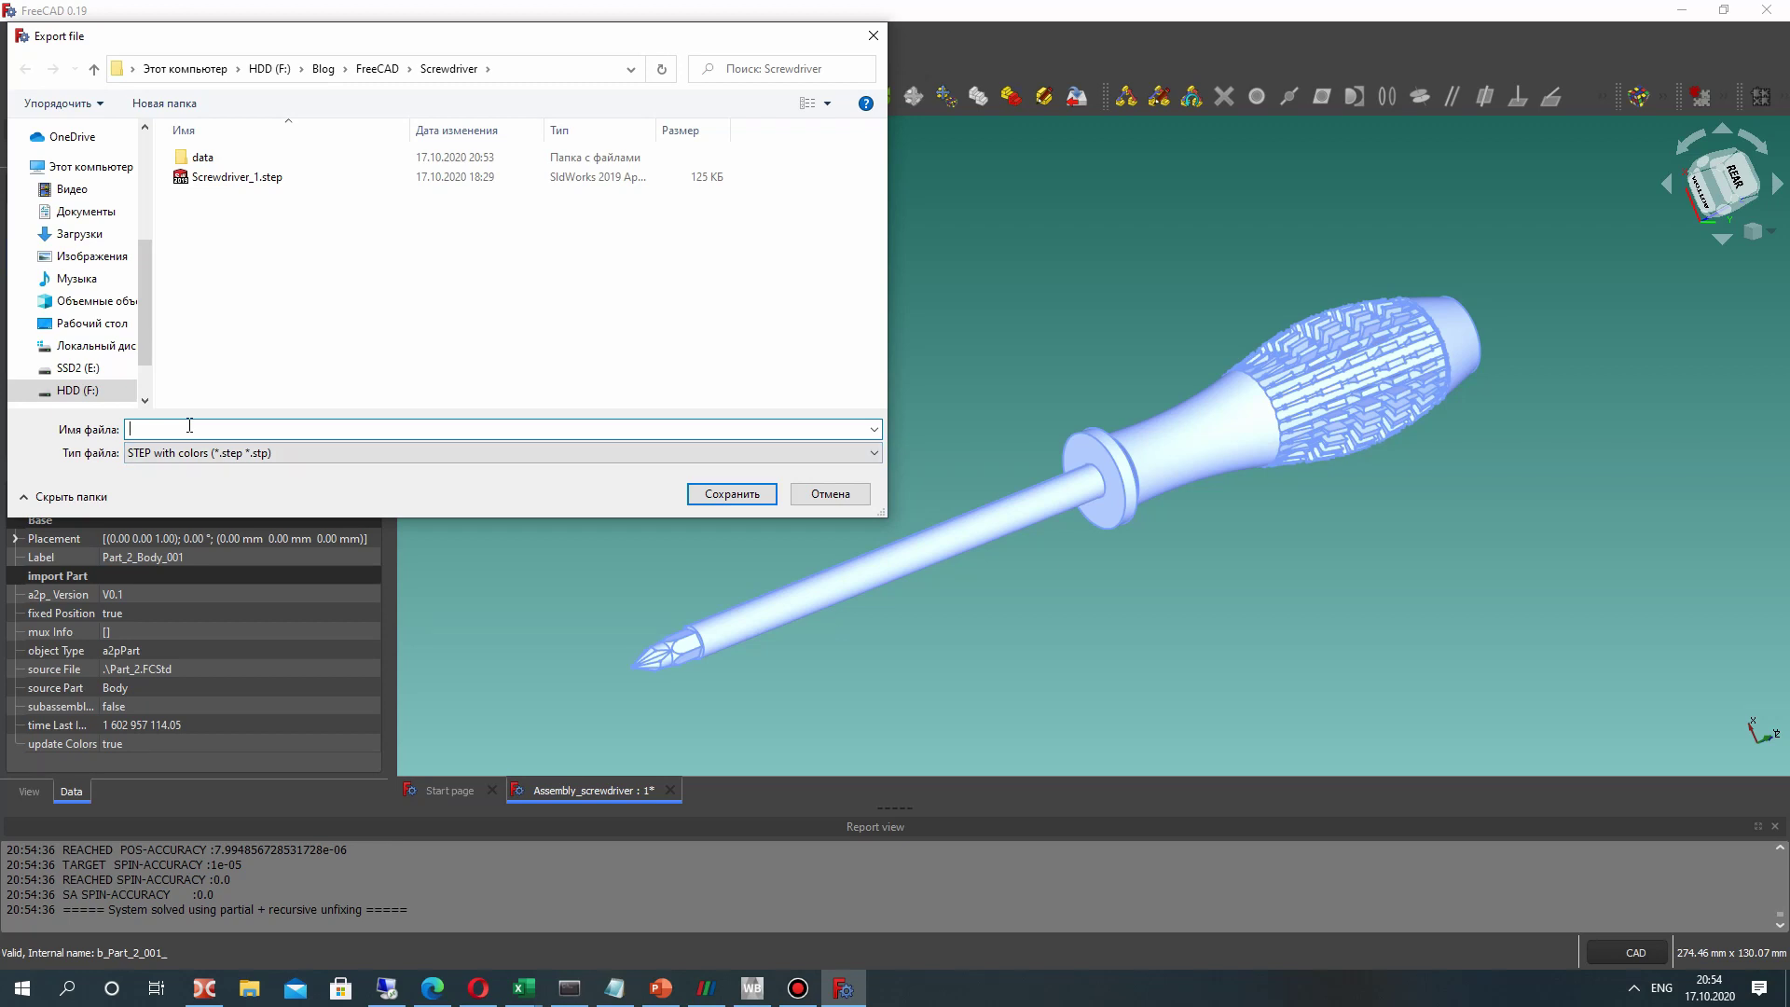
pyautogui.write('S')
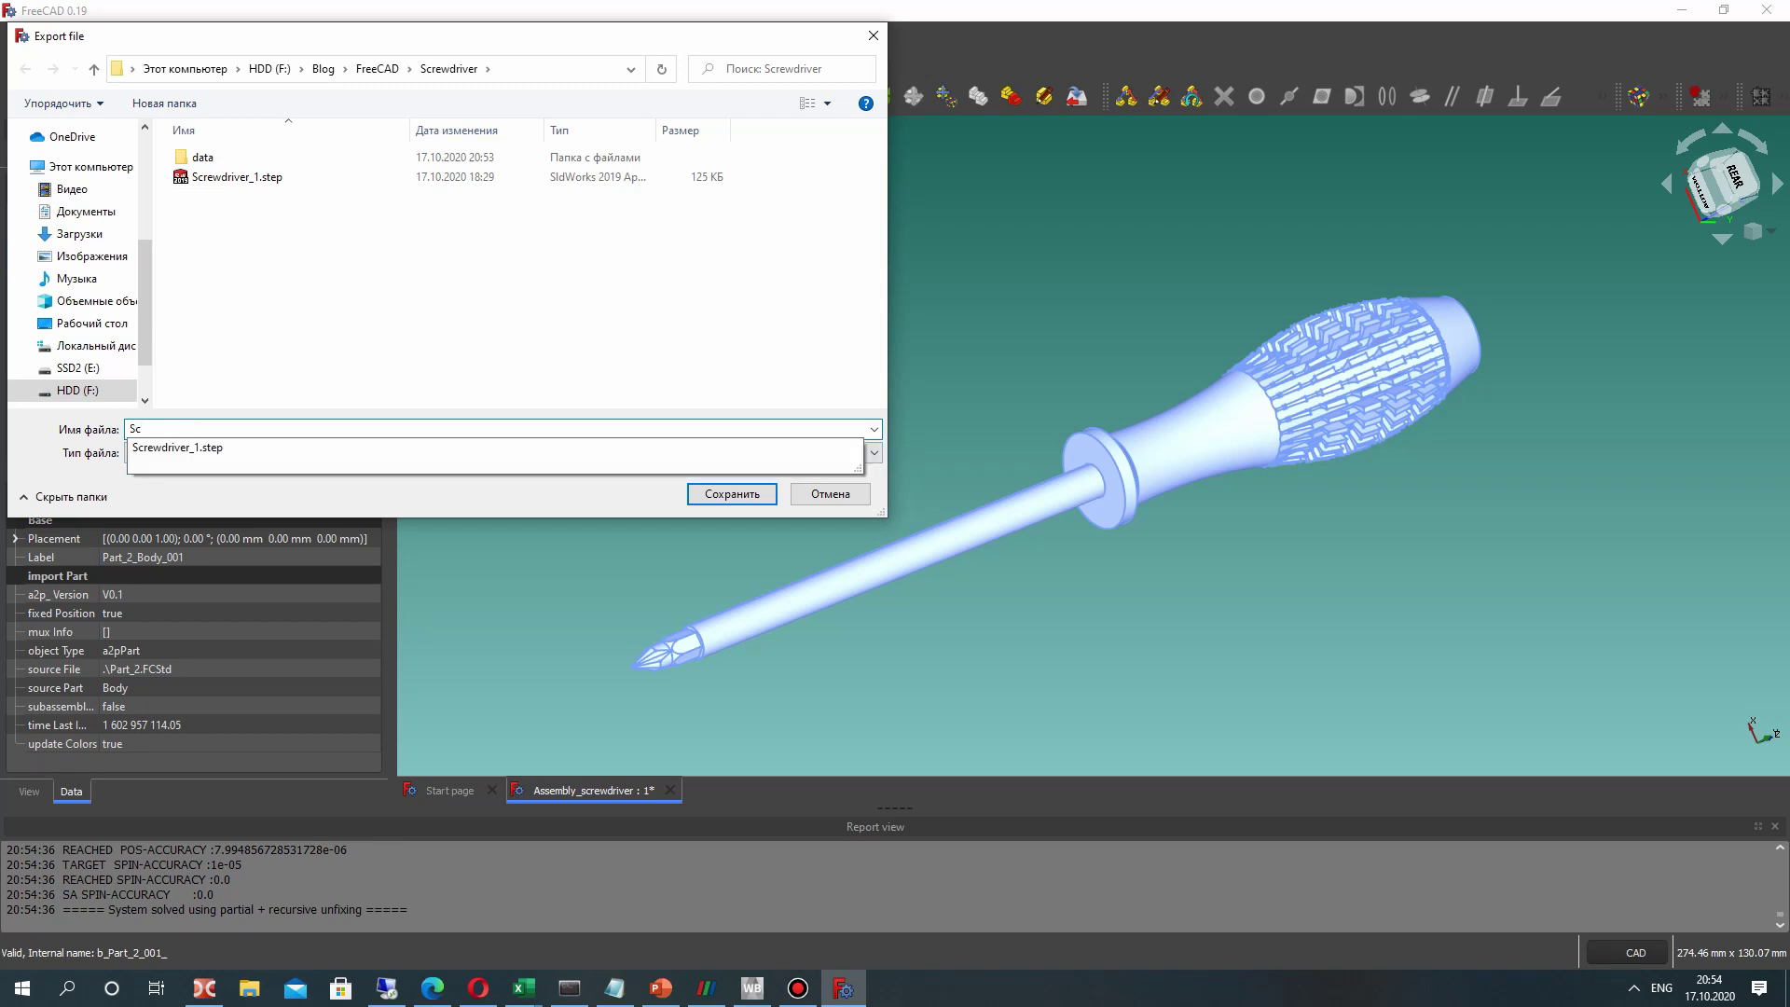
pyautogui.write('c')
pyautogui.press('Down')
pyautogui.press('BackSpace')
pyautogui.press('BackSpace')
pyautogui.write('assembly.stp')
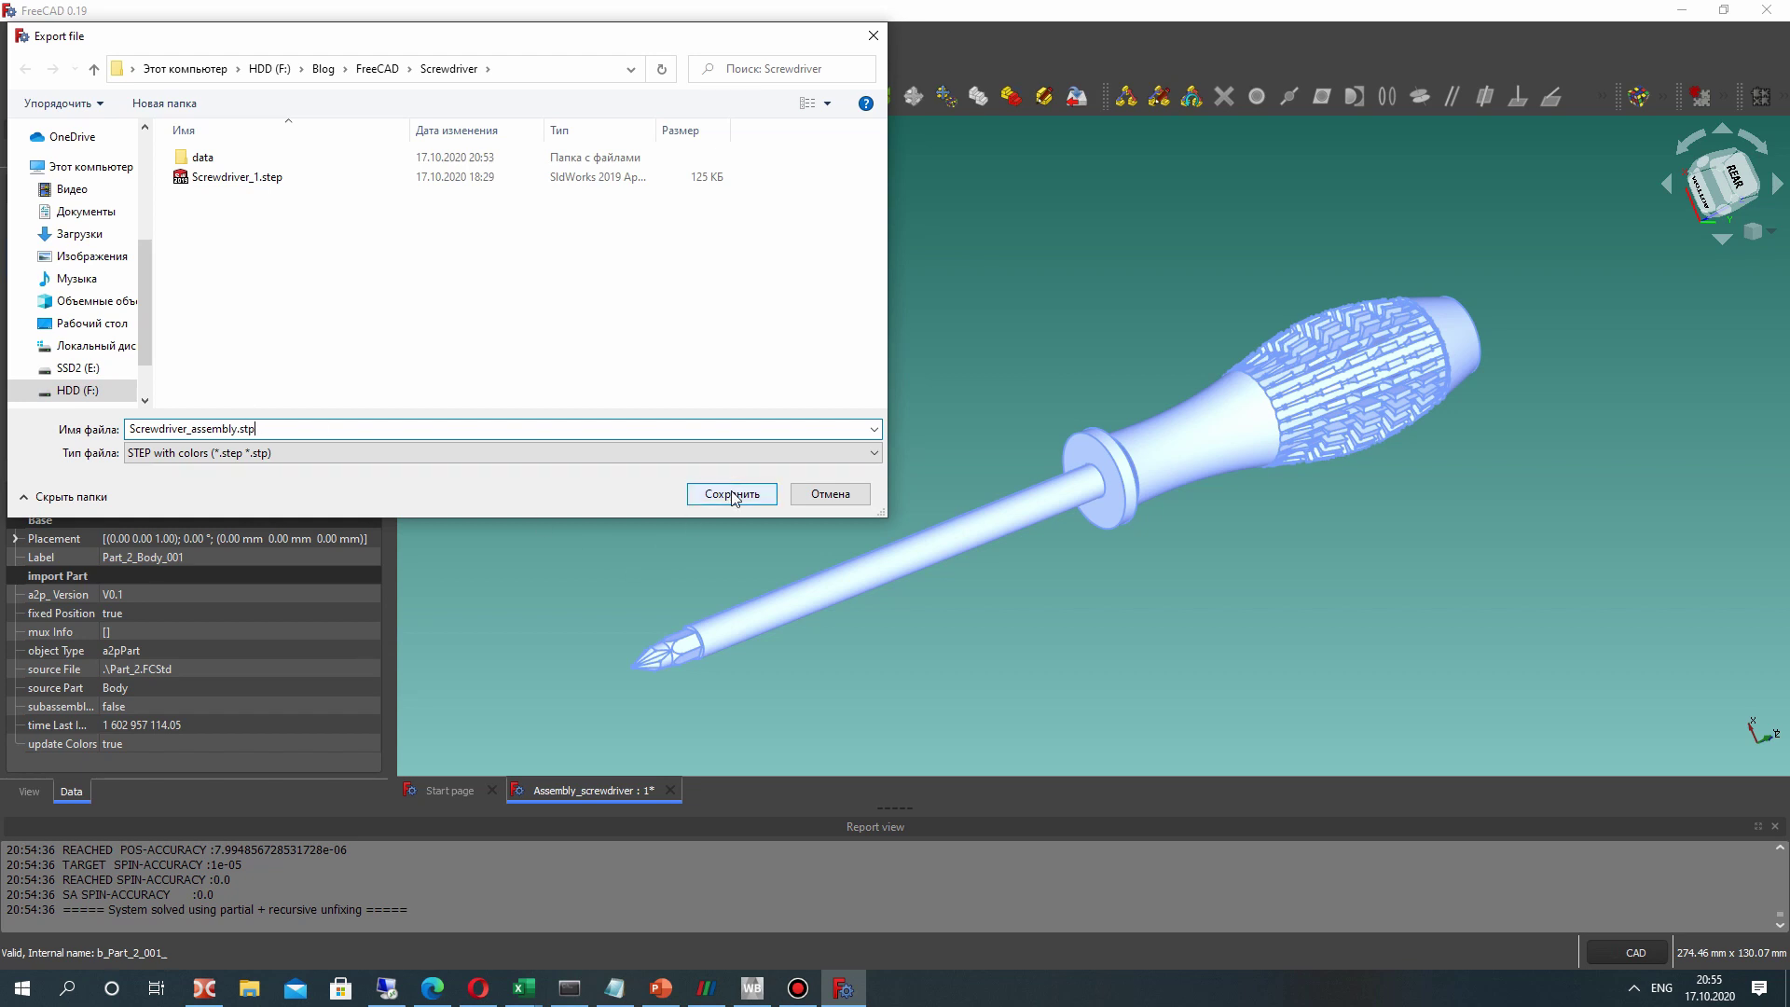
pyautogui.press('BackSpace')
pyautogui.write('ep')
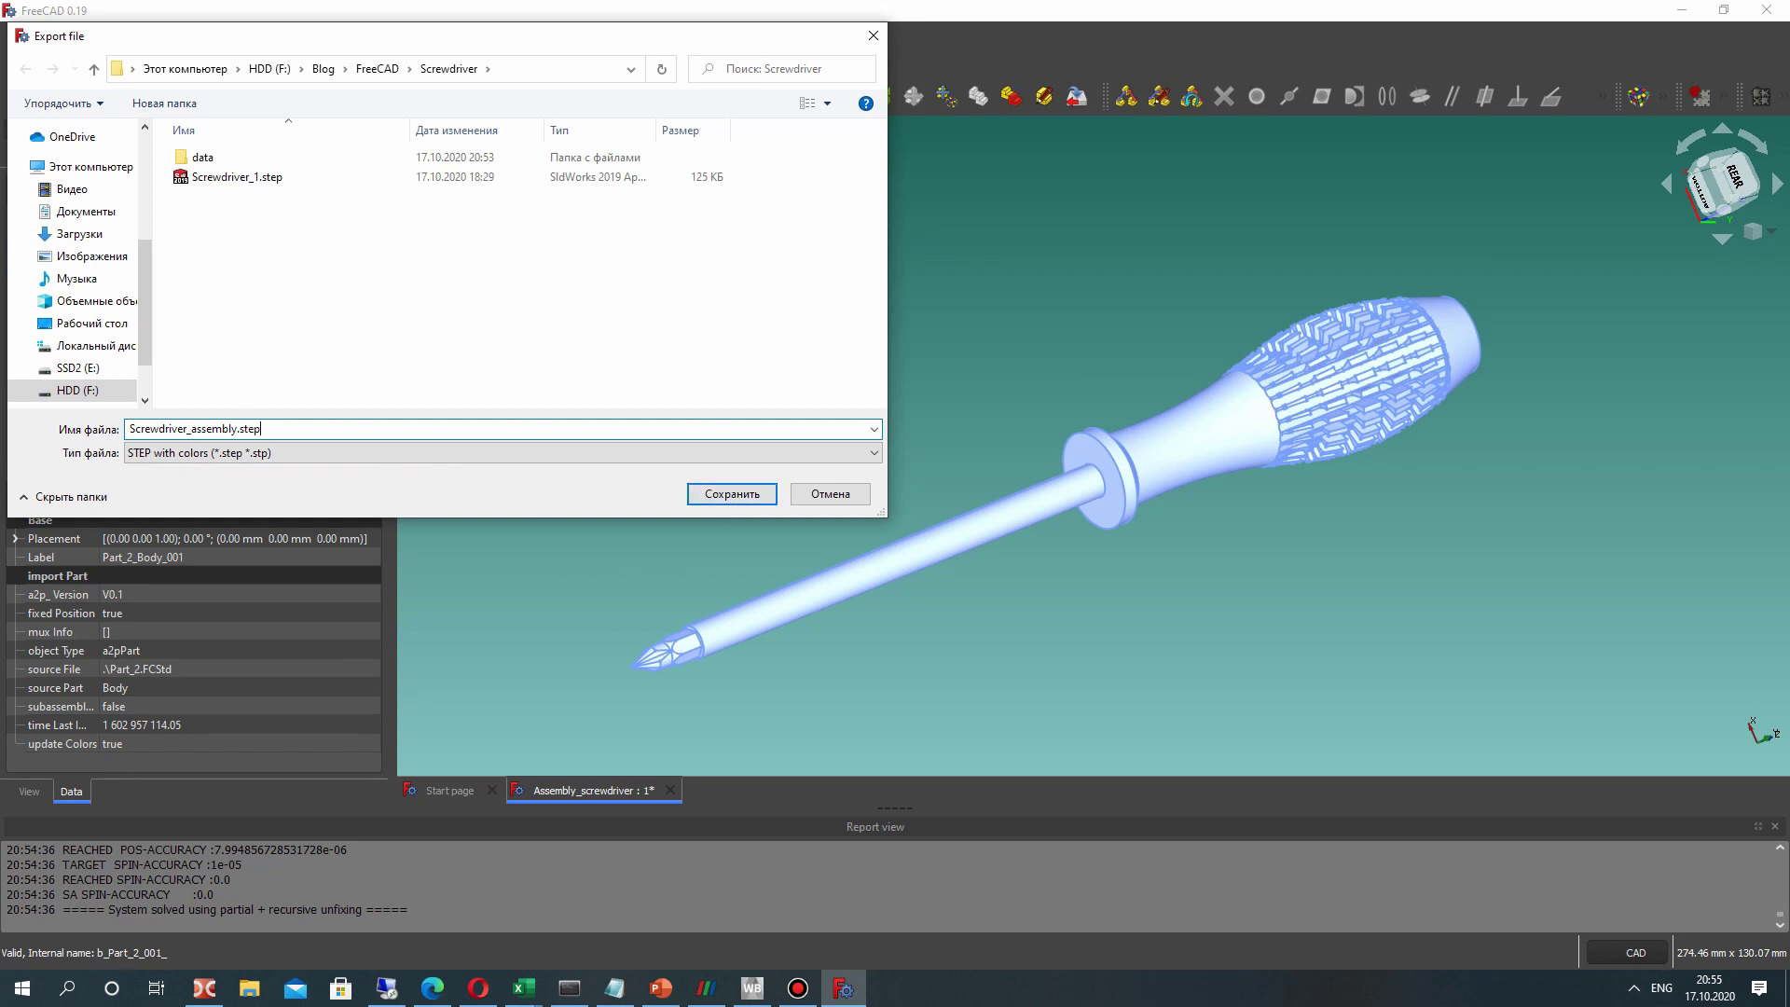
pyautogui.click(724, 497)
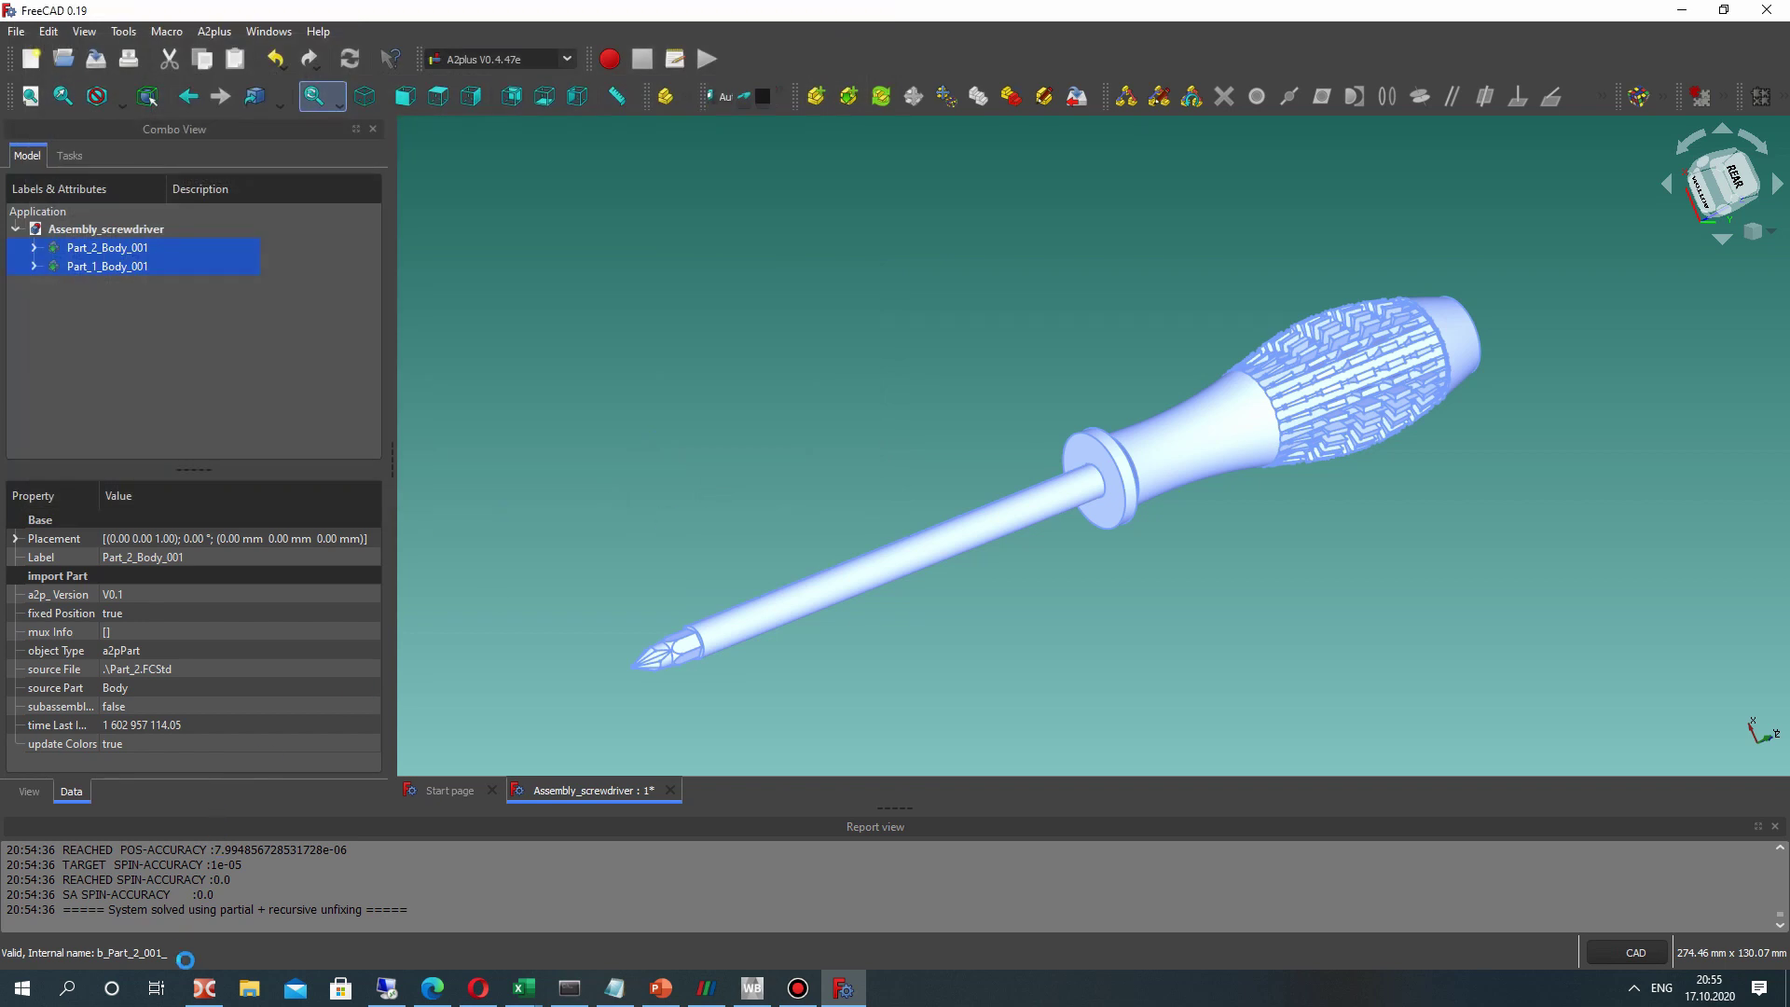
# - In Double Commander, confirm Screwdriver_assembly is in the Screwdriver folder and launch CADRays.exe
pyautogui.click(203, 988)
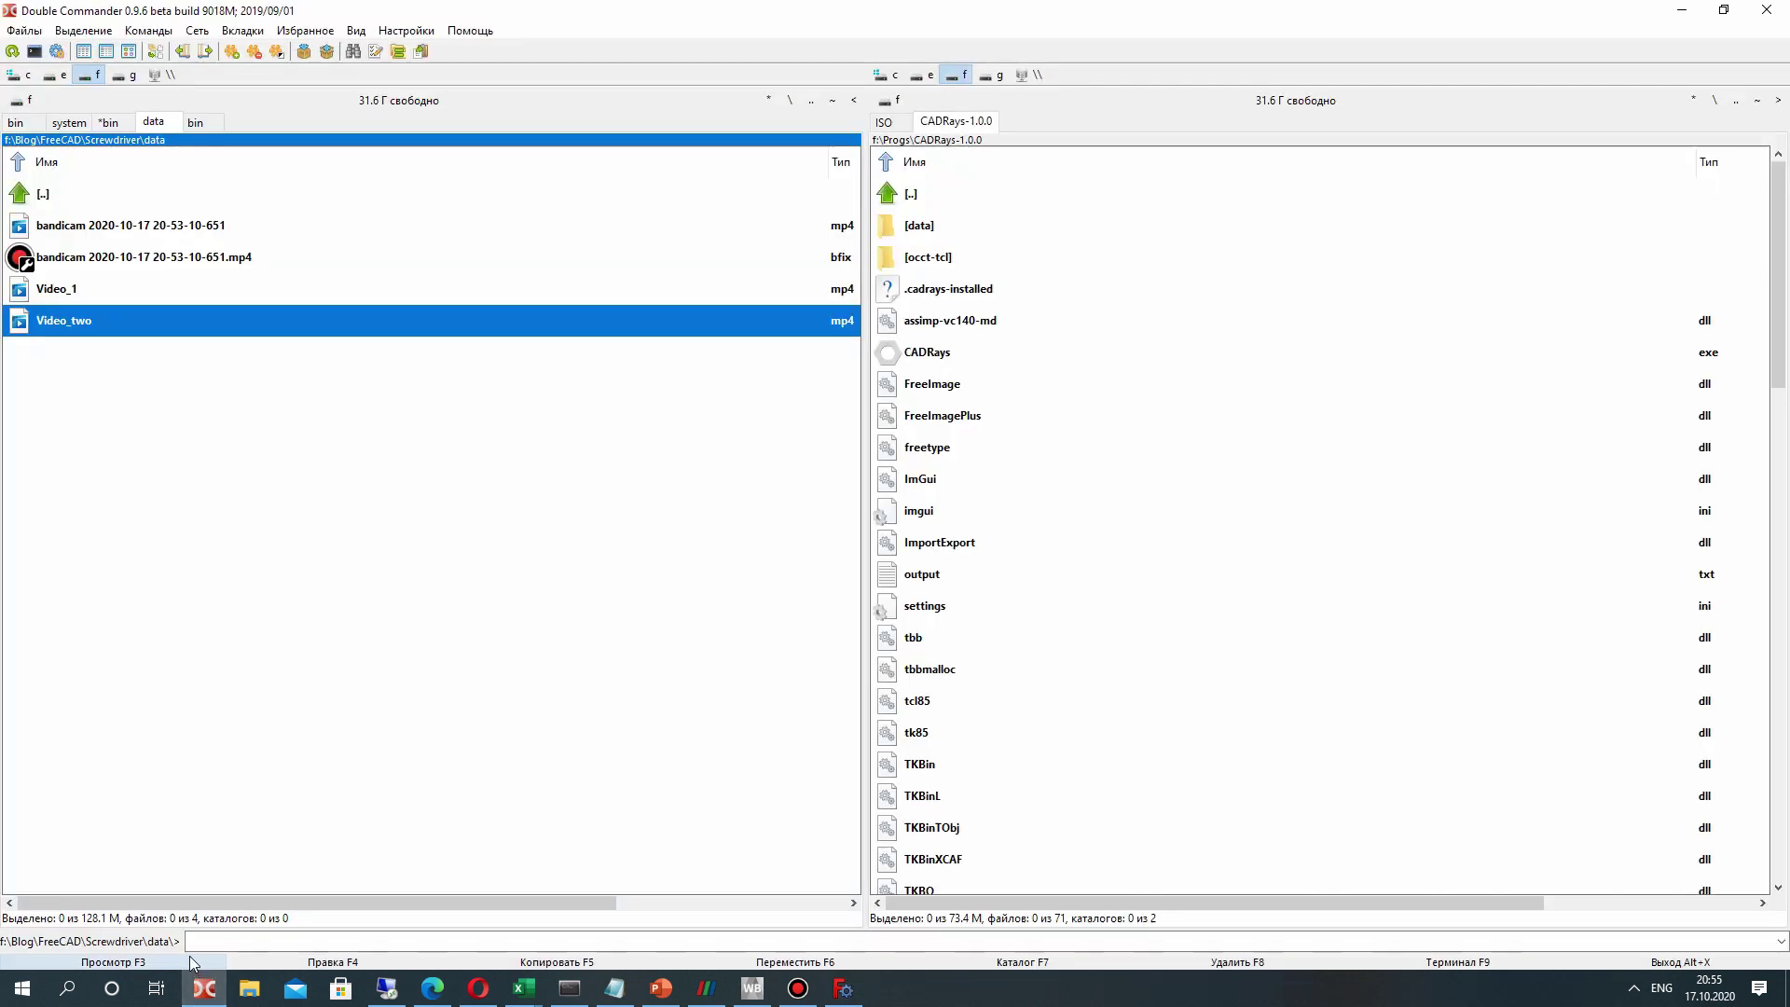
pyautogui.click(188, 954)
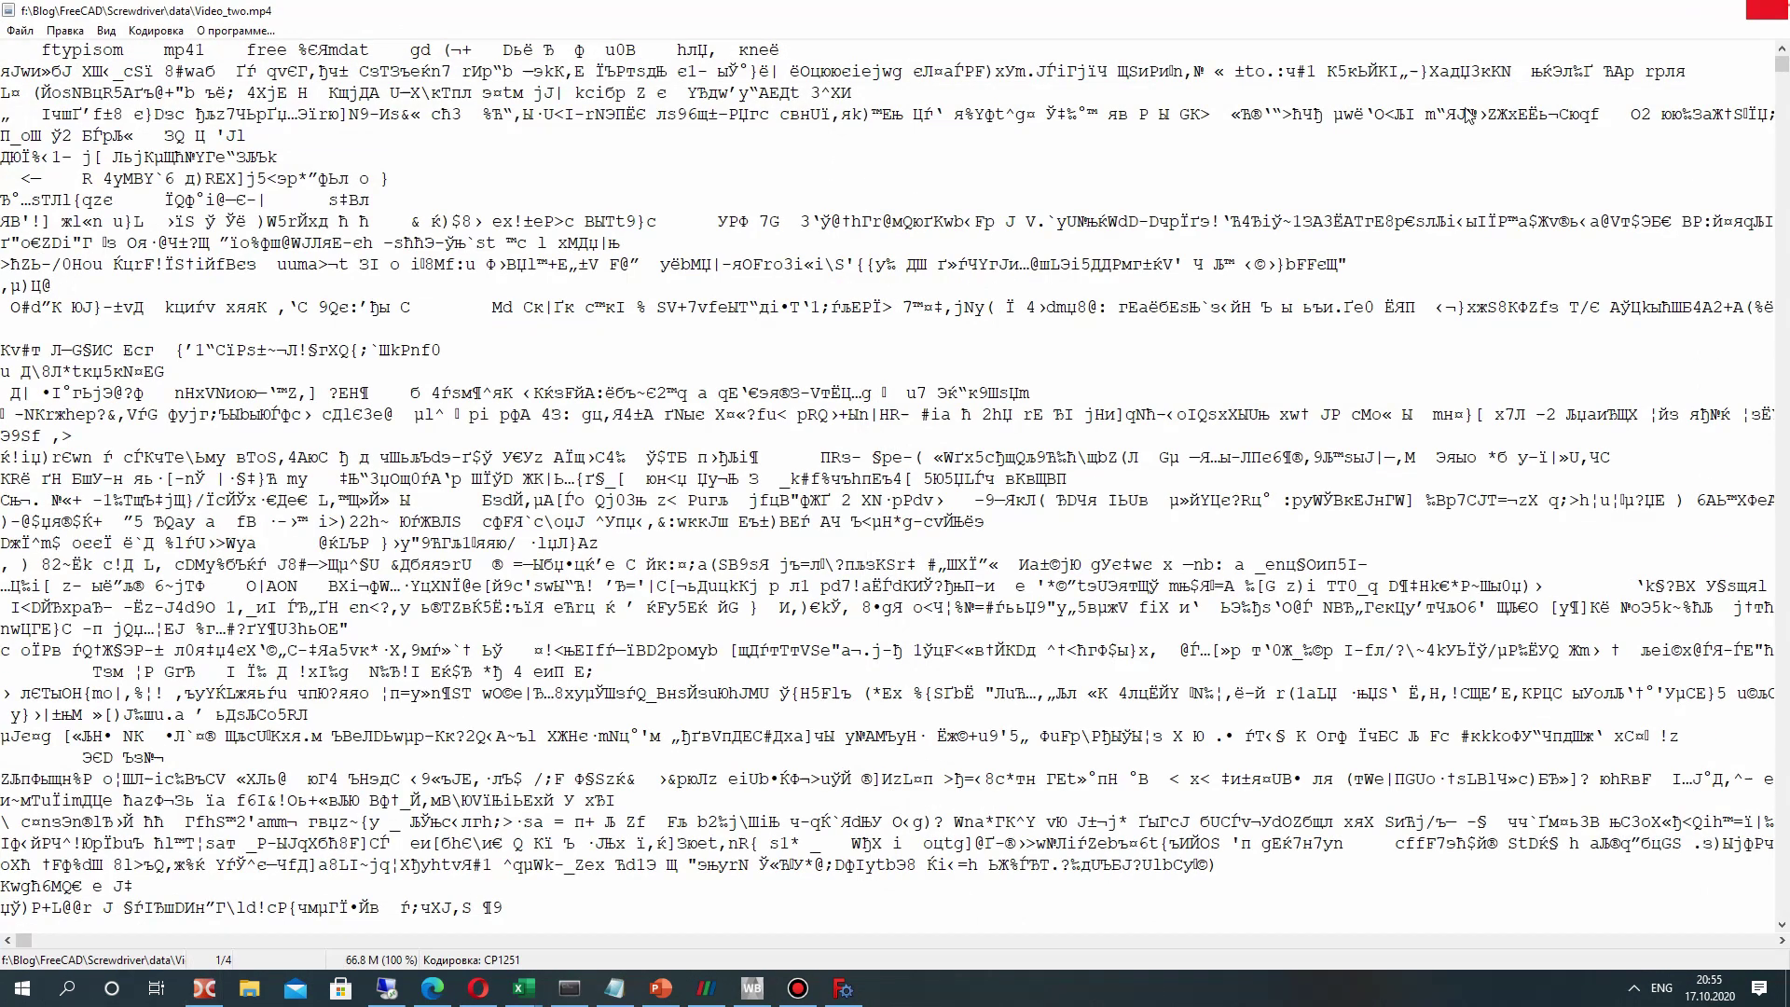
pyautogui.press('Escape')
pyautogui.press('BackSpace')
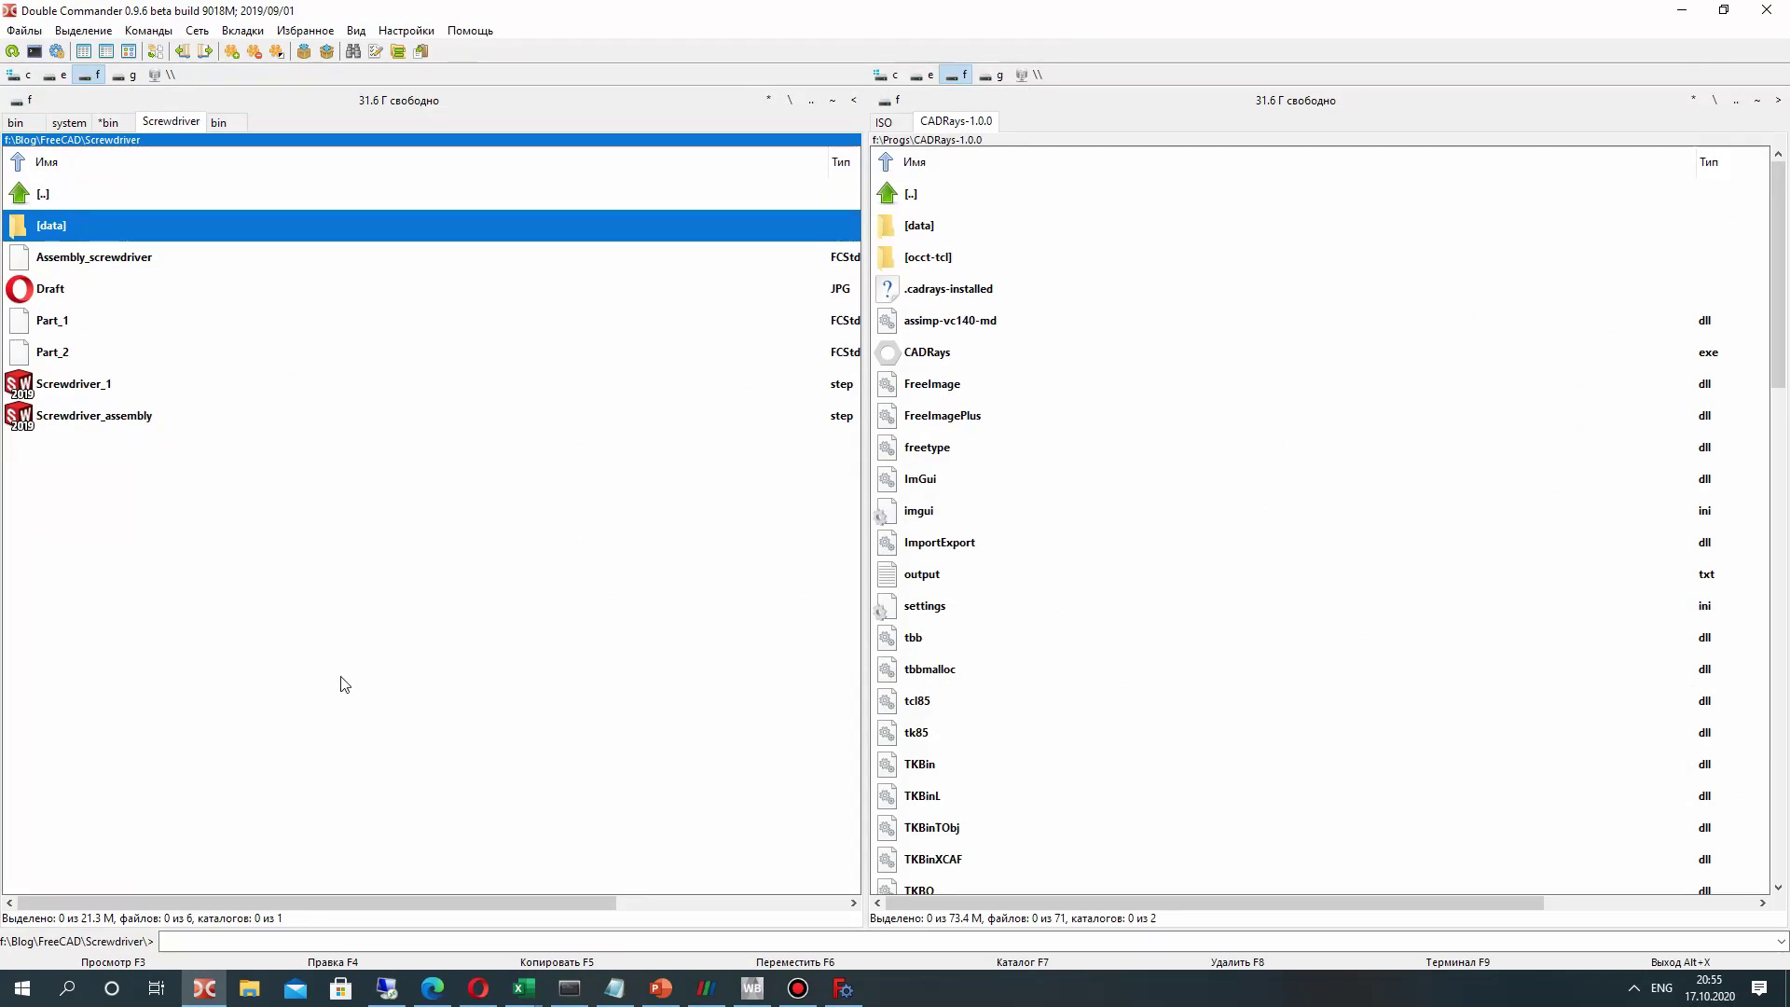
pyautogui.doubleClick(935, 352)
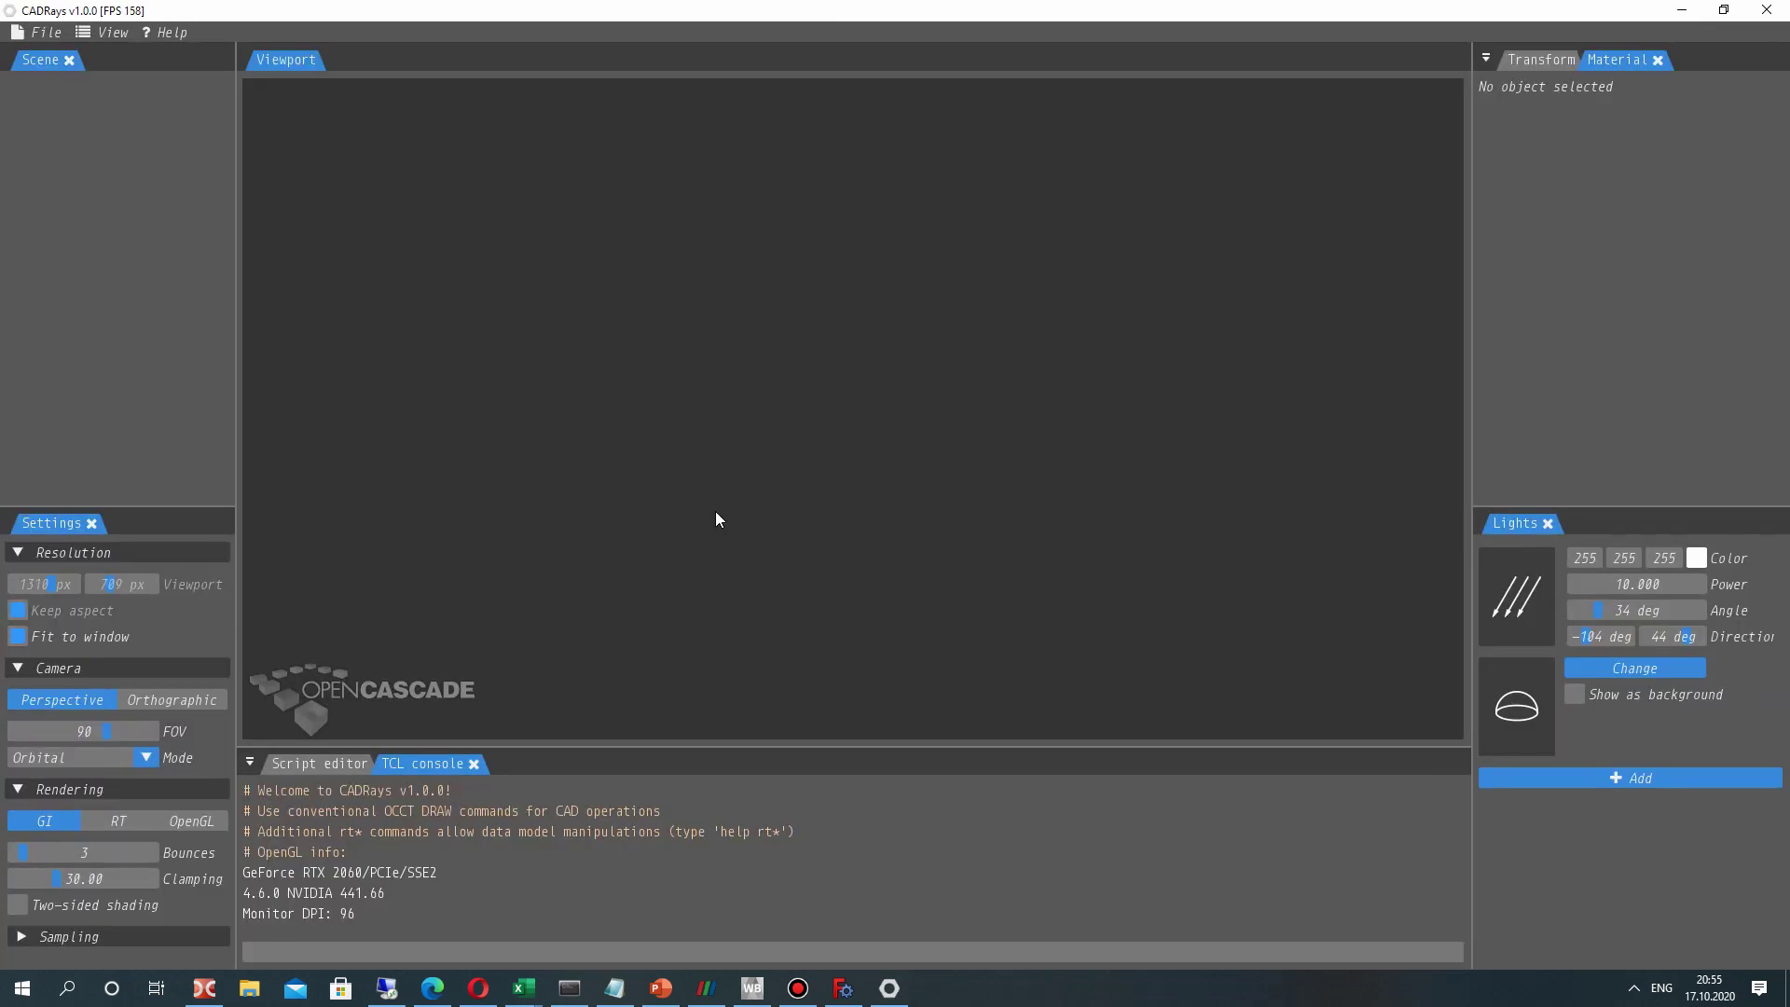
# - Import Screwdriver_assembly.step into CADRays with Y set as the up axis
pyautogui.click(40, 31)
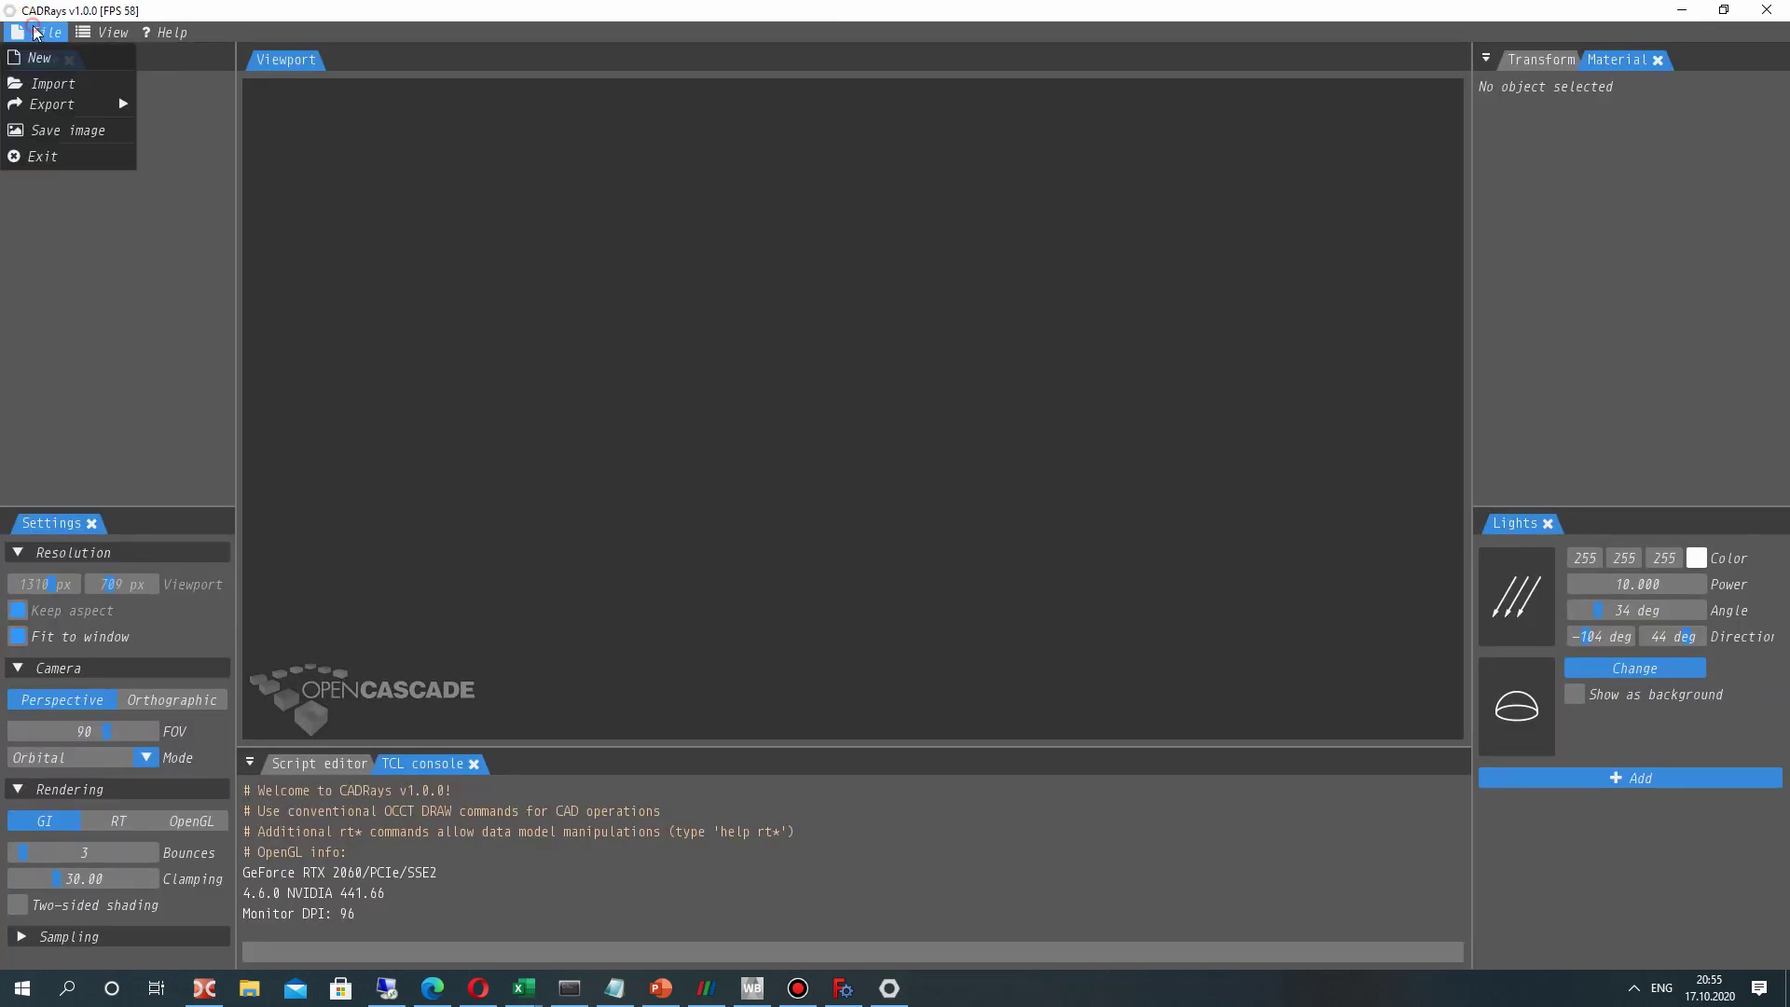
pyautogui.click(37, 86)
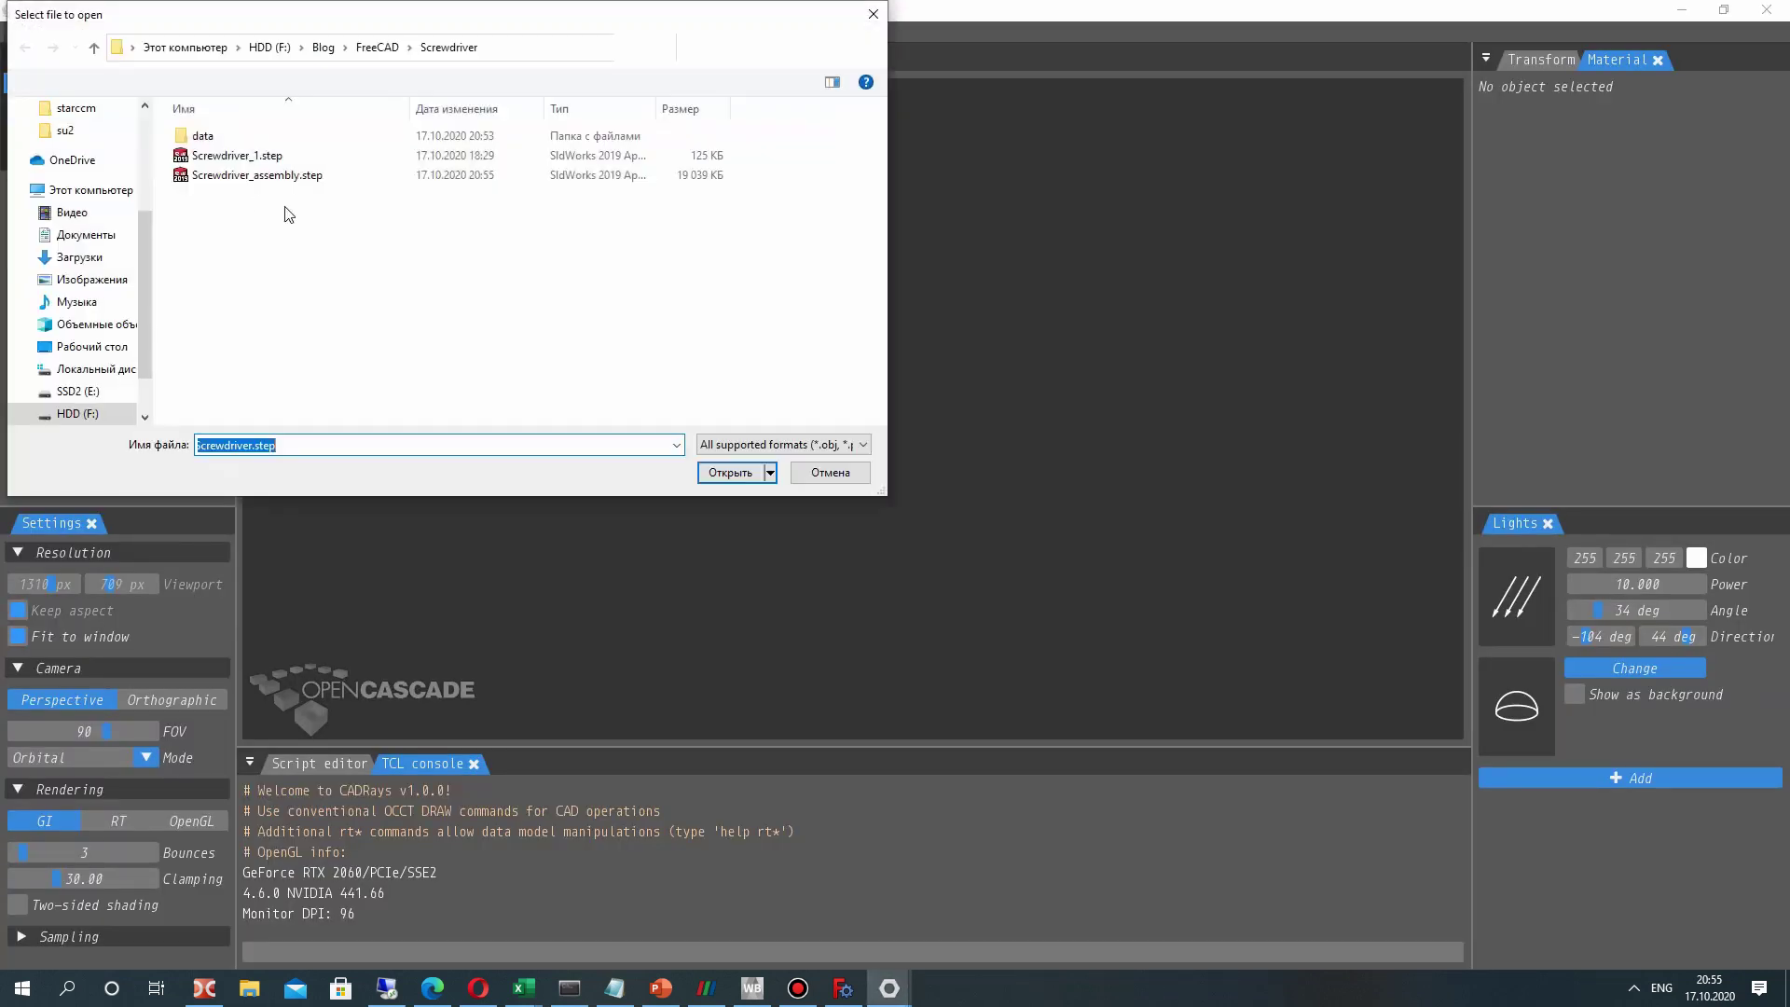
pyautogui.doubleClick(230, 177)
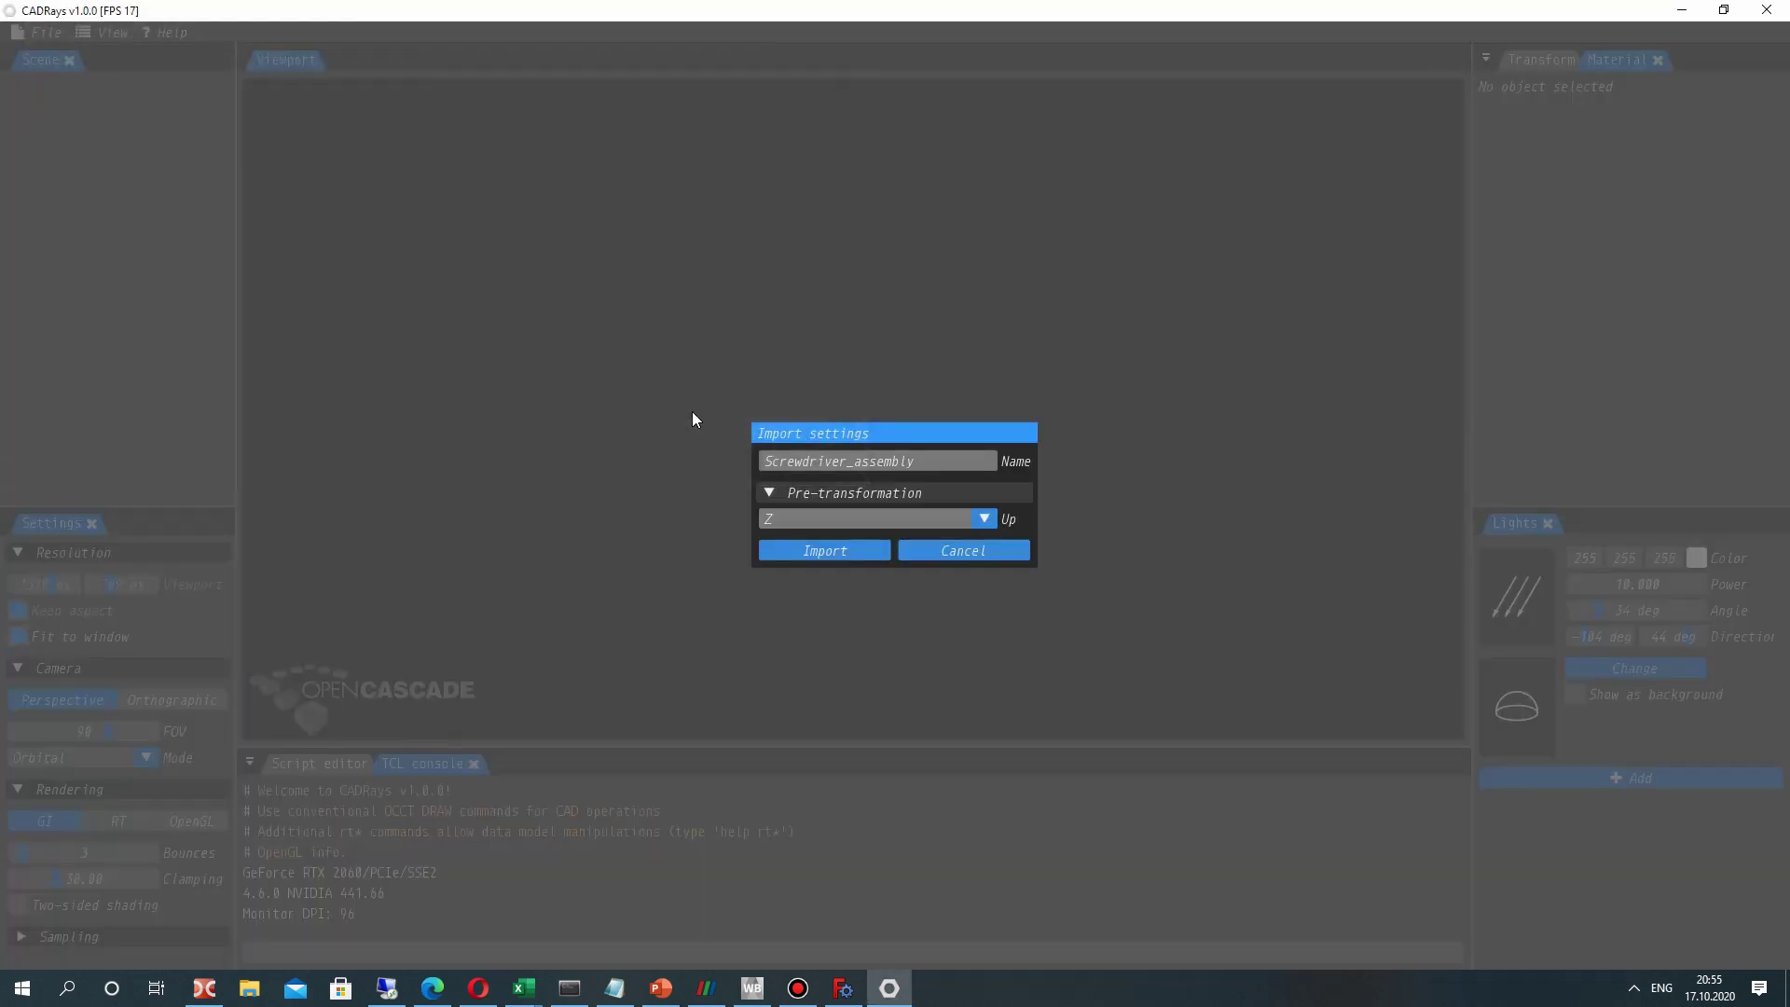
pyautogui.click(818, 519)
pyautogui.click(804, 554)
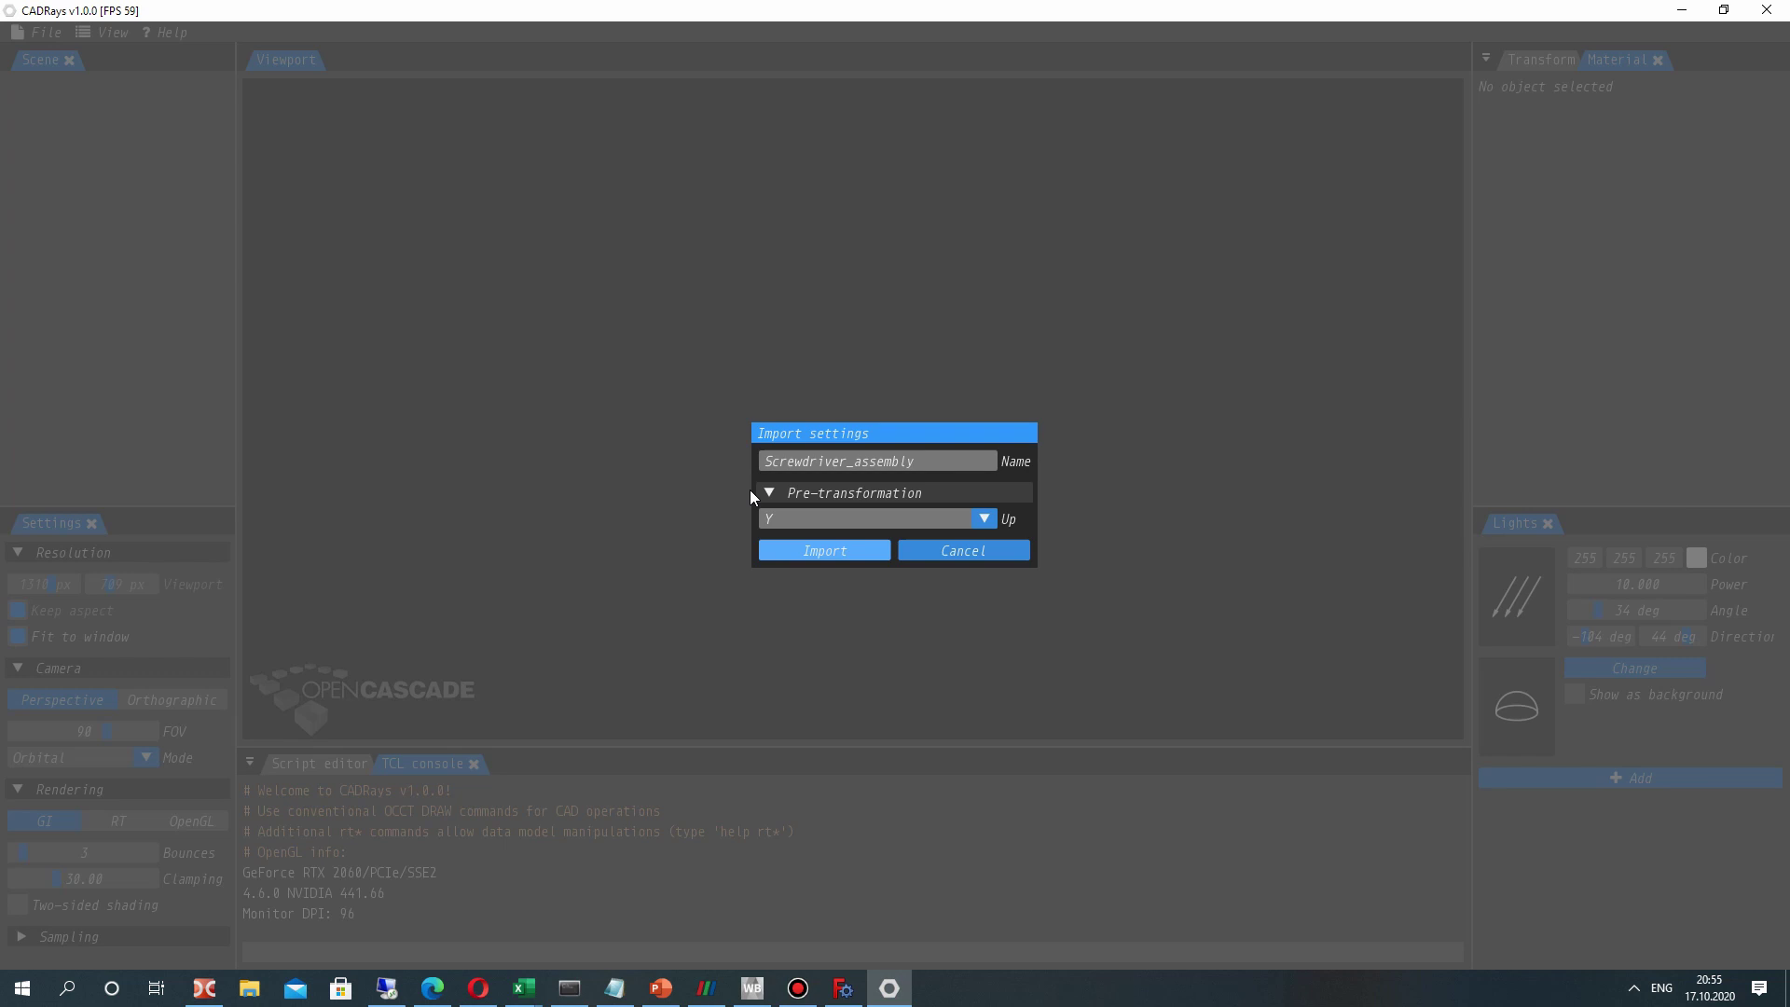
pyautogui.press('Return')
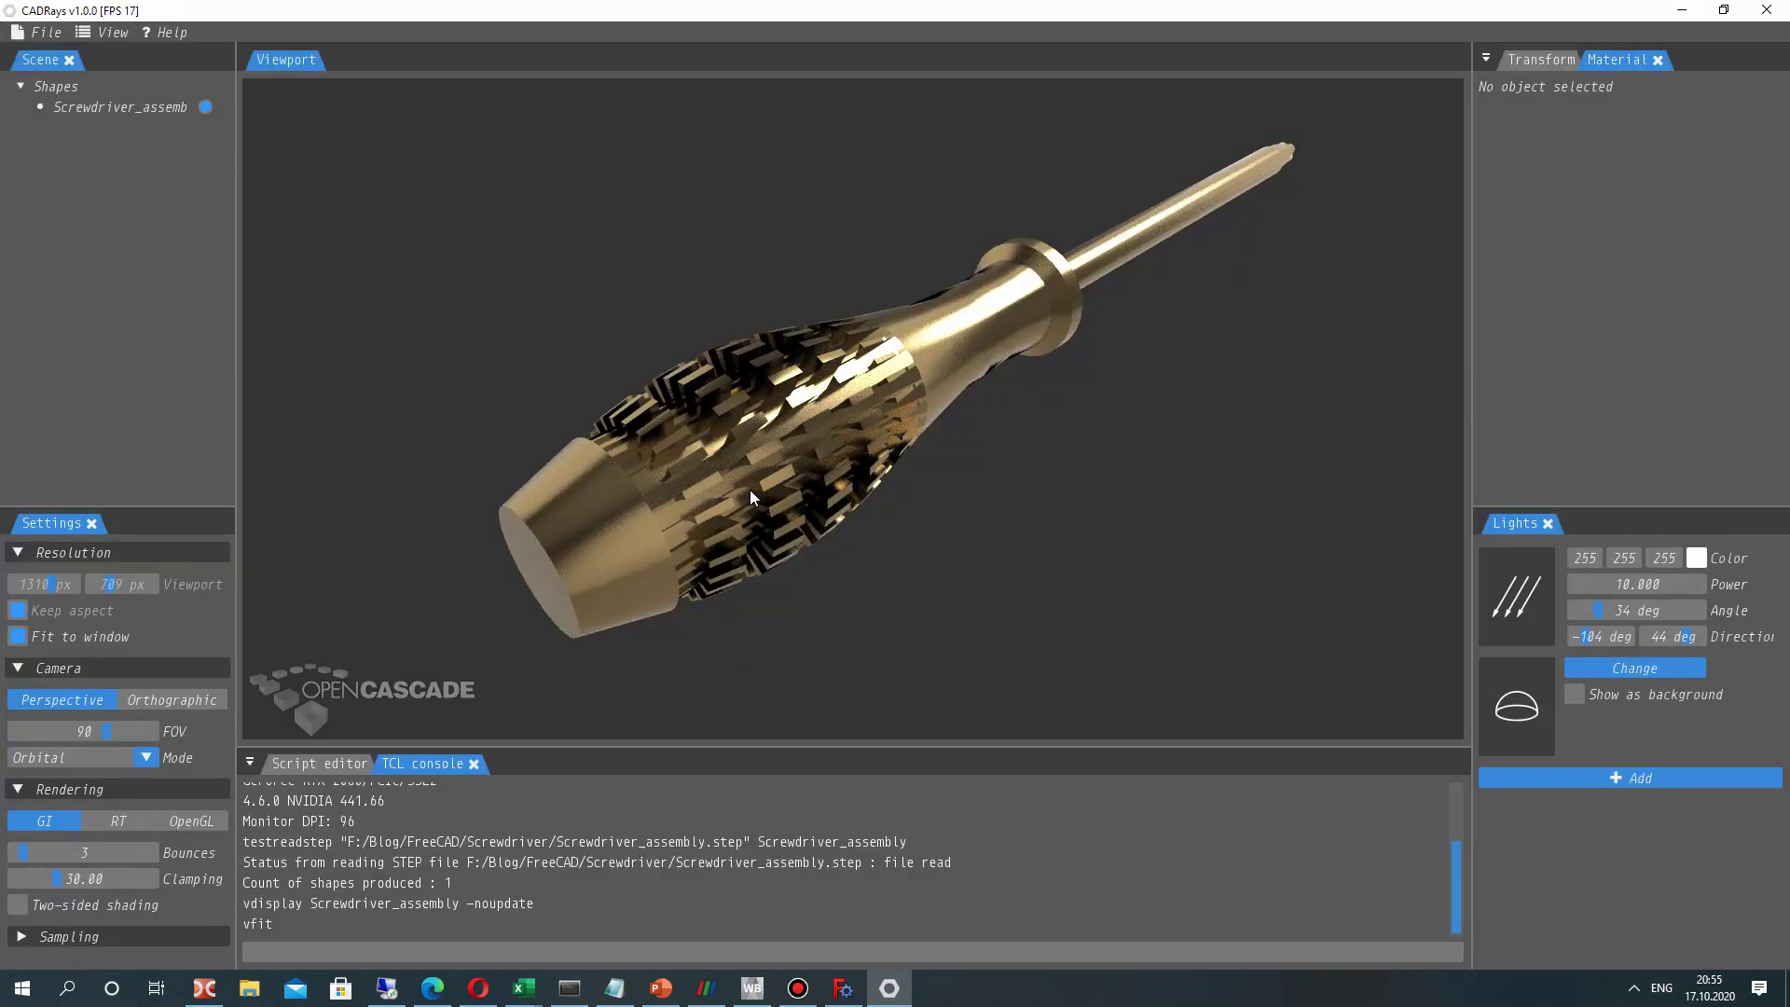
# - Explode the screwdriver assembly and give the bit the Chrome material
pyautogui.moveTo(752, 489); pyautogui.dragTo(695, 435)
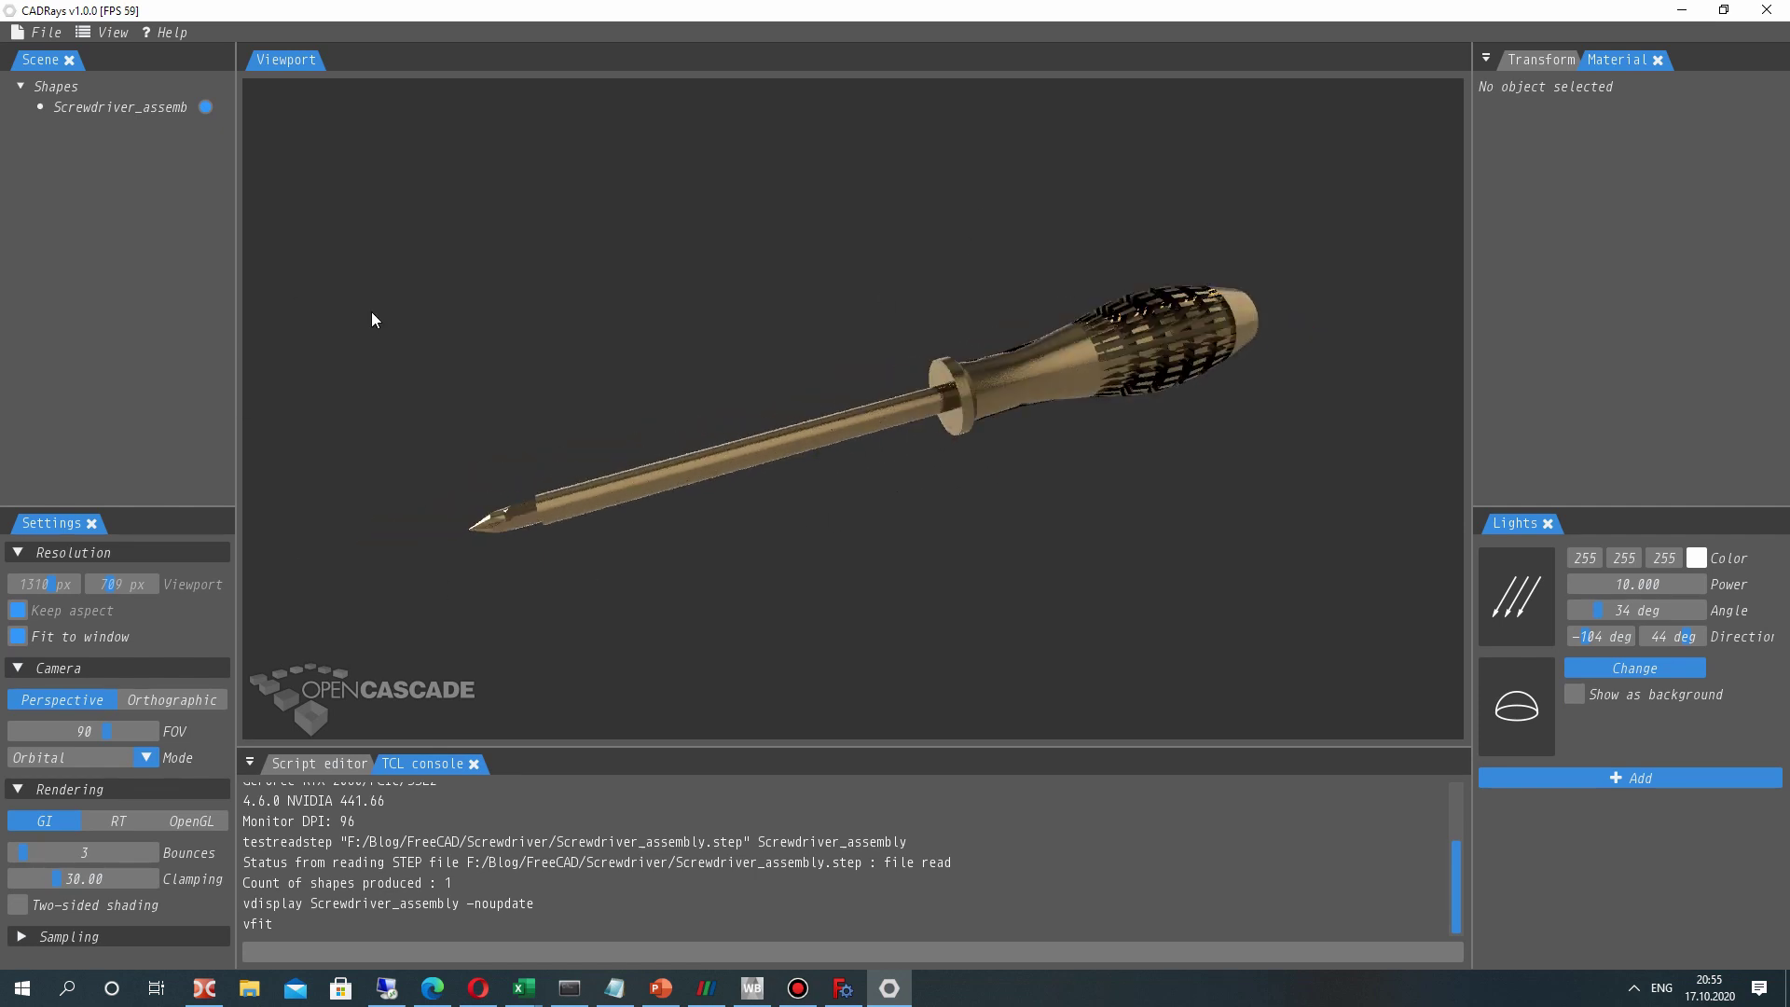
pyautogui.rightClick(114, 110)
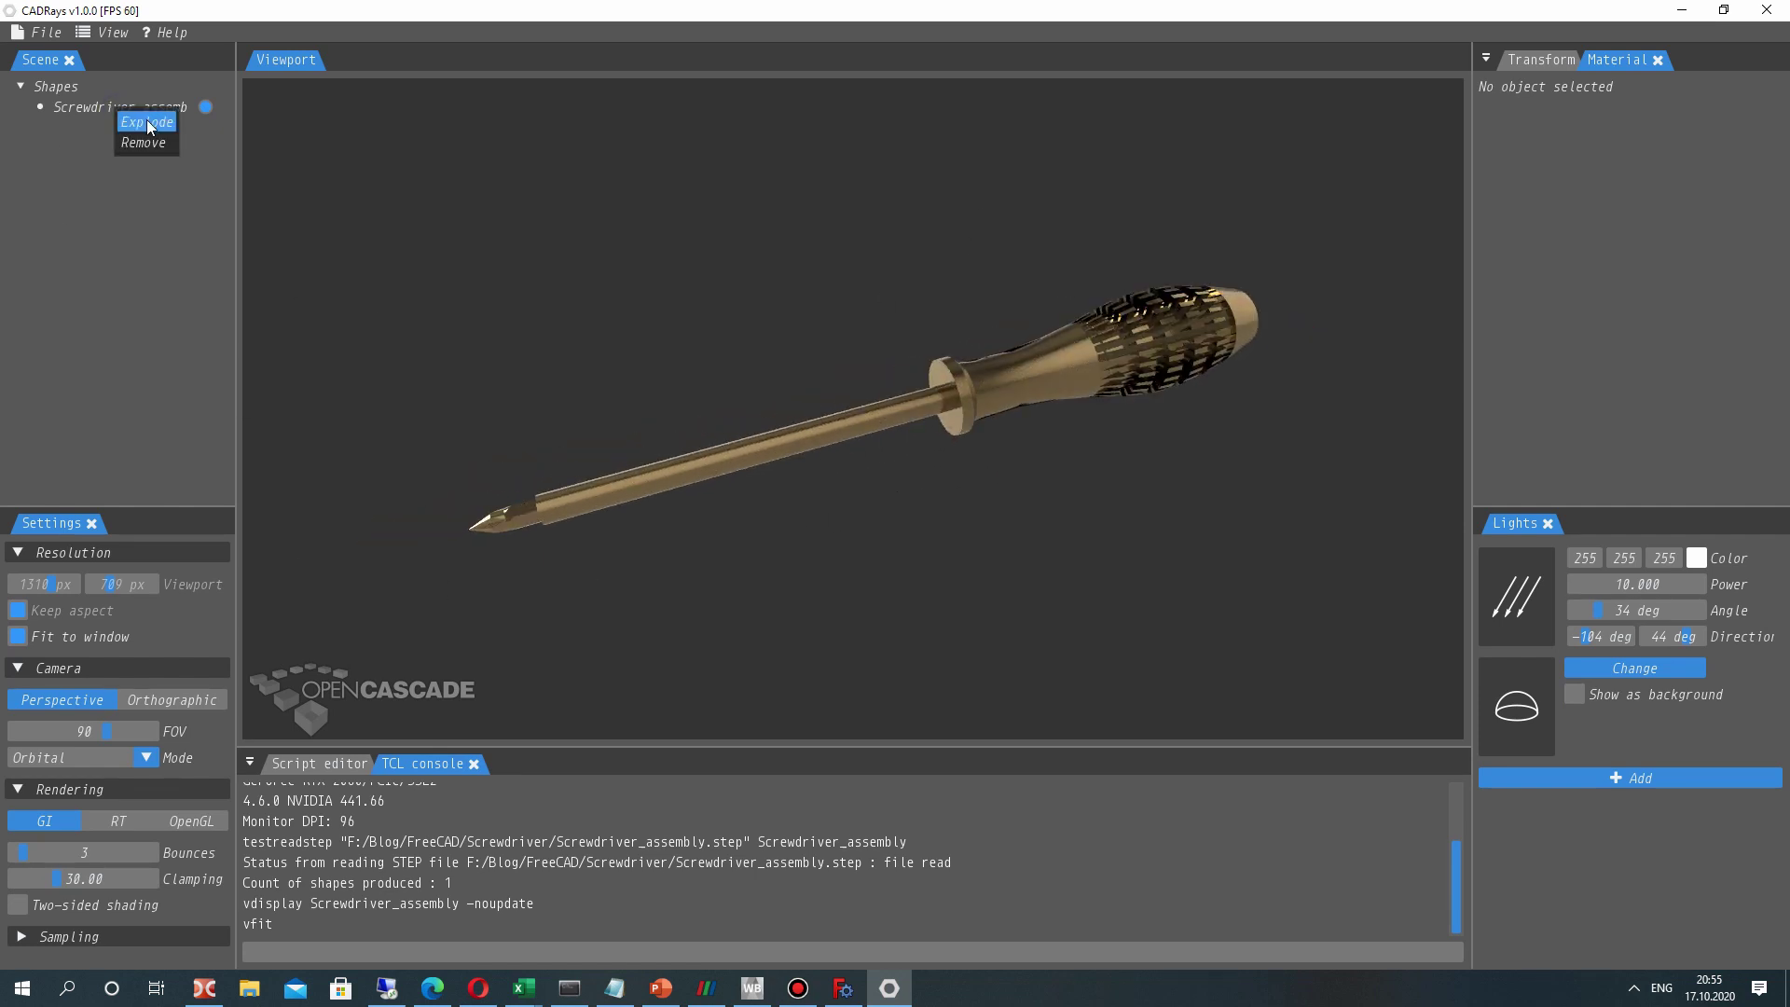
pyautogui.click(149, 125)
pyautogui.click(142, 131)
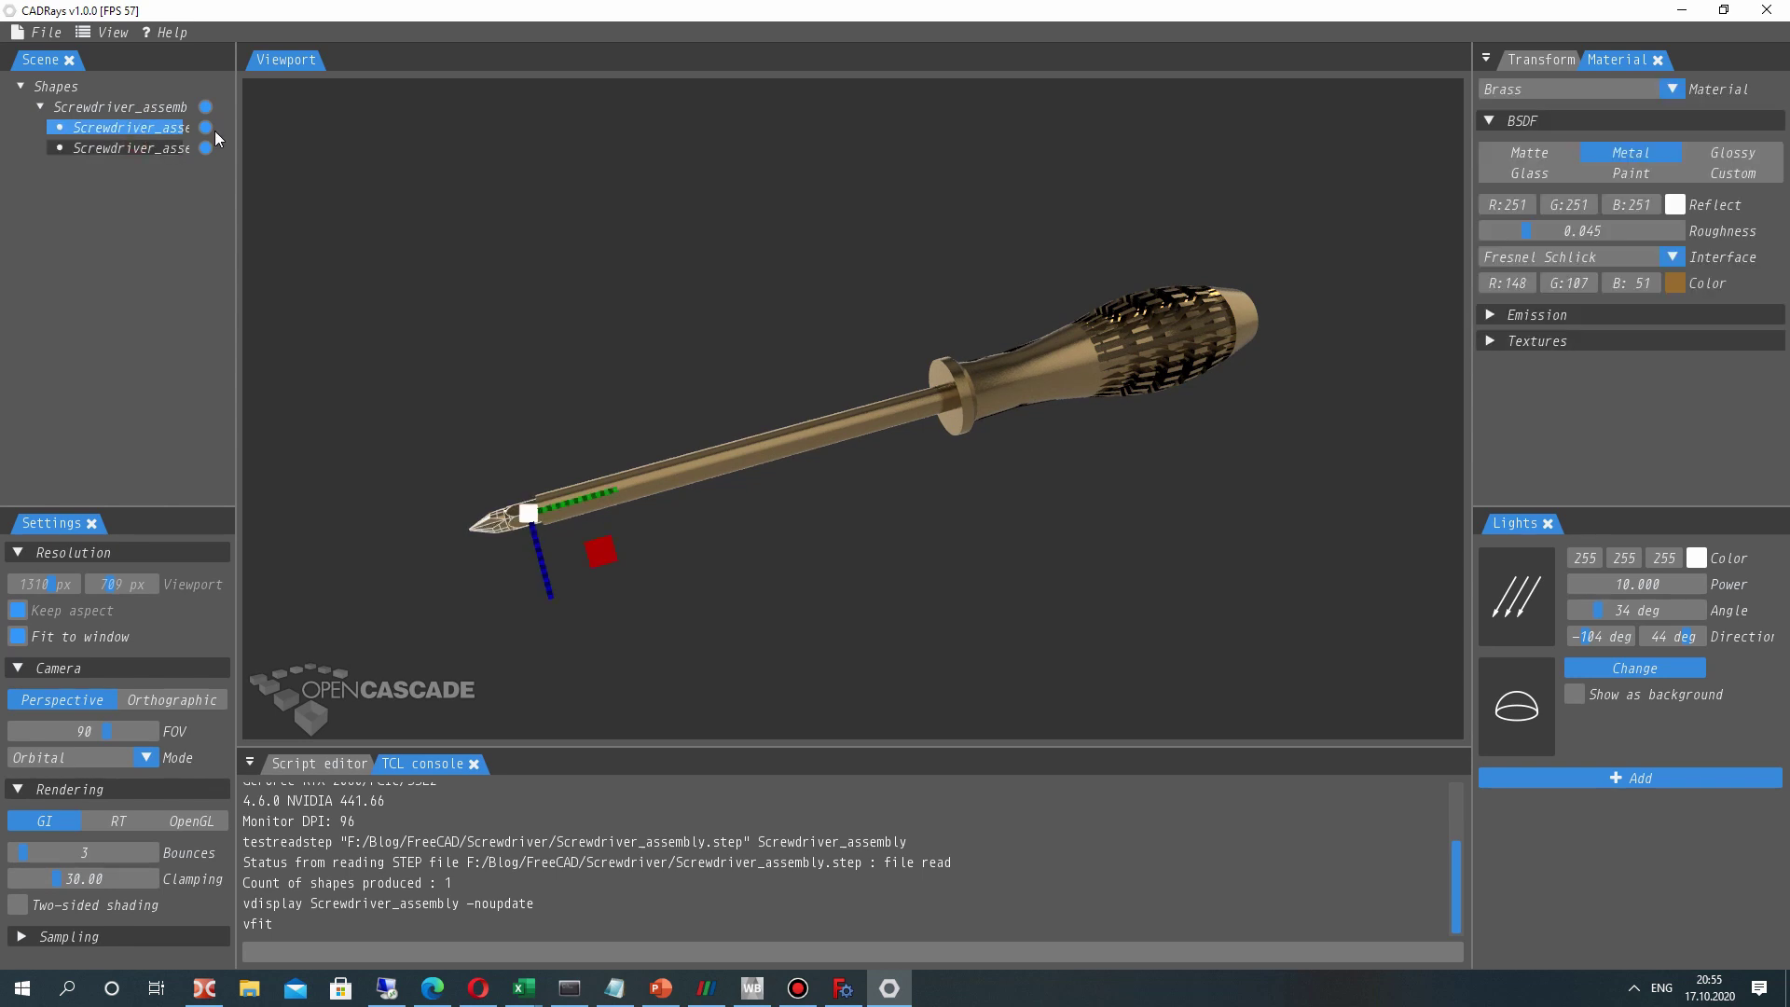
pyautogui.click(1581, 88)
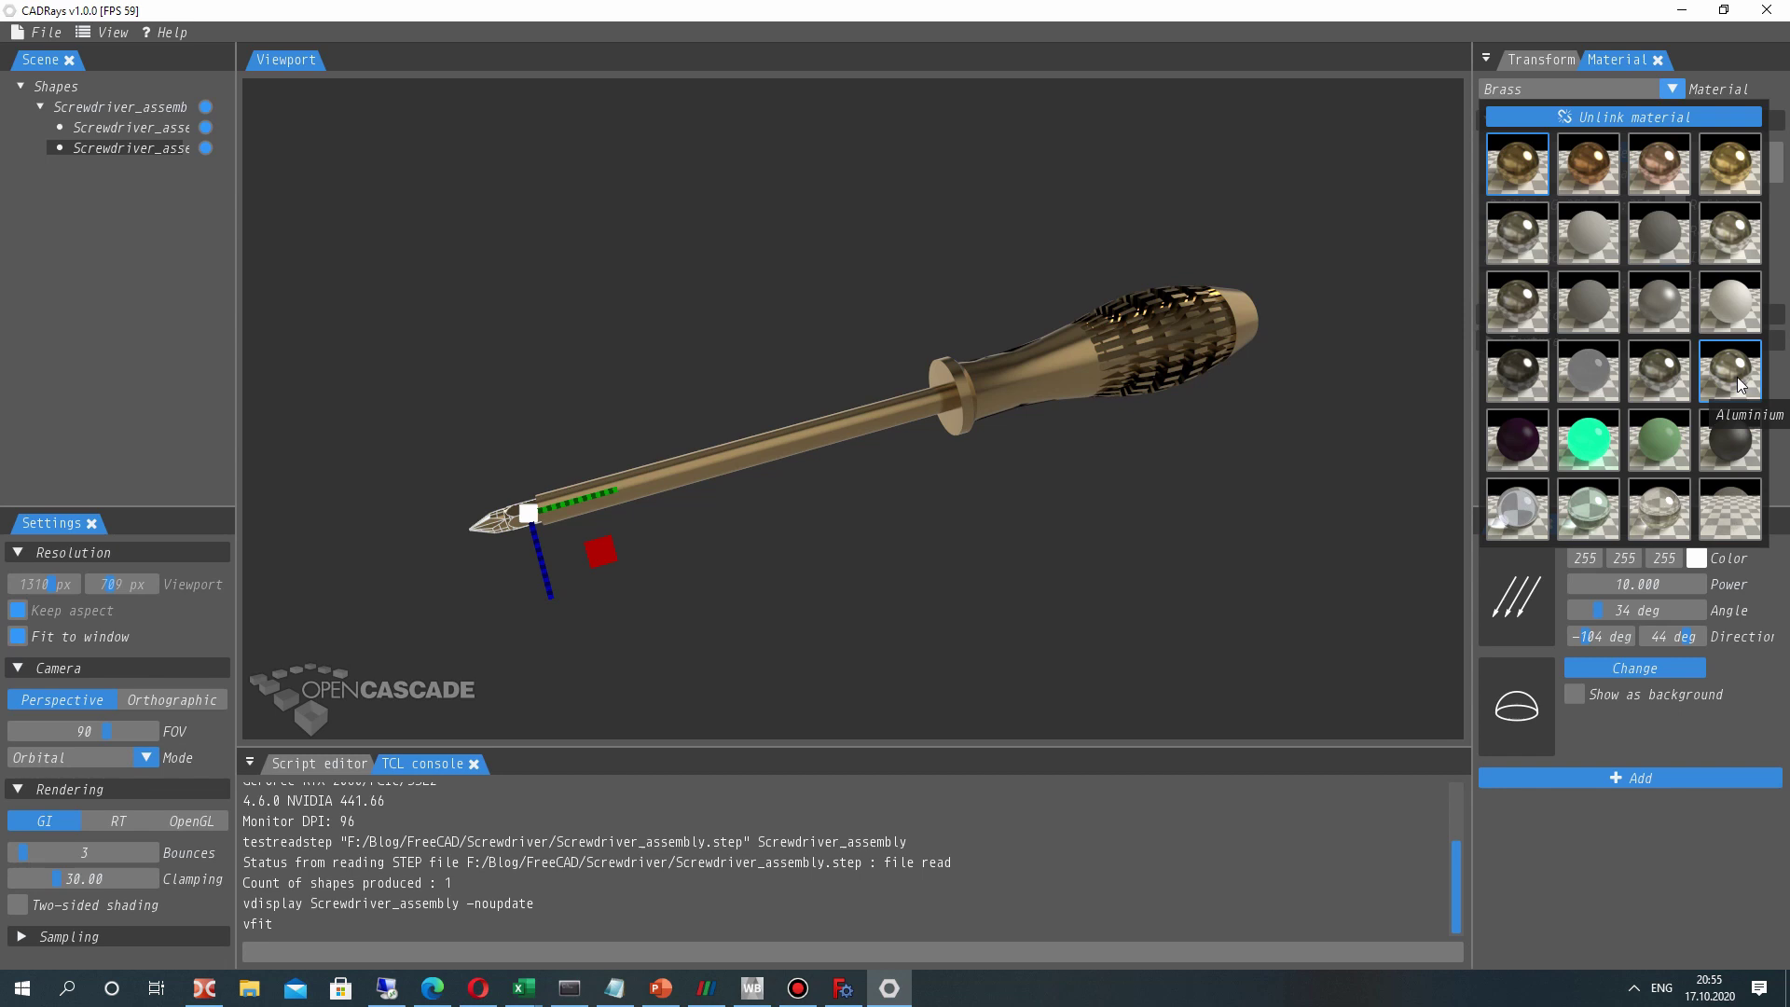
pyautogui.click(1668, 368)
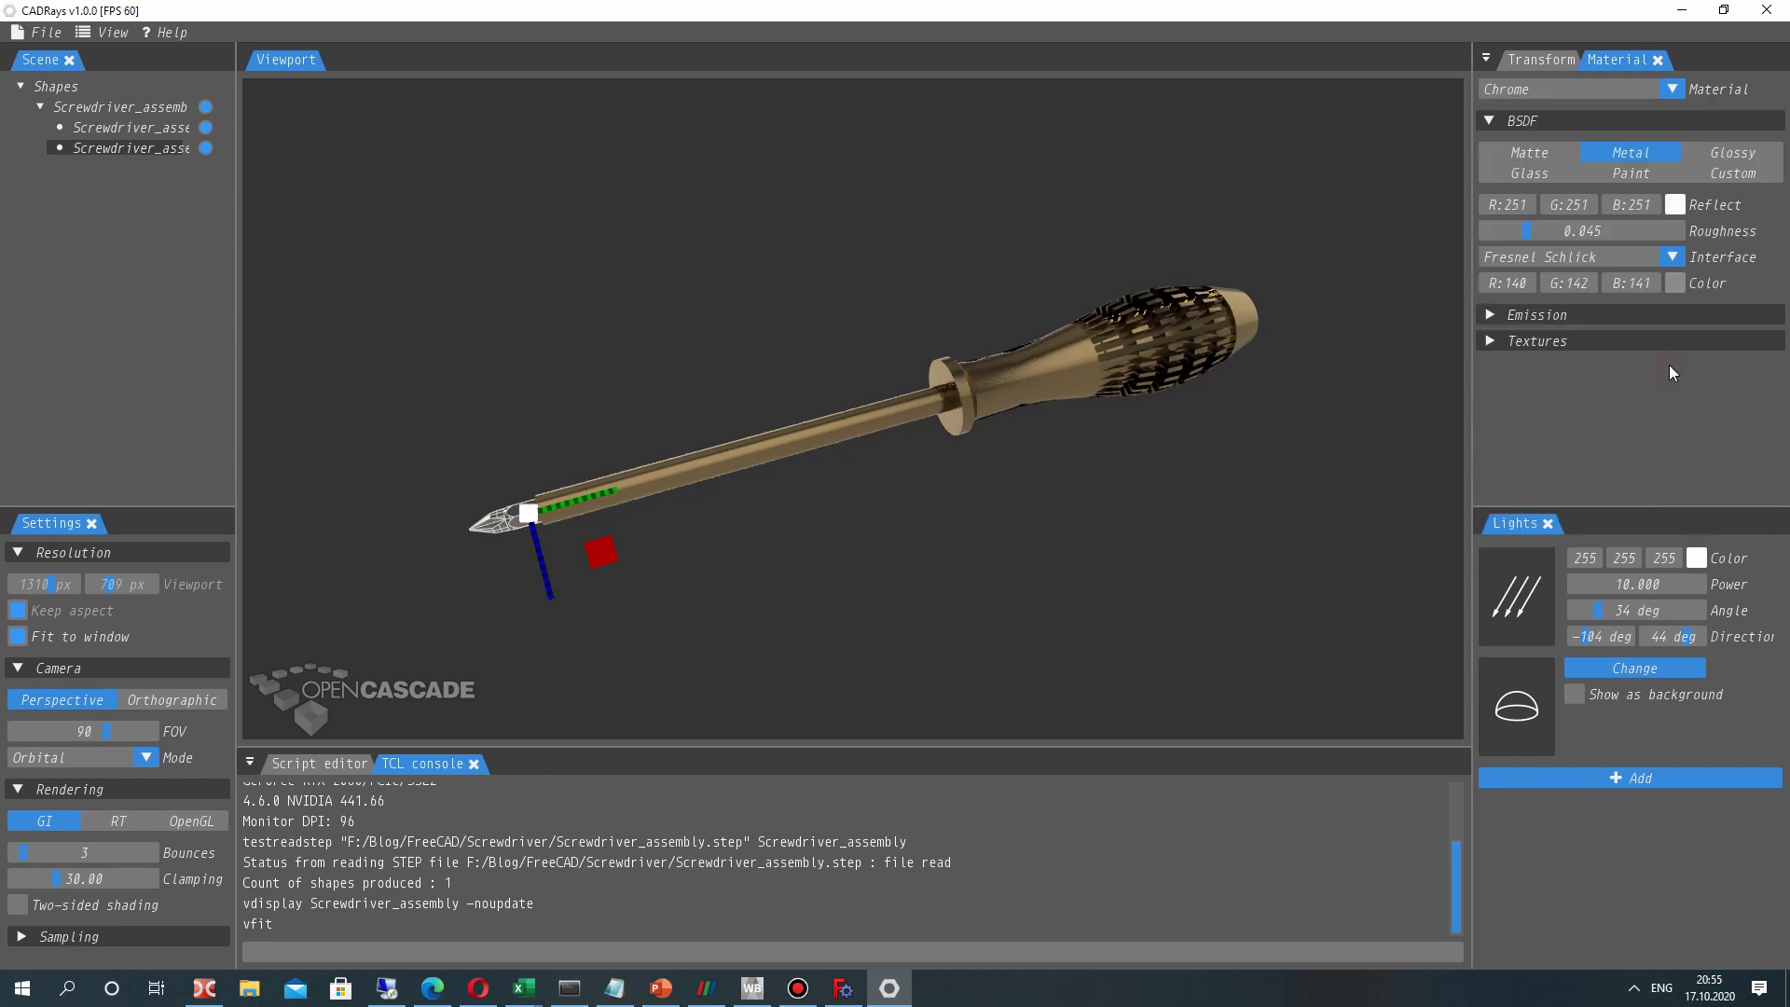
# - Give the handle-and-shaft body the black Charcoal material
pyautogui.click(870, 582)
pyautogui.click(793, 444)
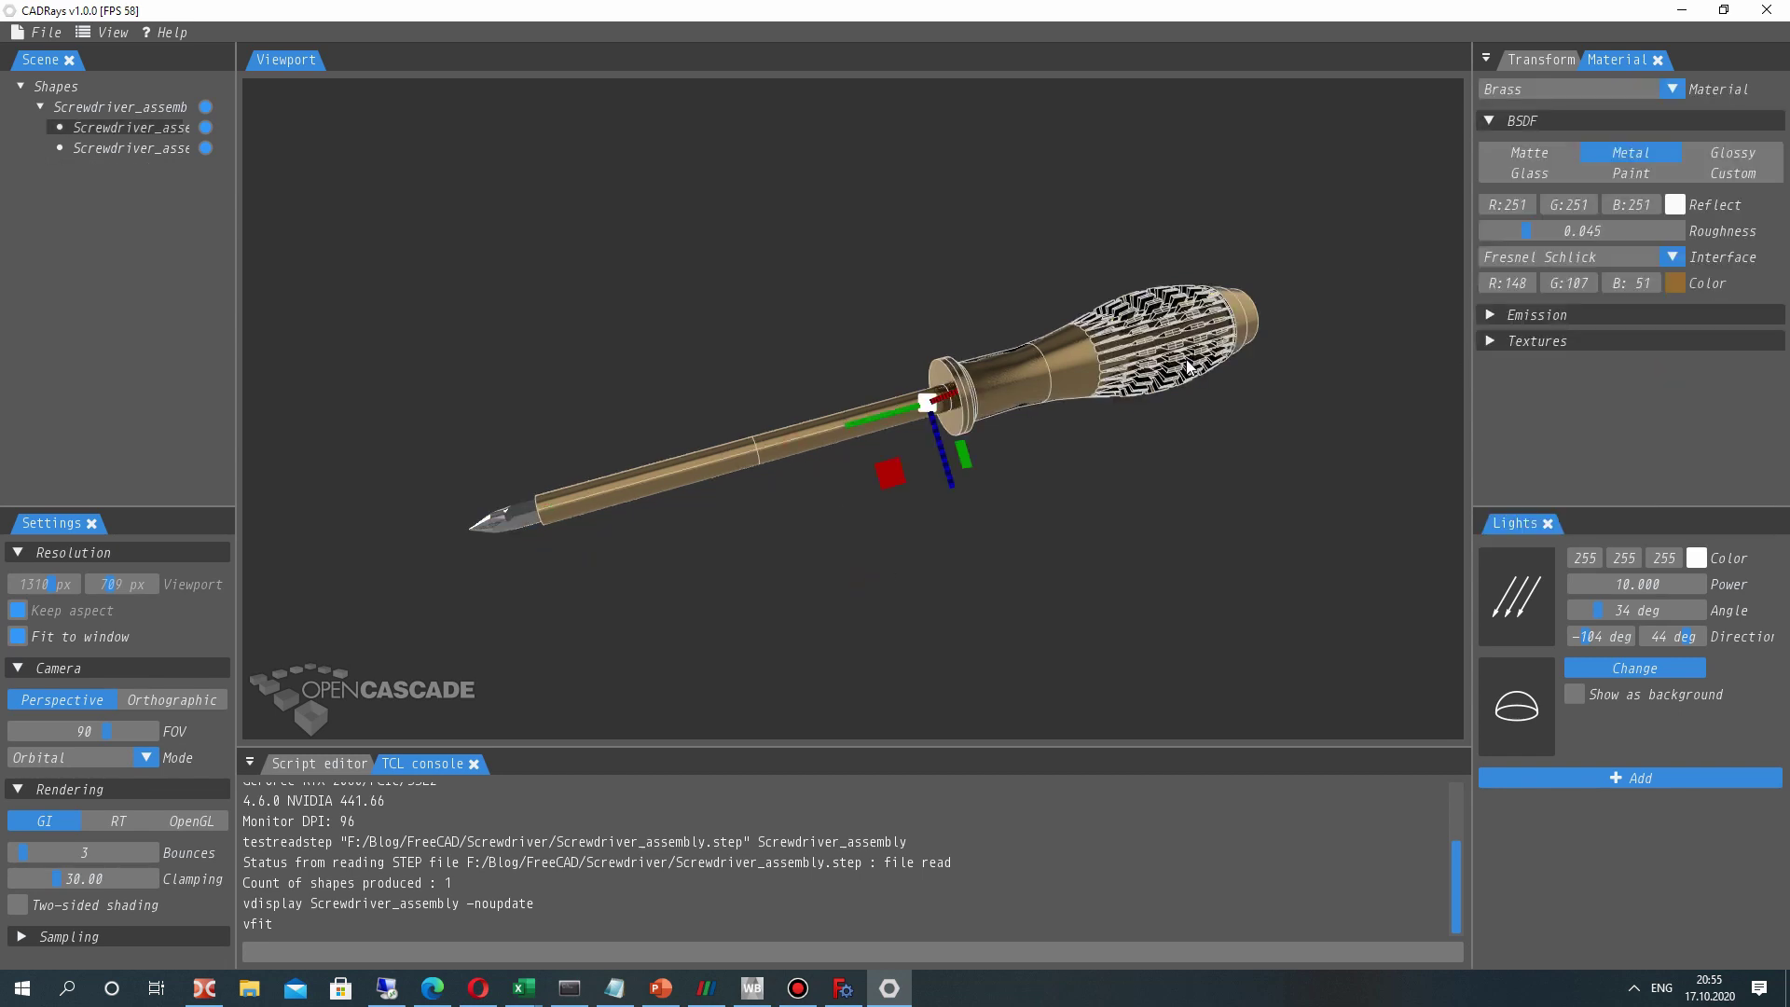
pyautogui.click(1546, 88)
pyautogui.click(1726, 435)
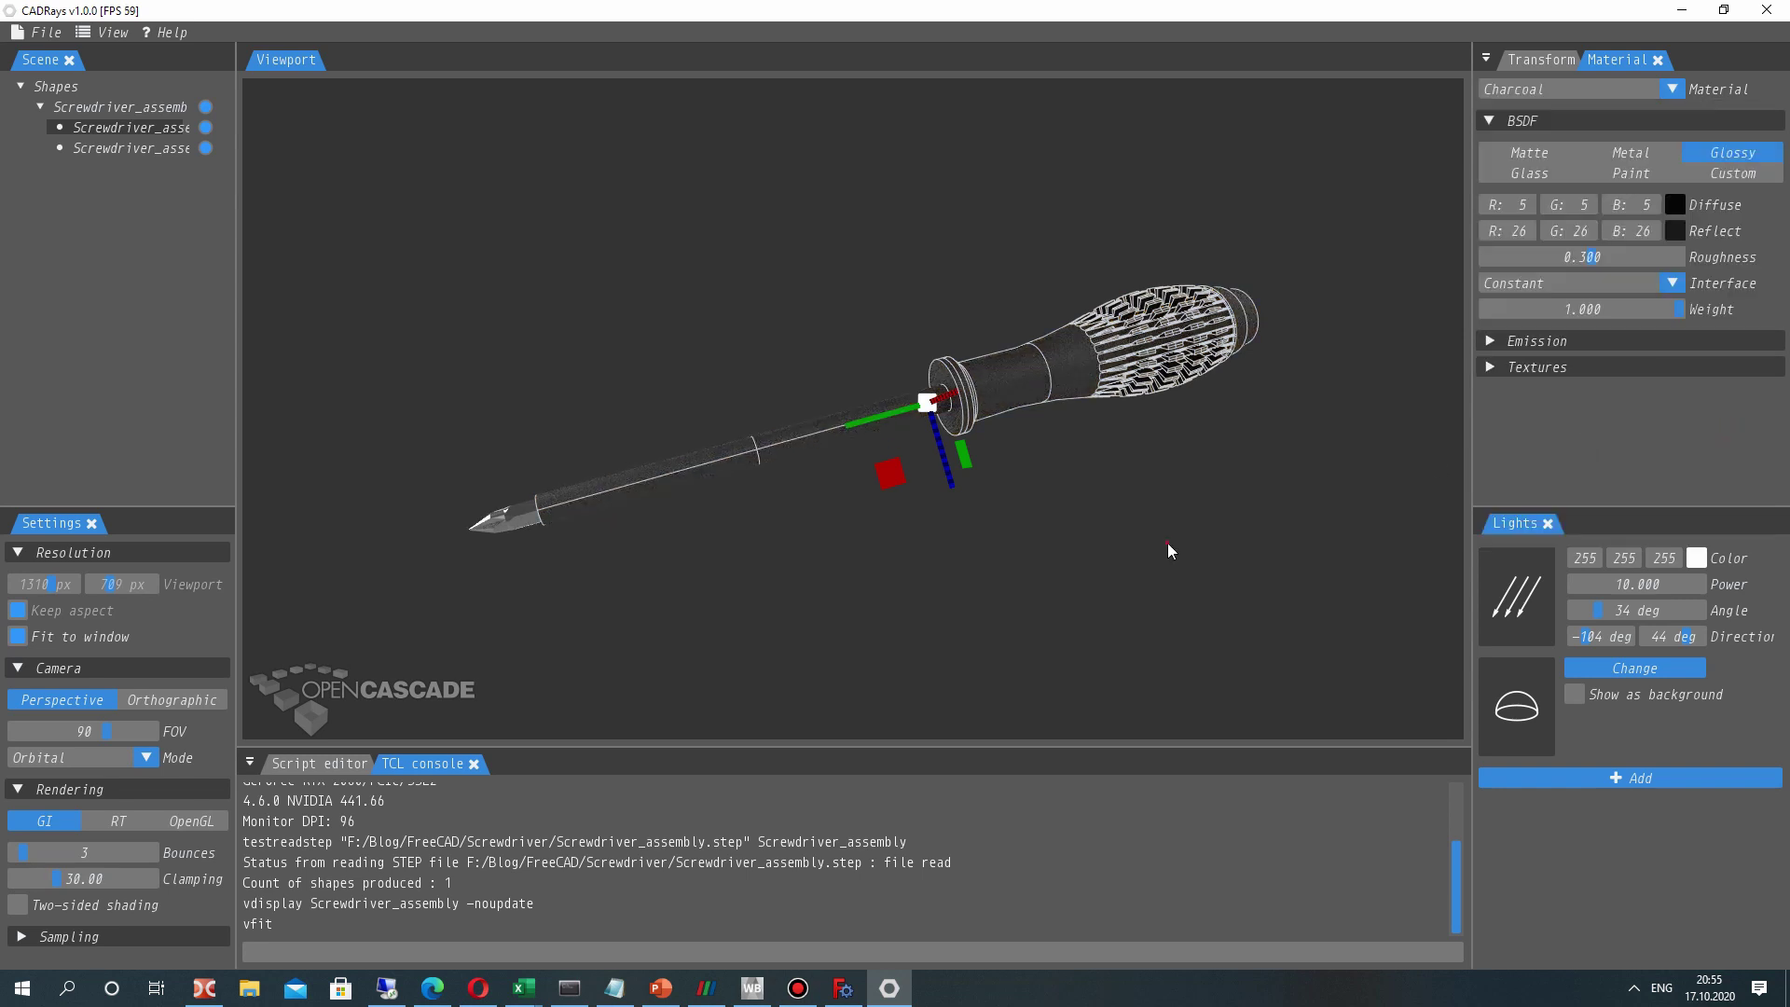
pyautogui.click(1015, 518)
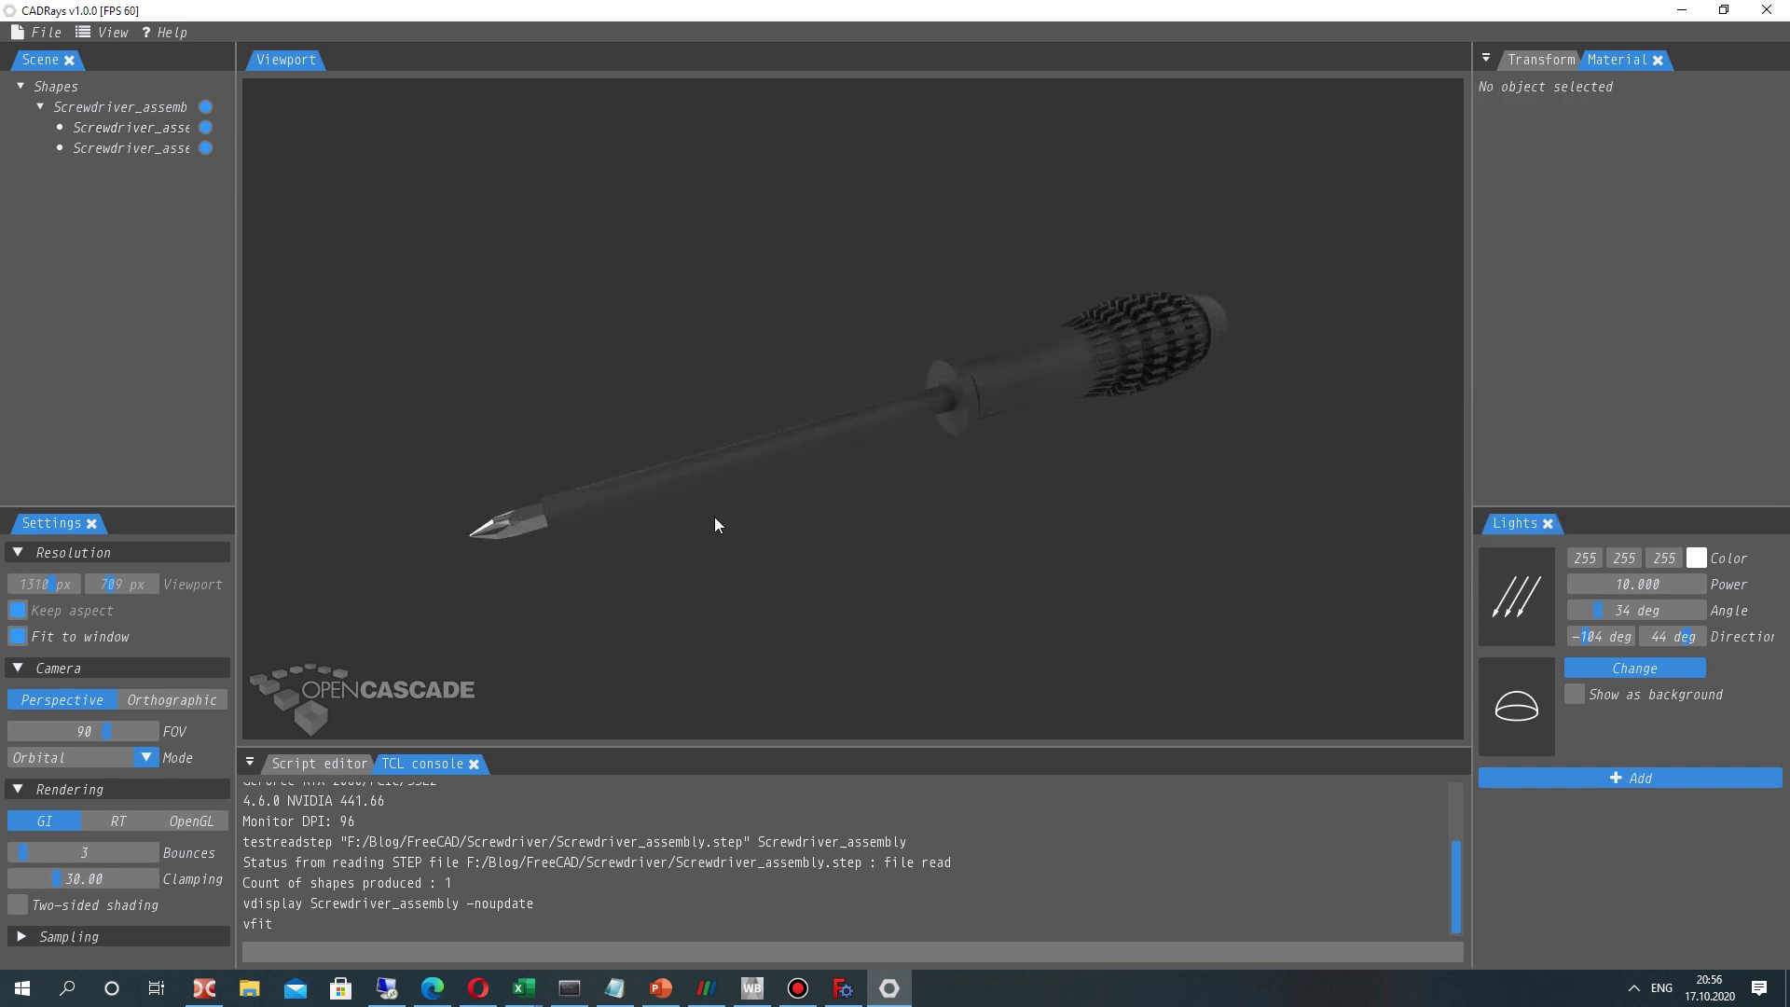
pyautogui.moveTo(714, 516); pyautogui.dragTo(658, 518)
# - Explode the black body and its sub-part into separate smaller shapes
pyautogui.click(725, 462)
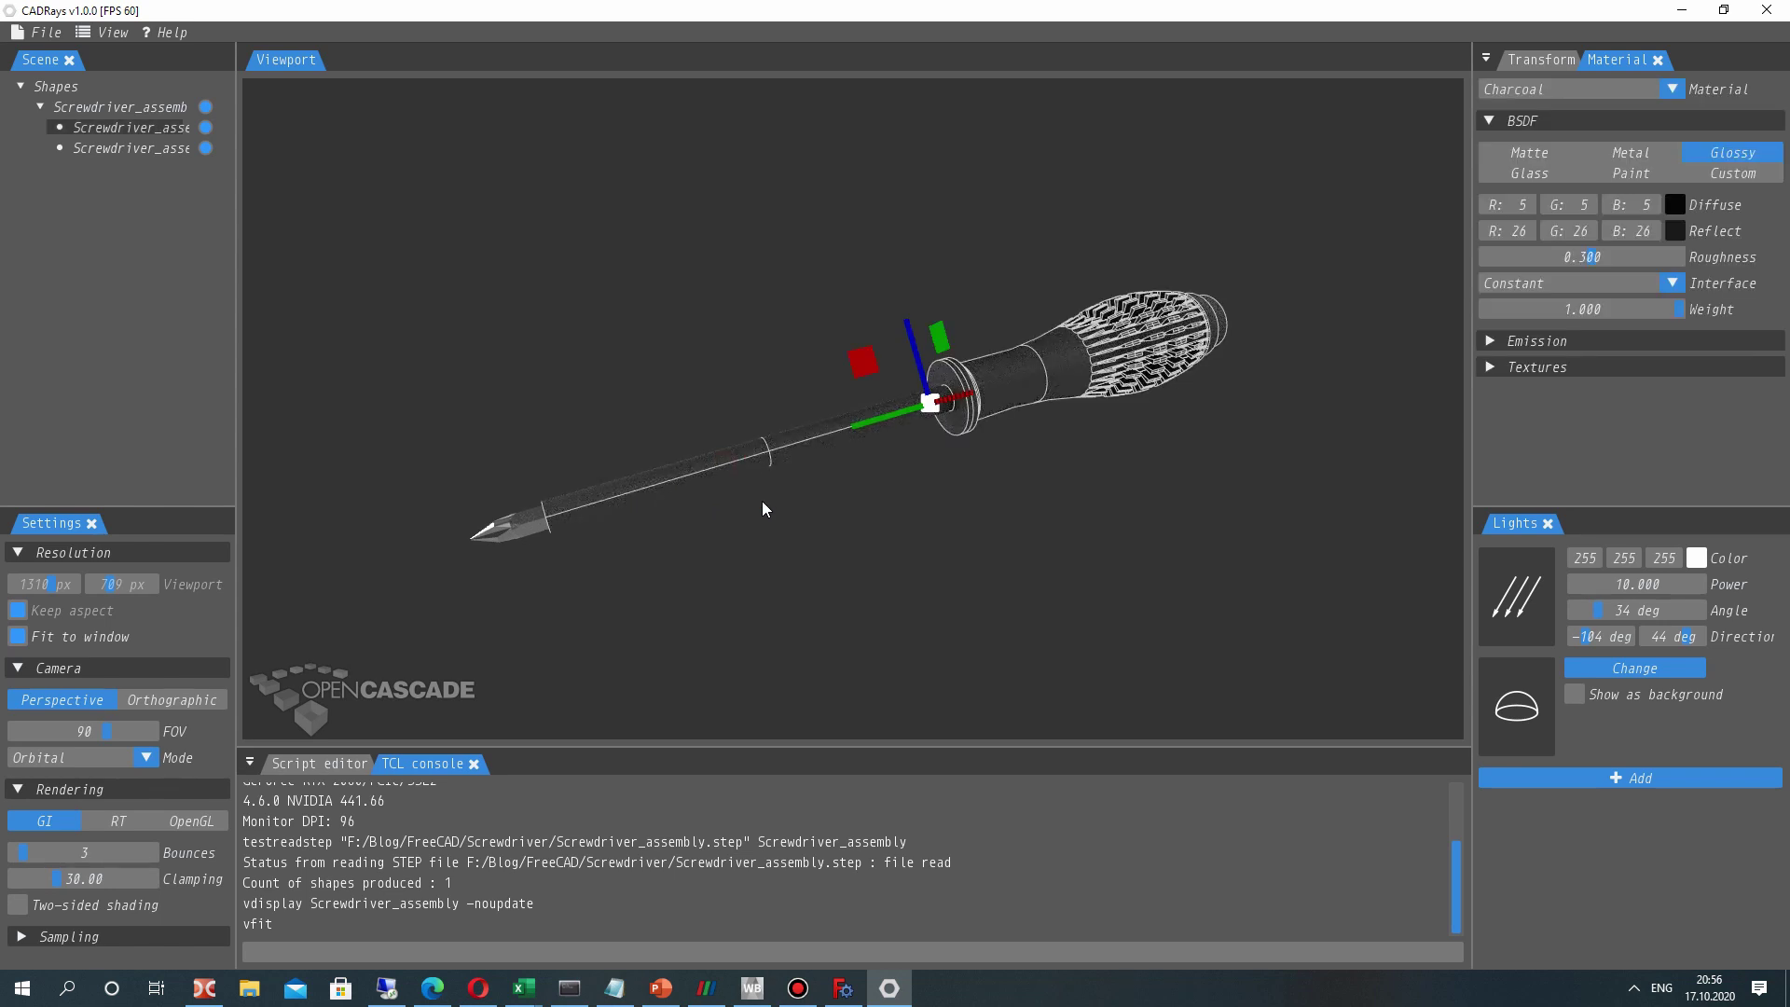
pyautogui.rightClick(140, 128)
pyautogui.click(173, 140)
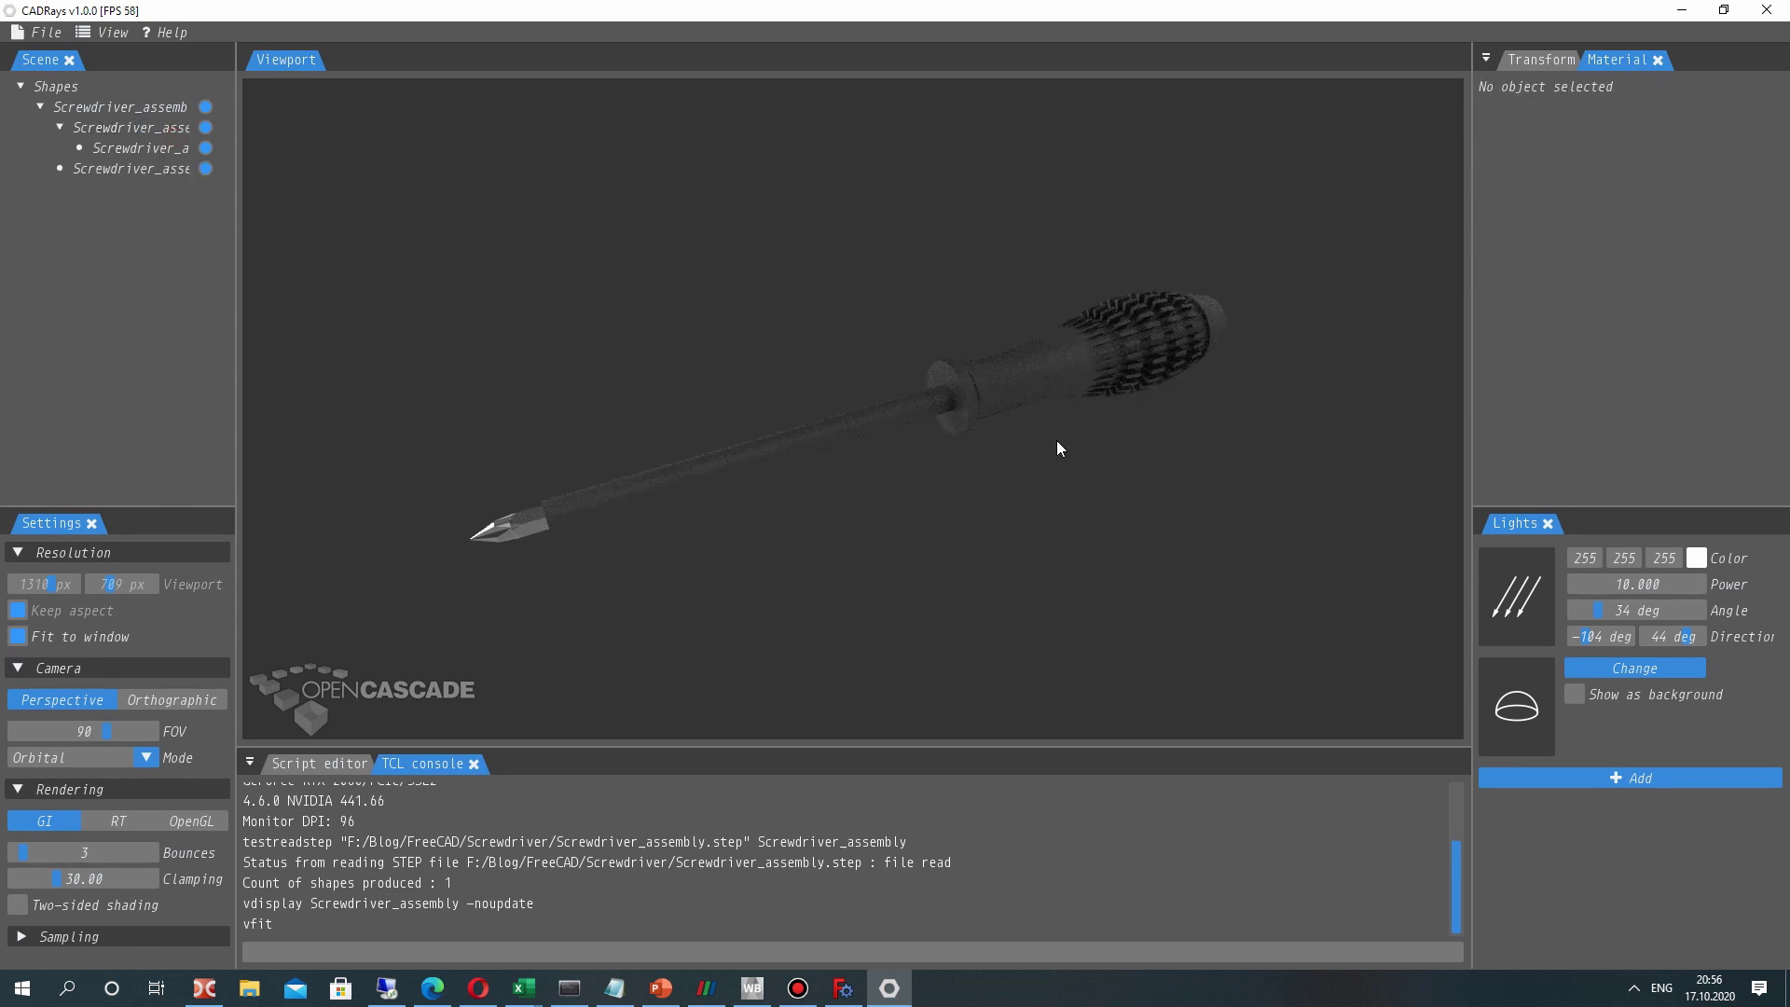
pyautogui.click(844, 428)
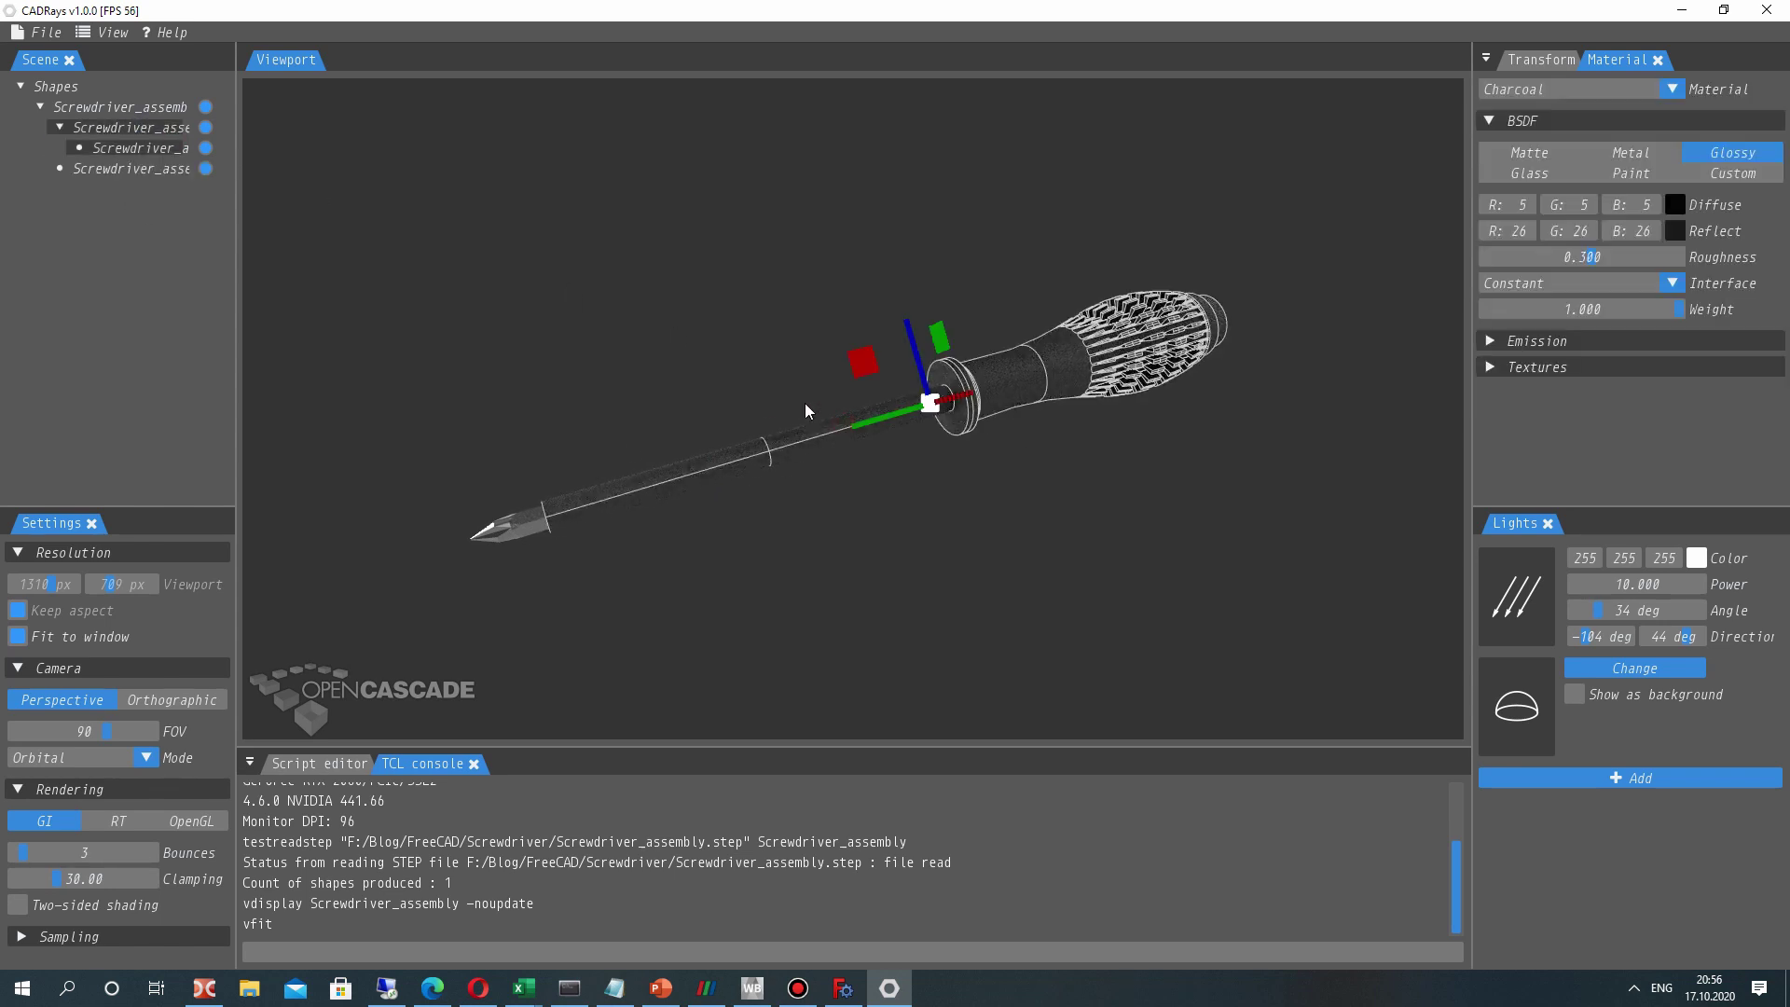
pyautogui.rightClick(137, 145)
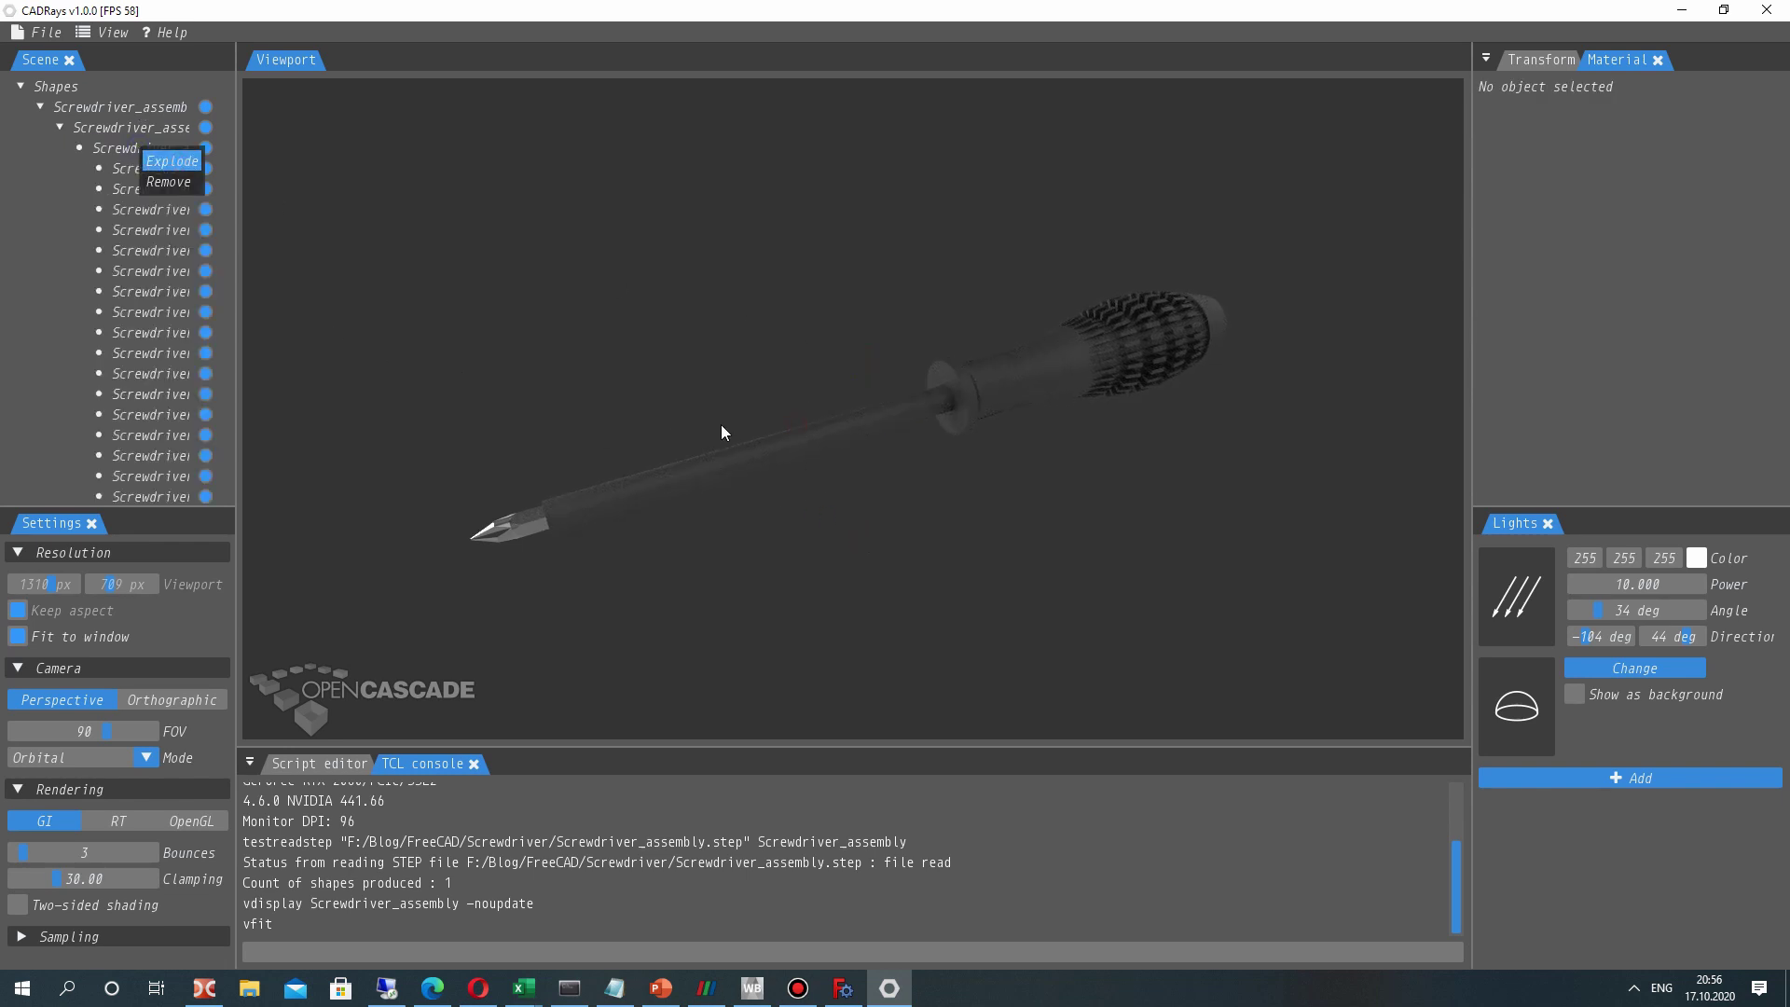
pyautogui.click(130, 151)
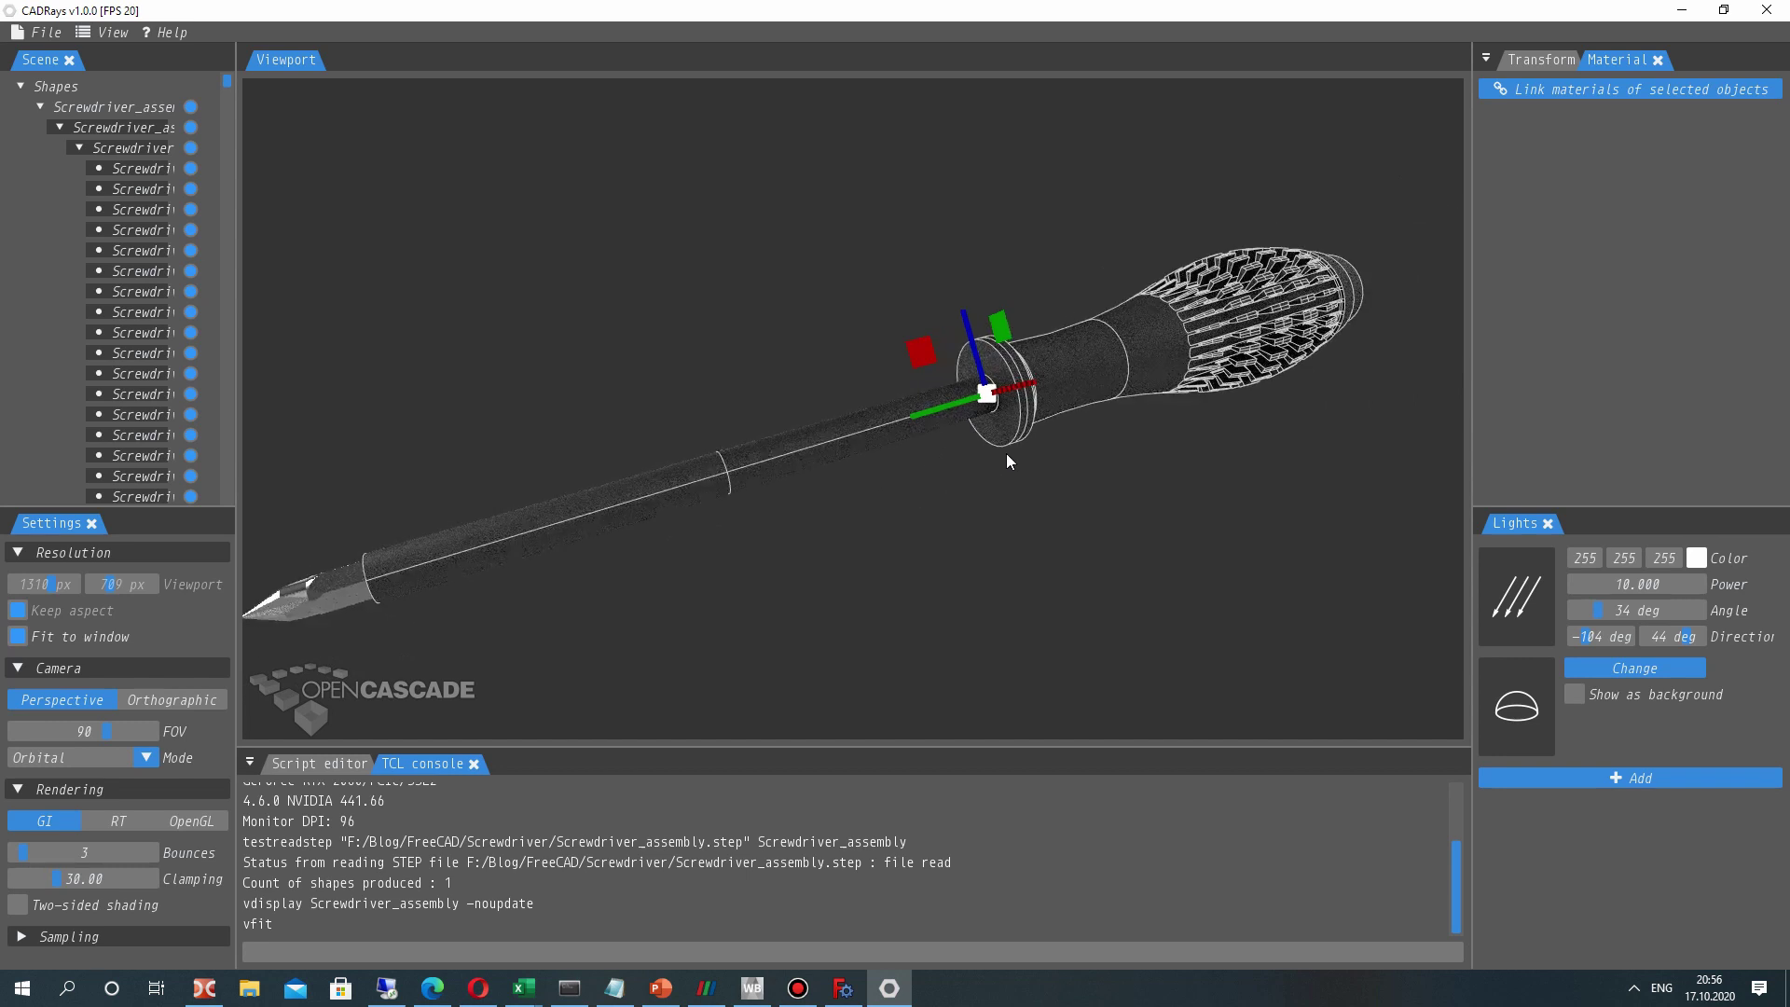
pyautogui.click(1005, 453)
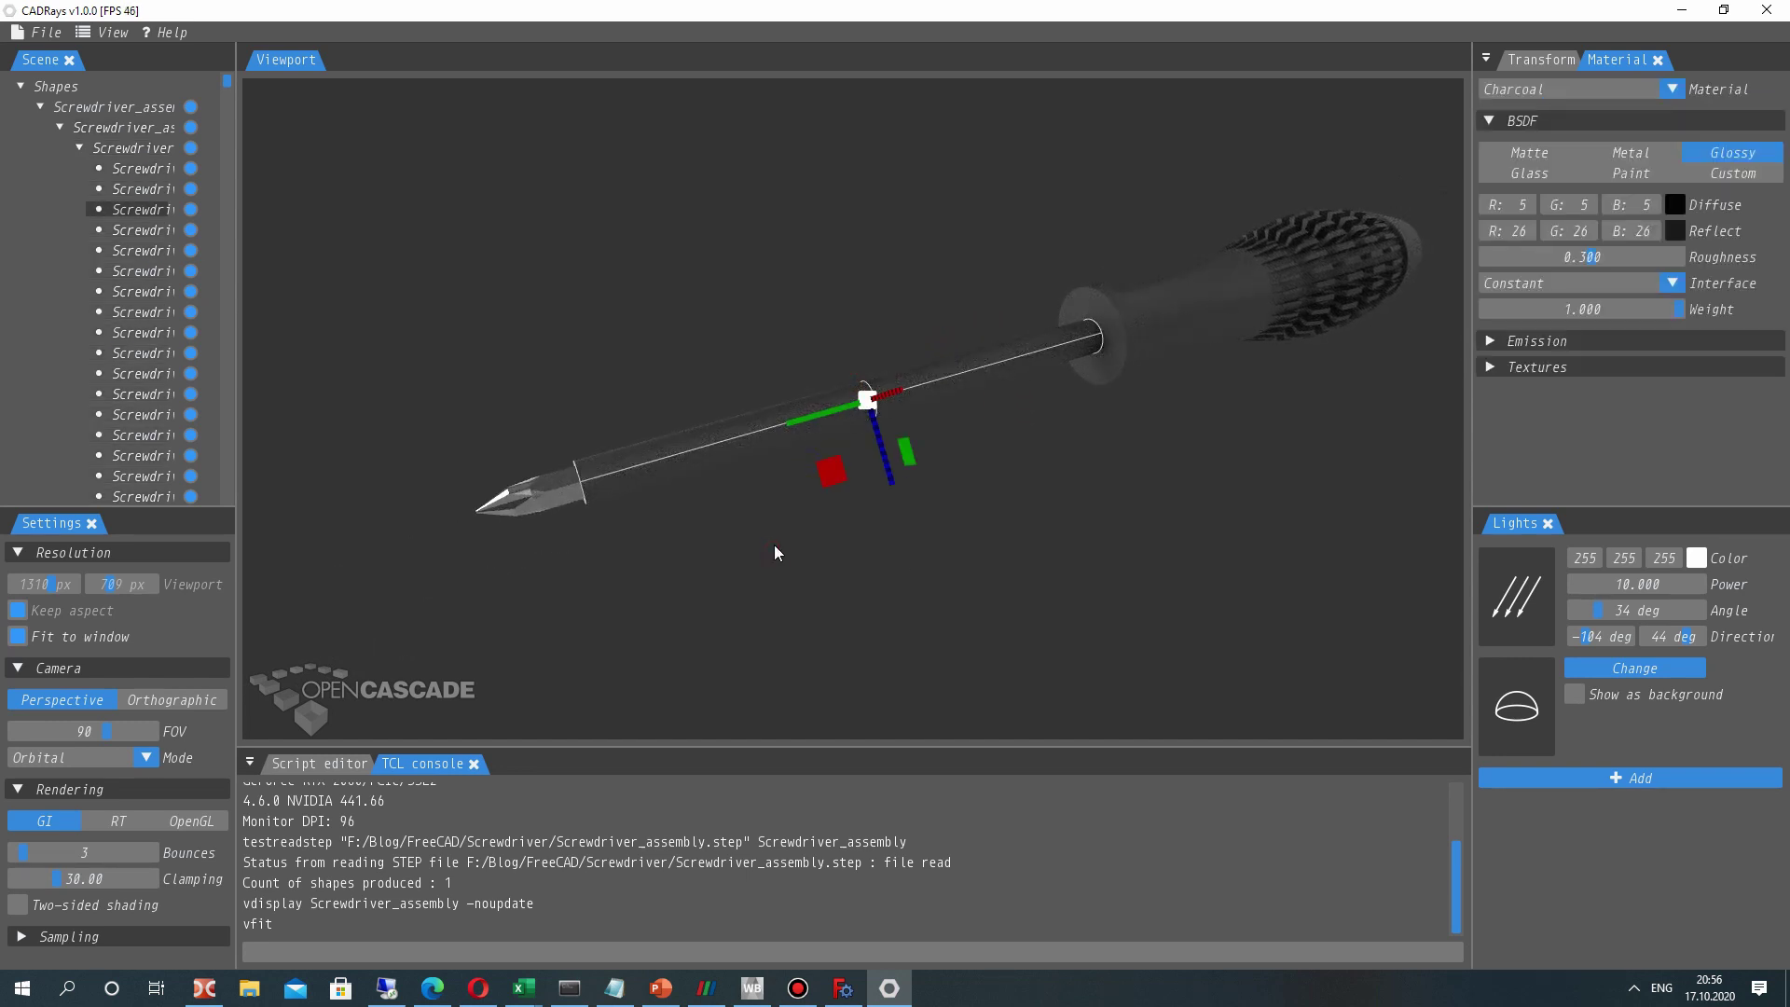
# - Link the materials of the shaft and the hex part
pyautogui.click(719, 330)
pyautogui.click(734, 431)
pyautogui.moveTo(694, 494)
pyautogui.mouseDown()
pyautogui.moveTo(908, 496)
pyautogui.moveTo(707, 462)
pyautogui.mouseUp()
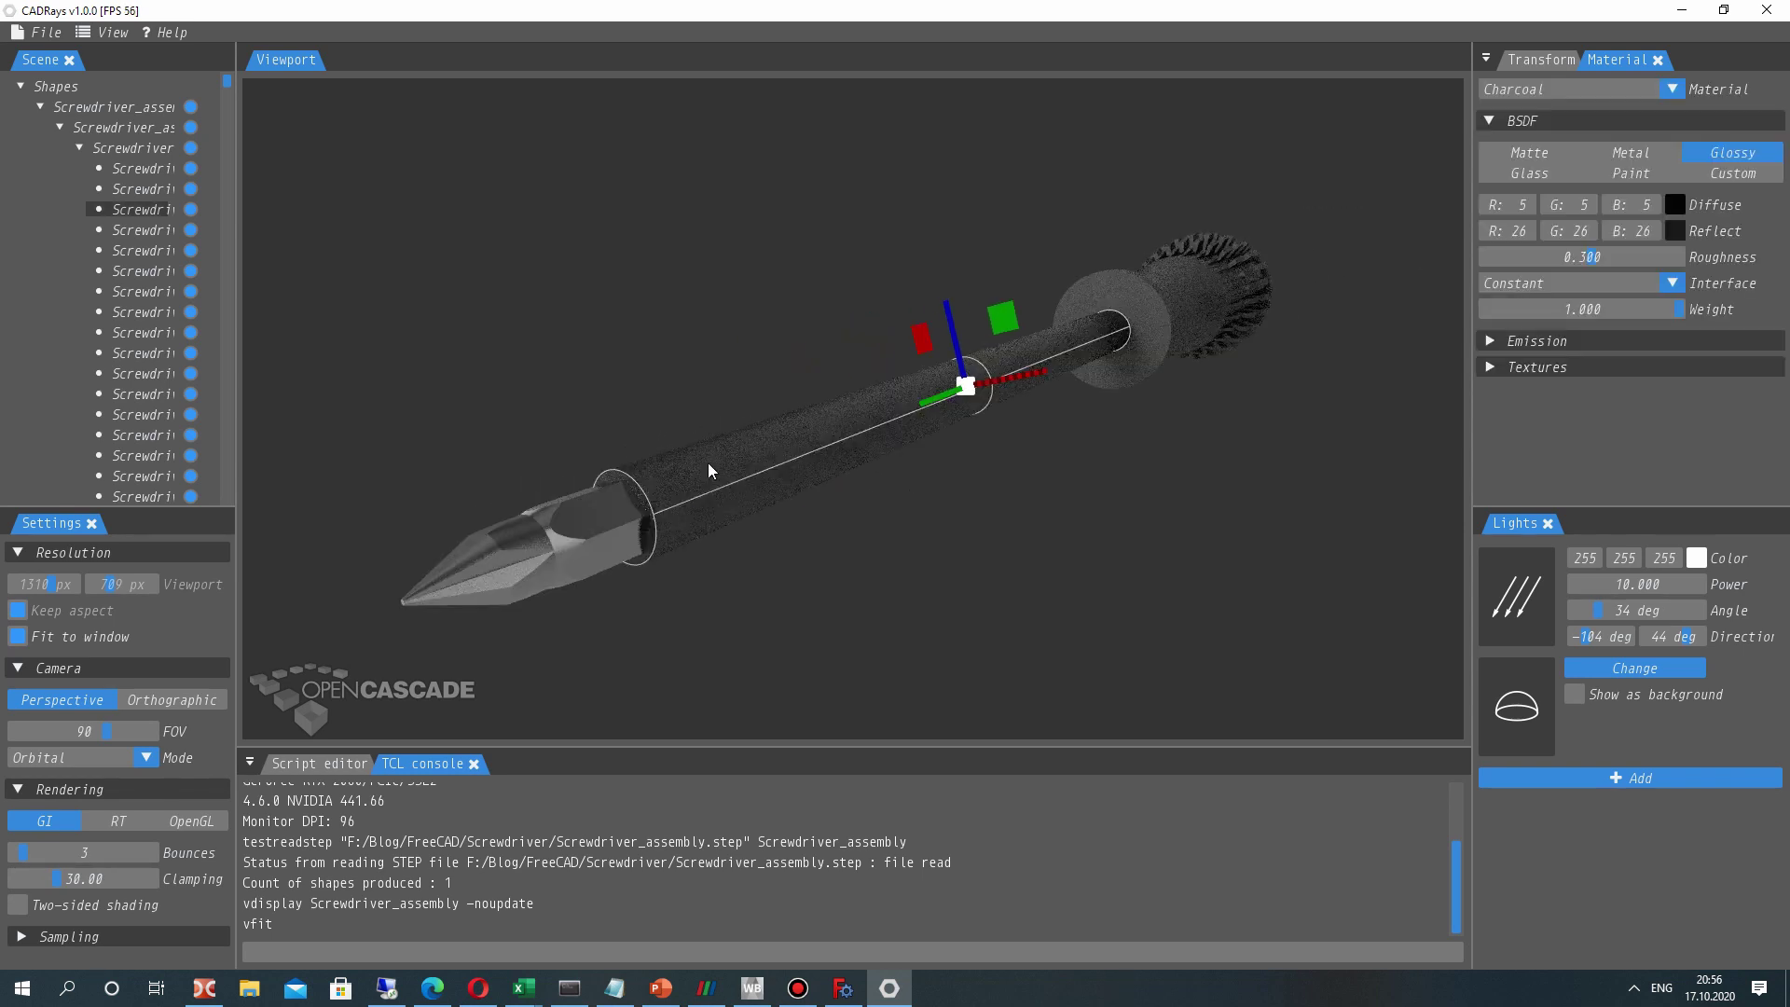
pyautogui.keyDown('shift'); pyautogui.click(630, 486); pyautogui.keyUp('shift')
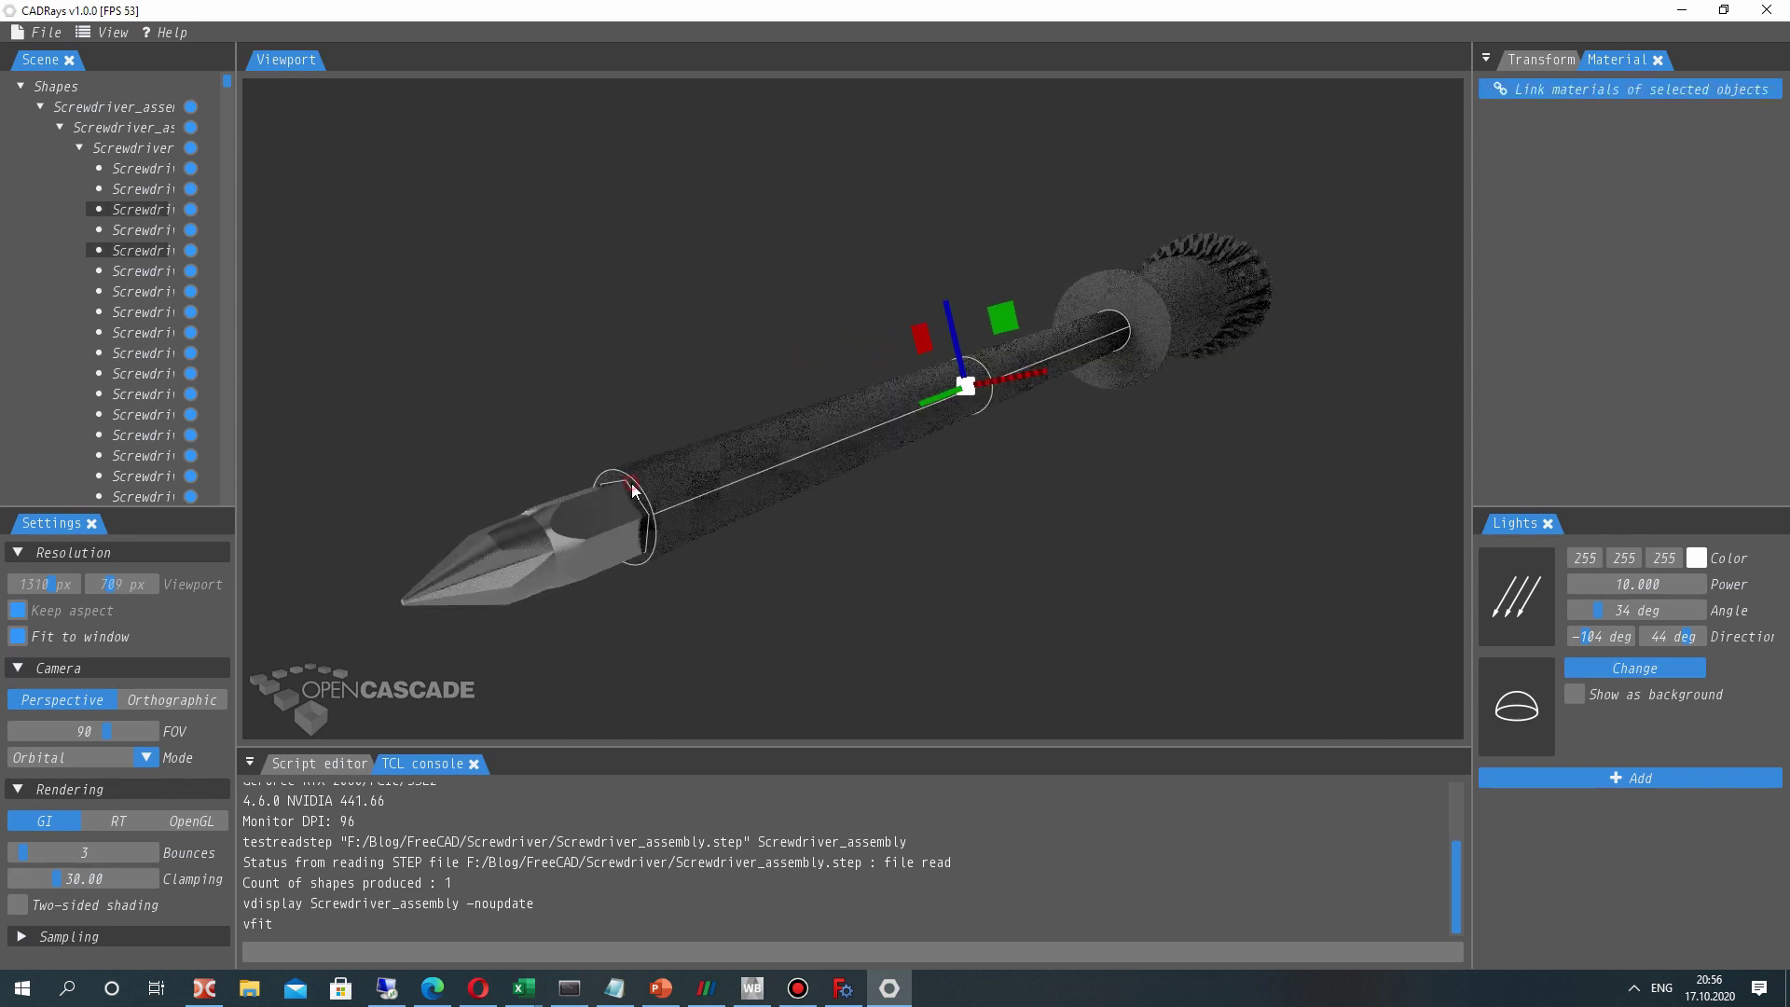
pyautogui.click(1565, 86)
pyautogui.click(1015, 539)
# - Apply the Chrome material to the shaft, leaving the handle Charcoal
pyautogui.click(832, 455)
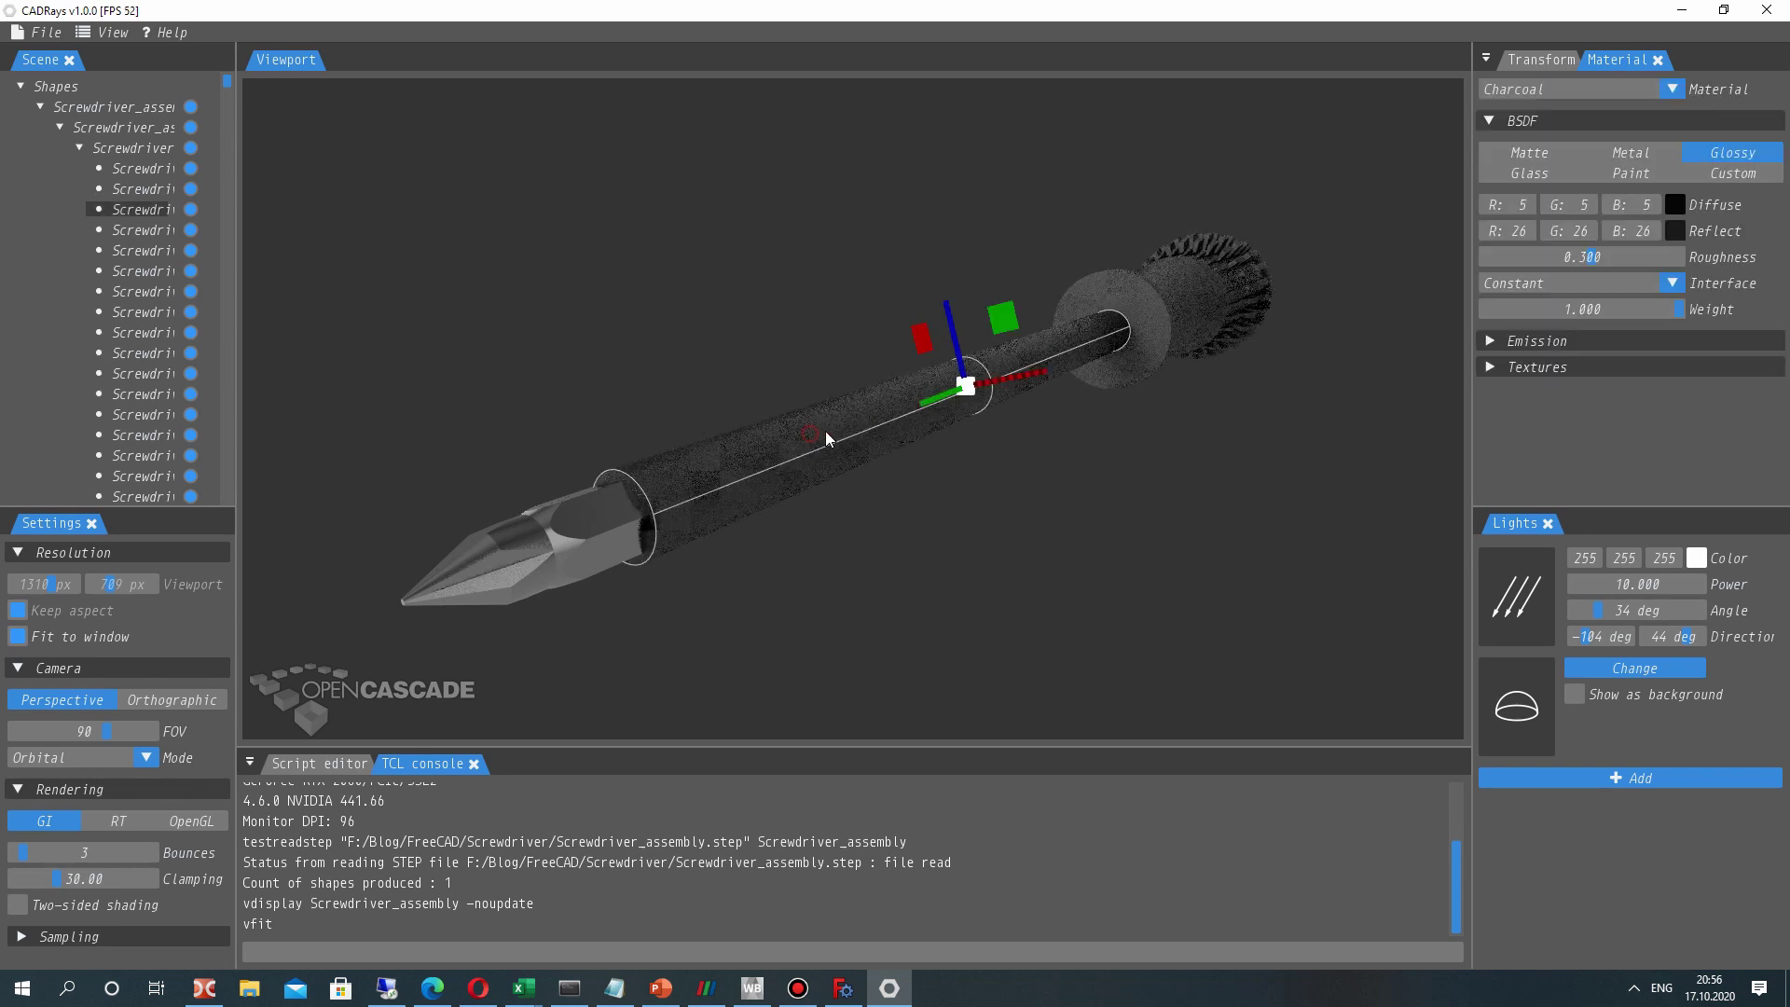
pyautogui.click(1595, 93)
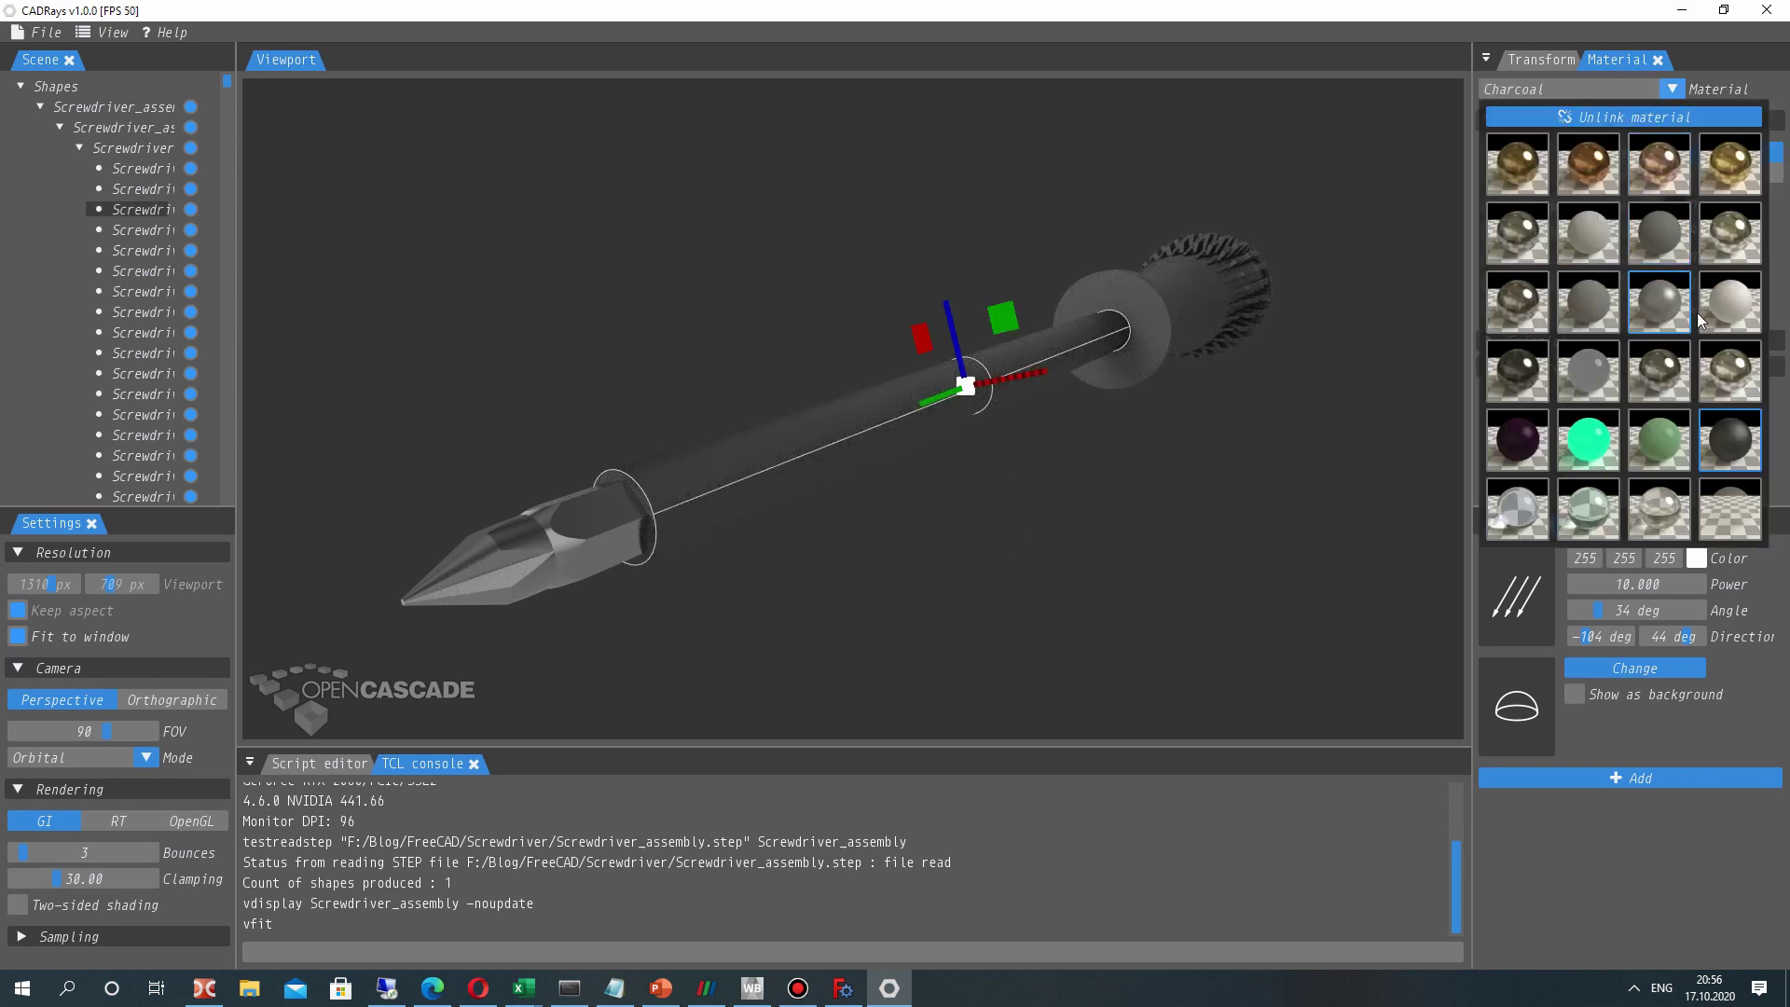
pyautogui.click(1733, 375)
pyautogui.click(1105, 512)
pyautogui.moveTo(1106, 512); pyautogui.dragTo(970, 400)
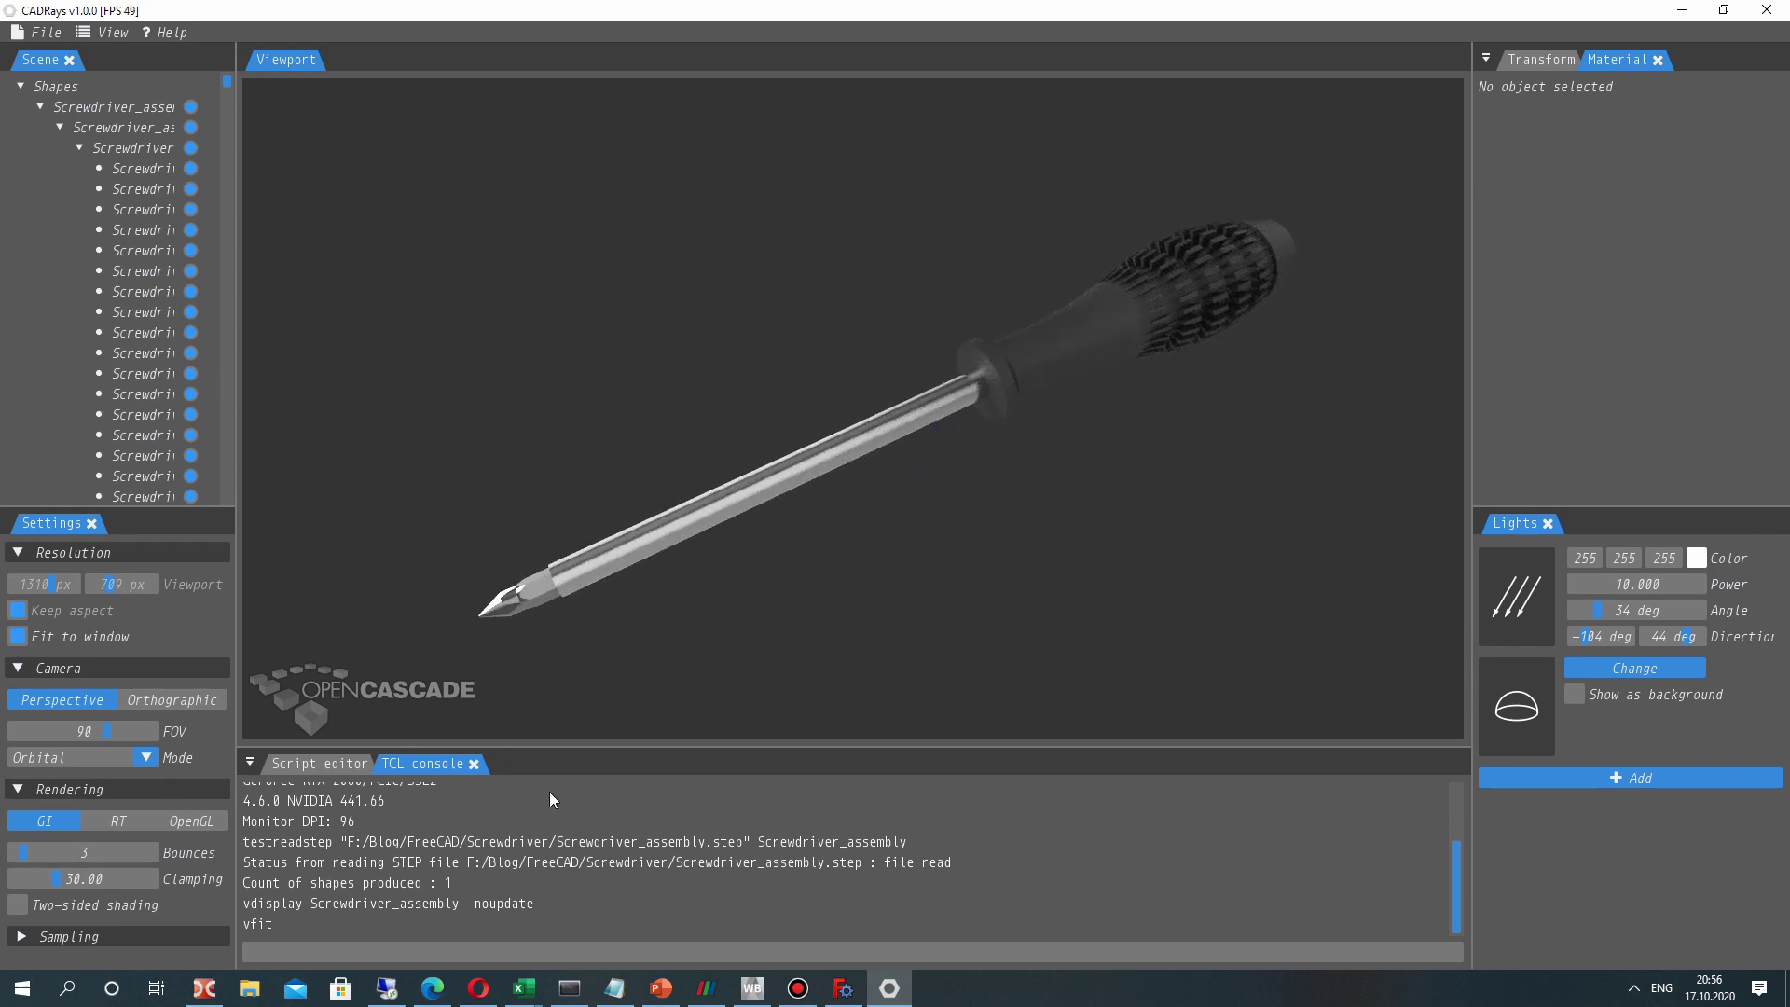
# - Set a white background with vsetcolorbg 255 255 255 in the TCL console
pyautogui.write('vsetcolorbg 255 255 255')
pyautogui.press('Return')
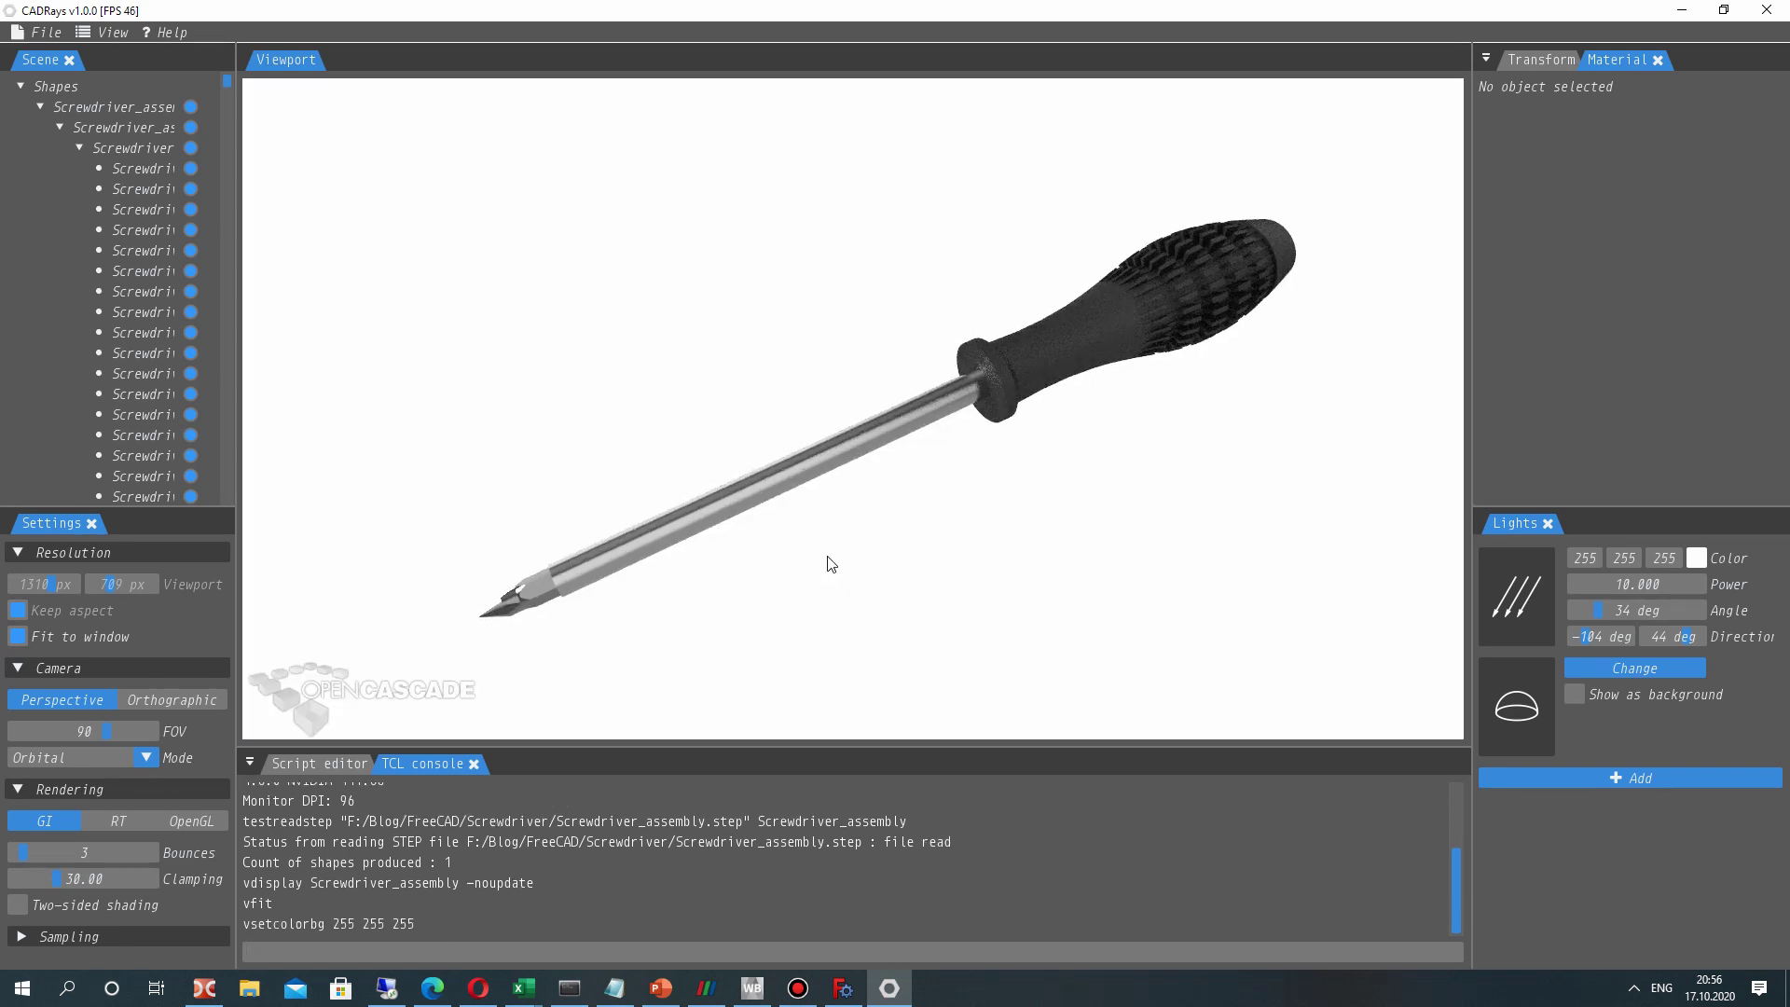
pyautogui.moveTo(828, 558); pyautogui.dragTo(765, 531, button='middle')
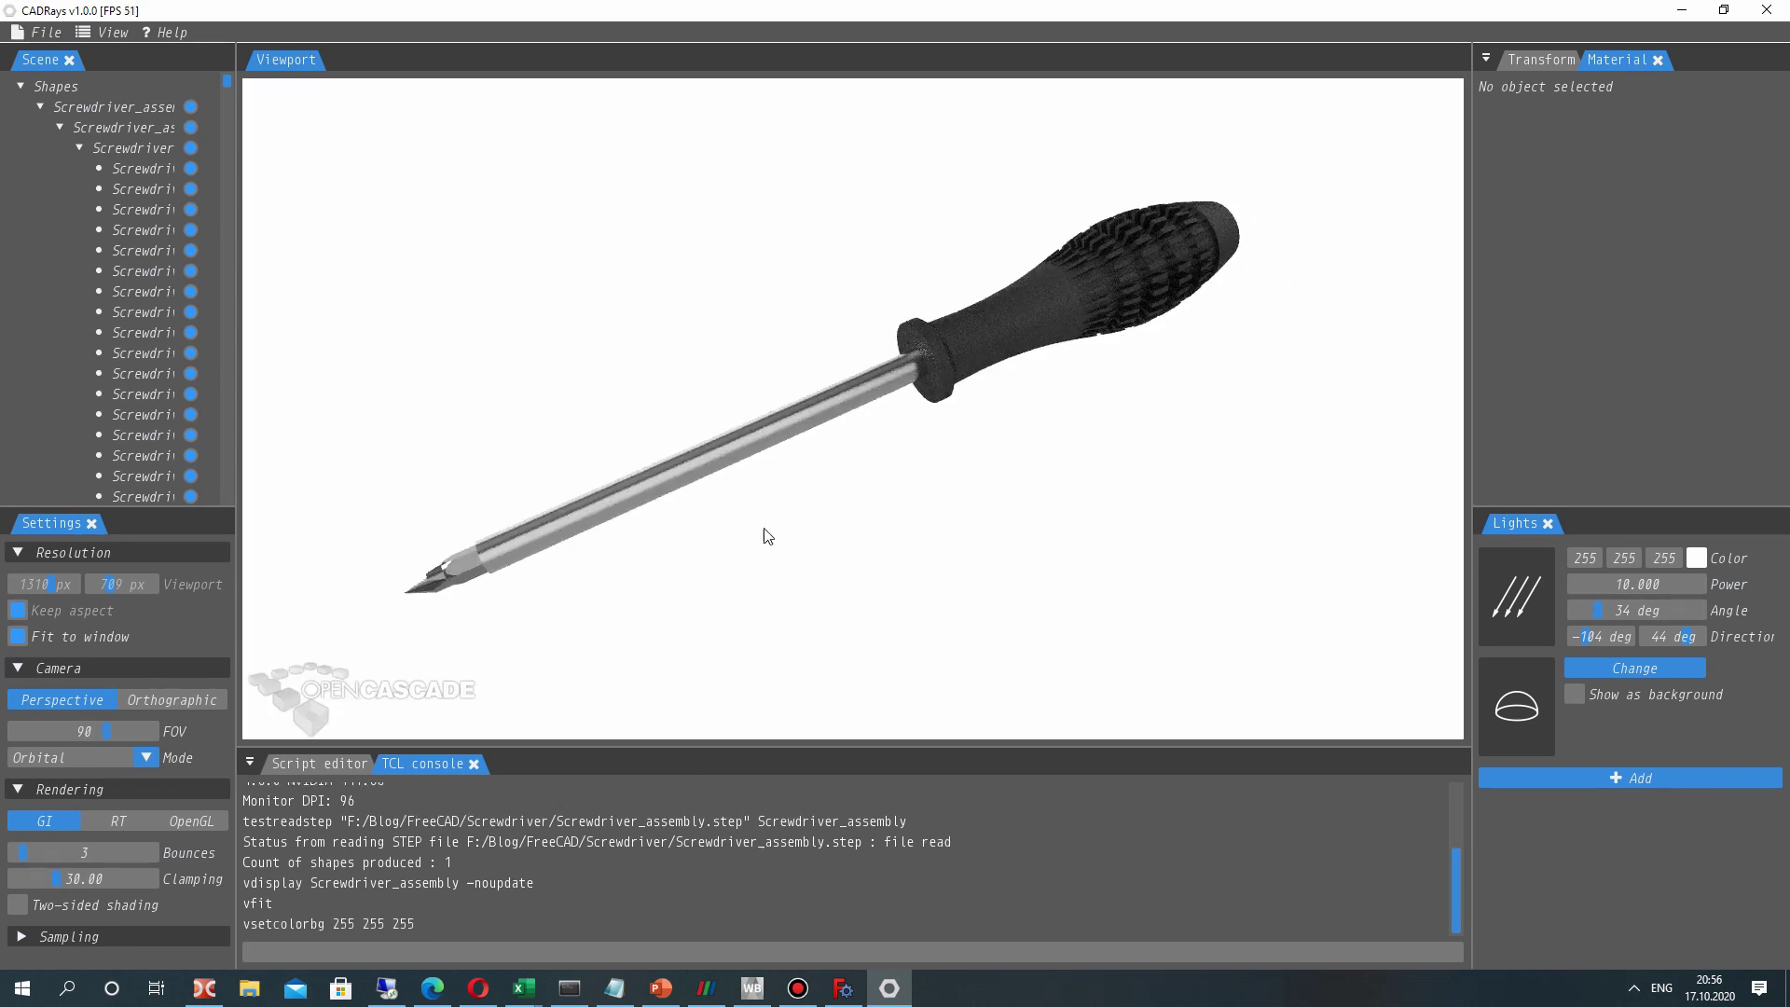
pyautogui.moveTo(766, 535); pyautogui.dragTo(939, 495)
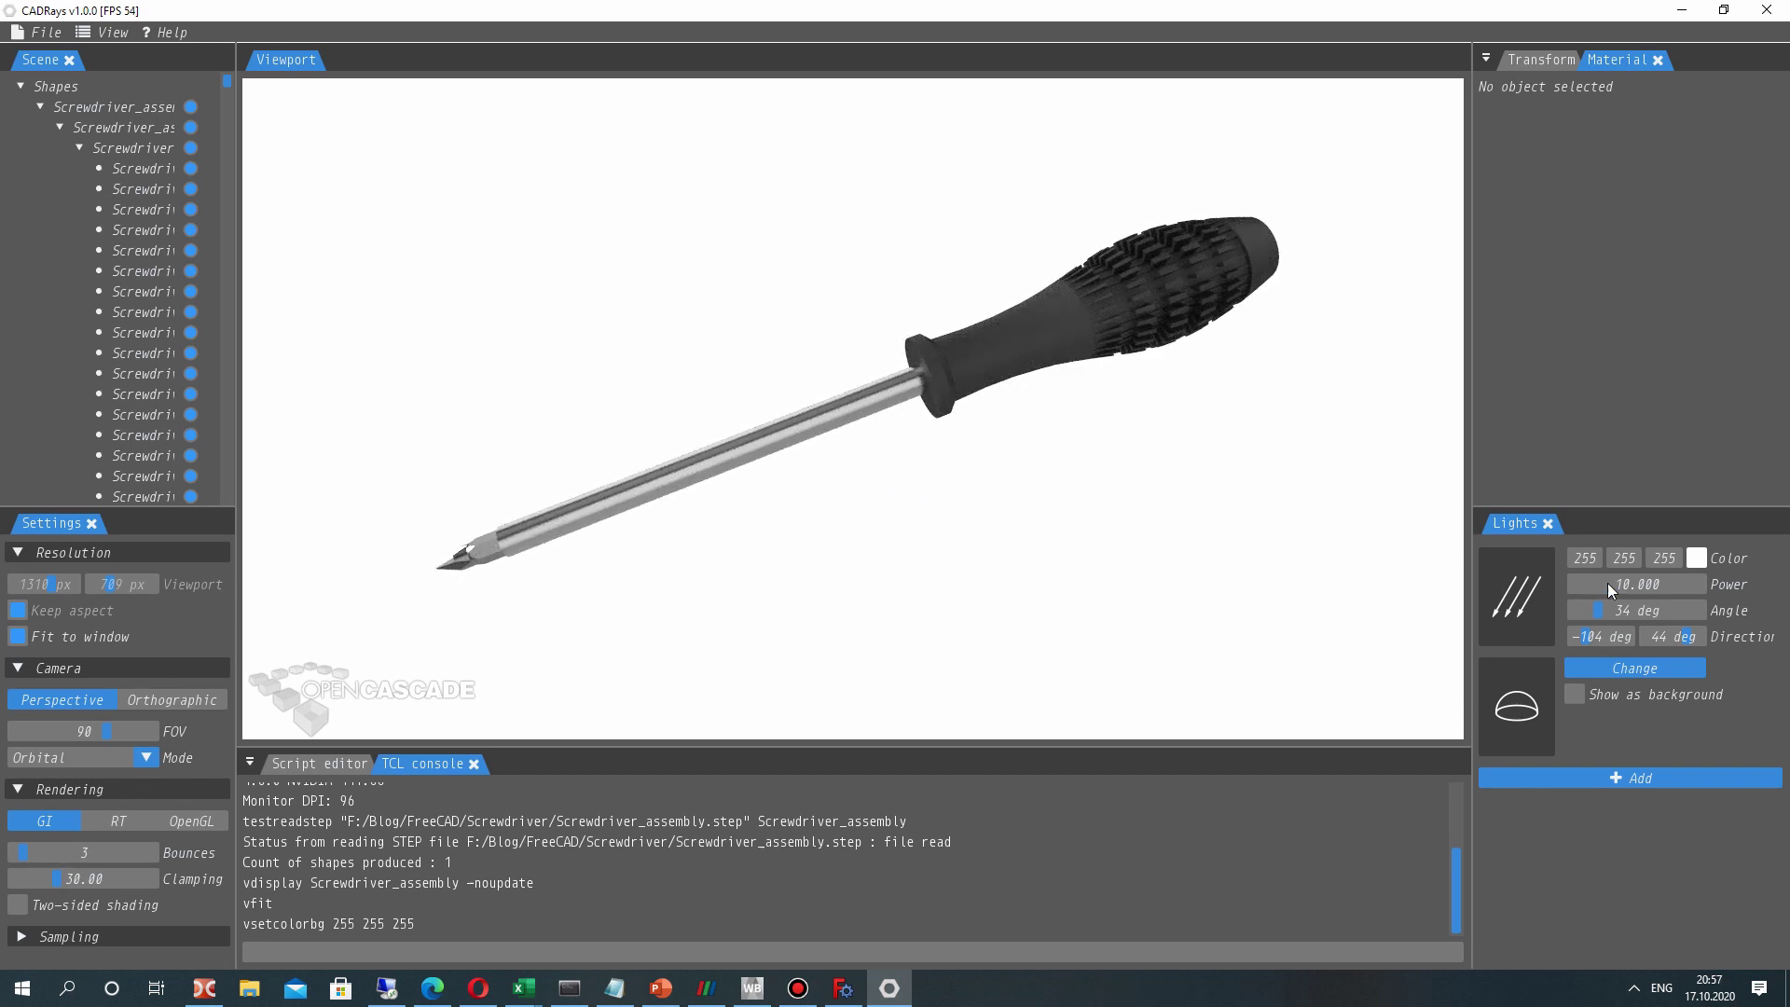
# - Widen the directional light's angle from 34 to 69 degrees
pyautogui.moveTo(1597, 608); pyautogui.dragTo(1616, 608)
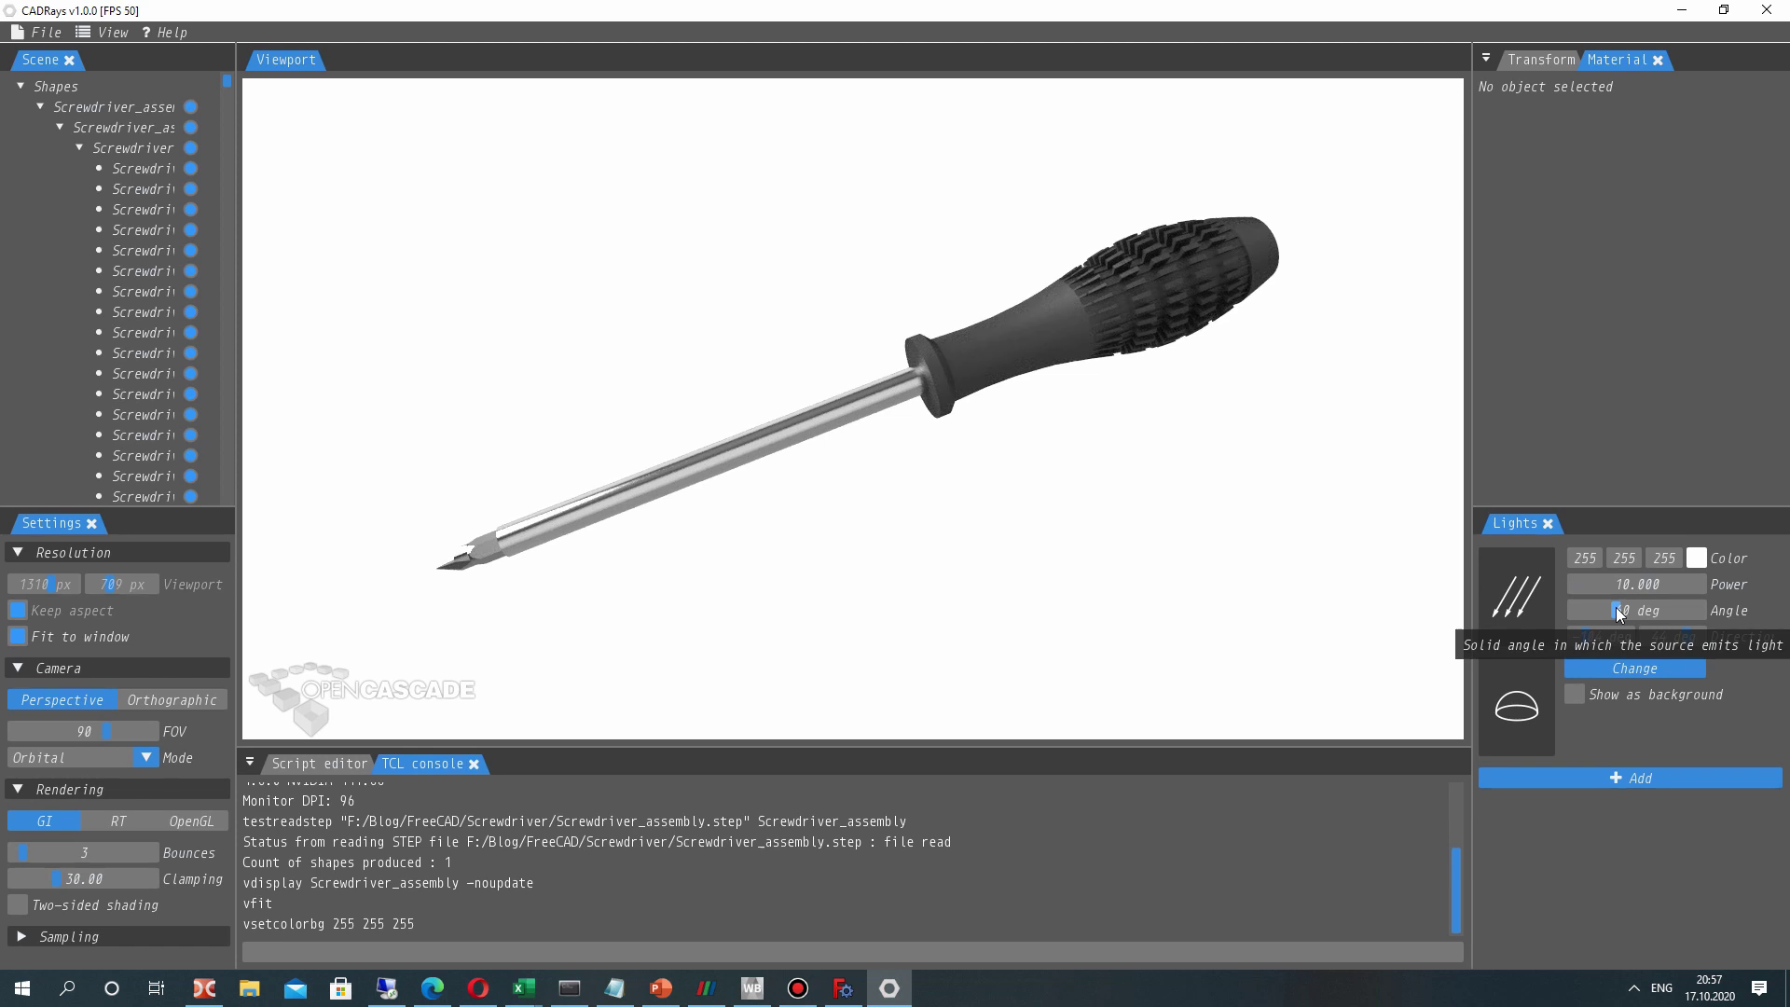
pyautogui.moveTo(1617, 612)
pyautogui.mouseDown()
pyautogui.moveTo(1668, 613)
pyautogui.moveTo(1626, 625)
pyautogui.mouseUp()
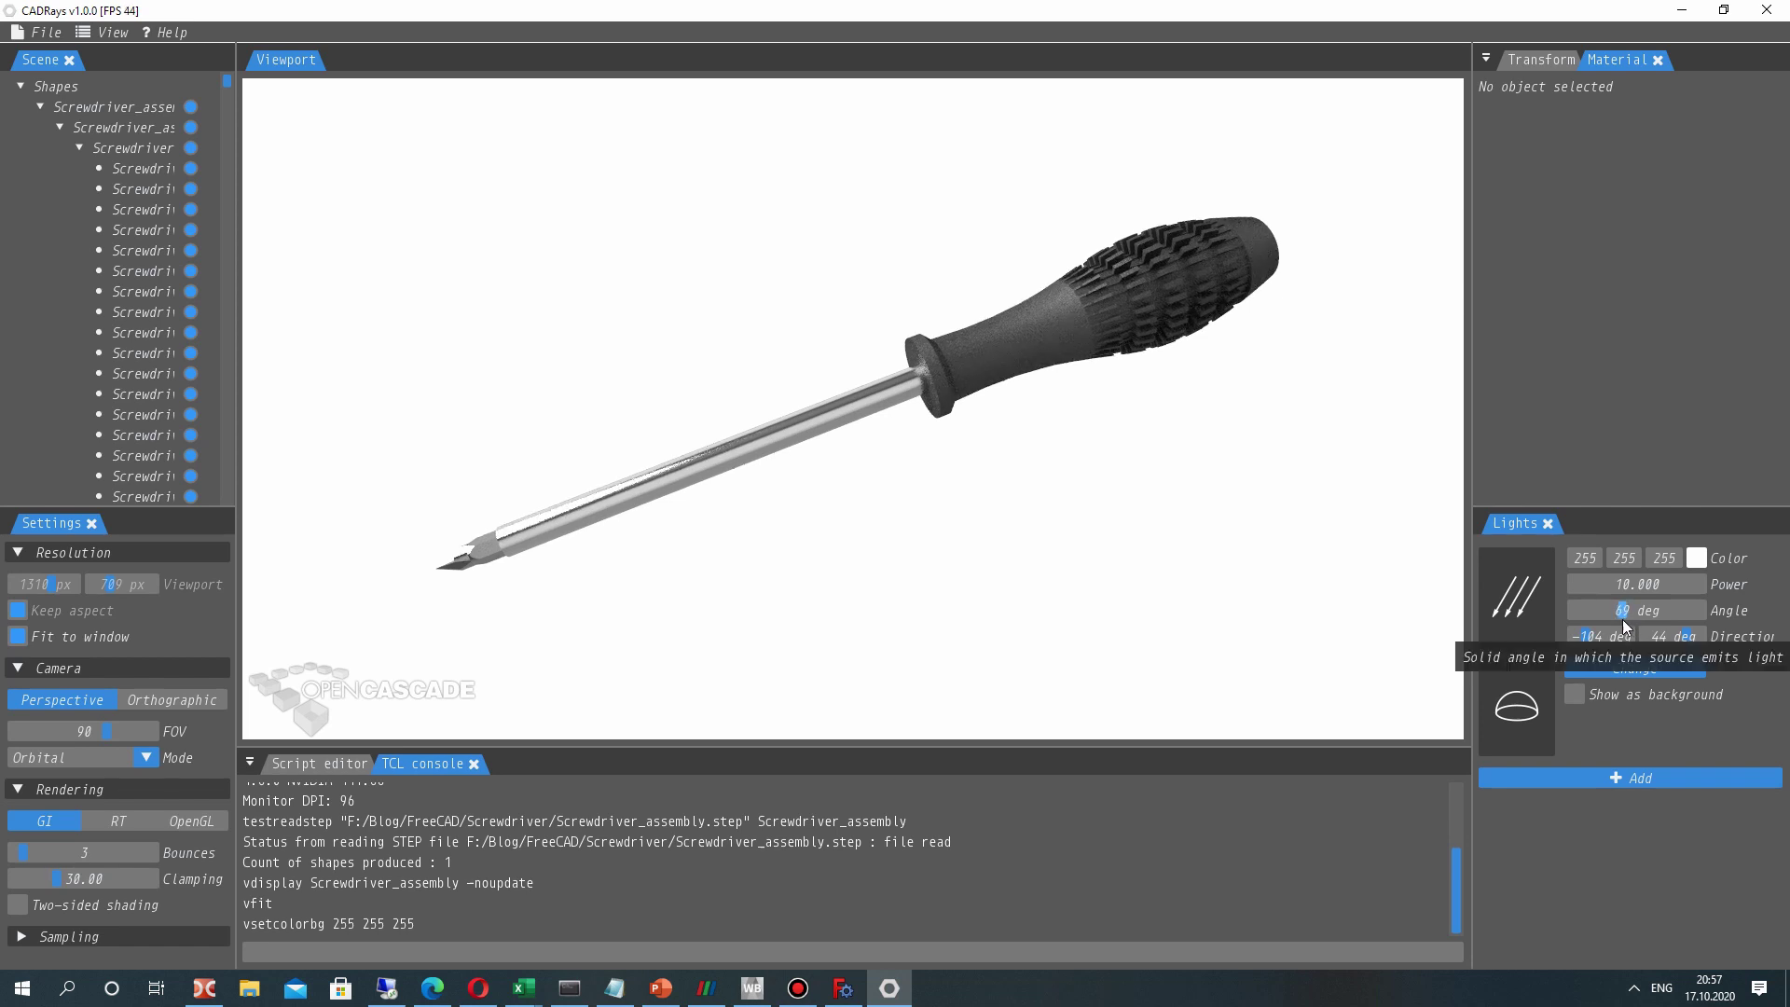
pyautogui.moveTo(1278, 483); pyautogui.dragTo(1322, 529)
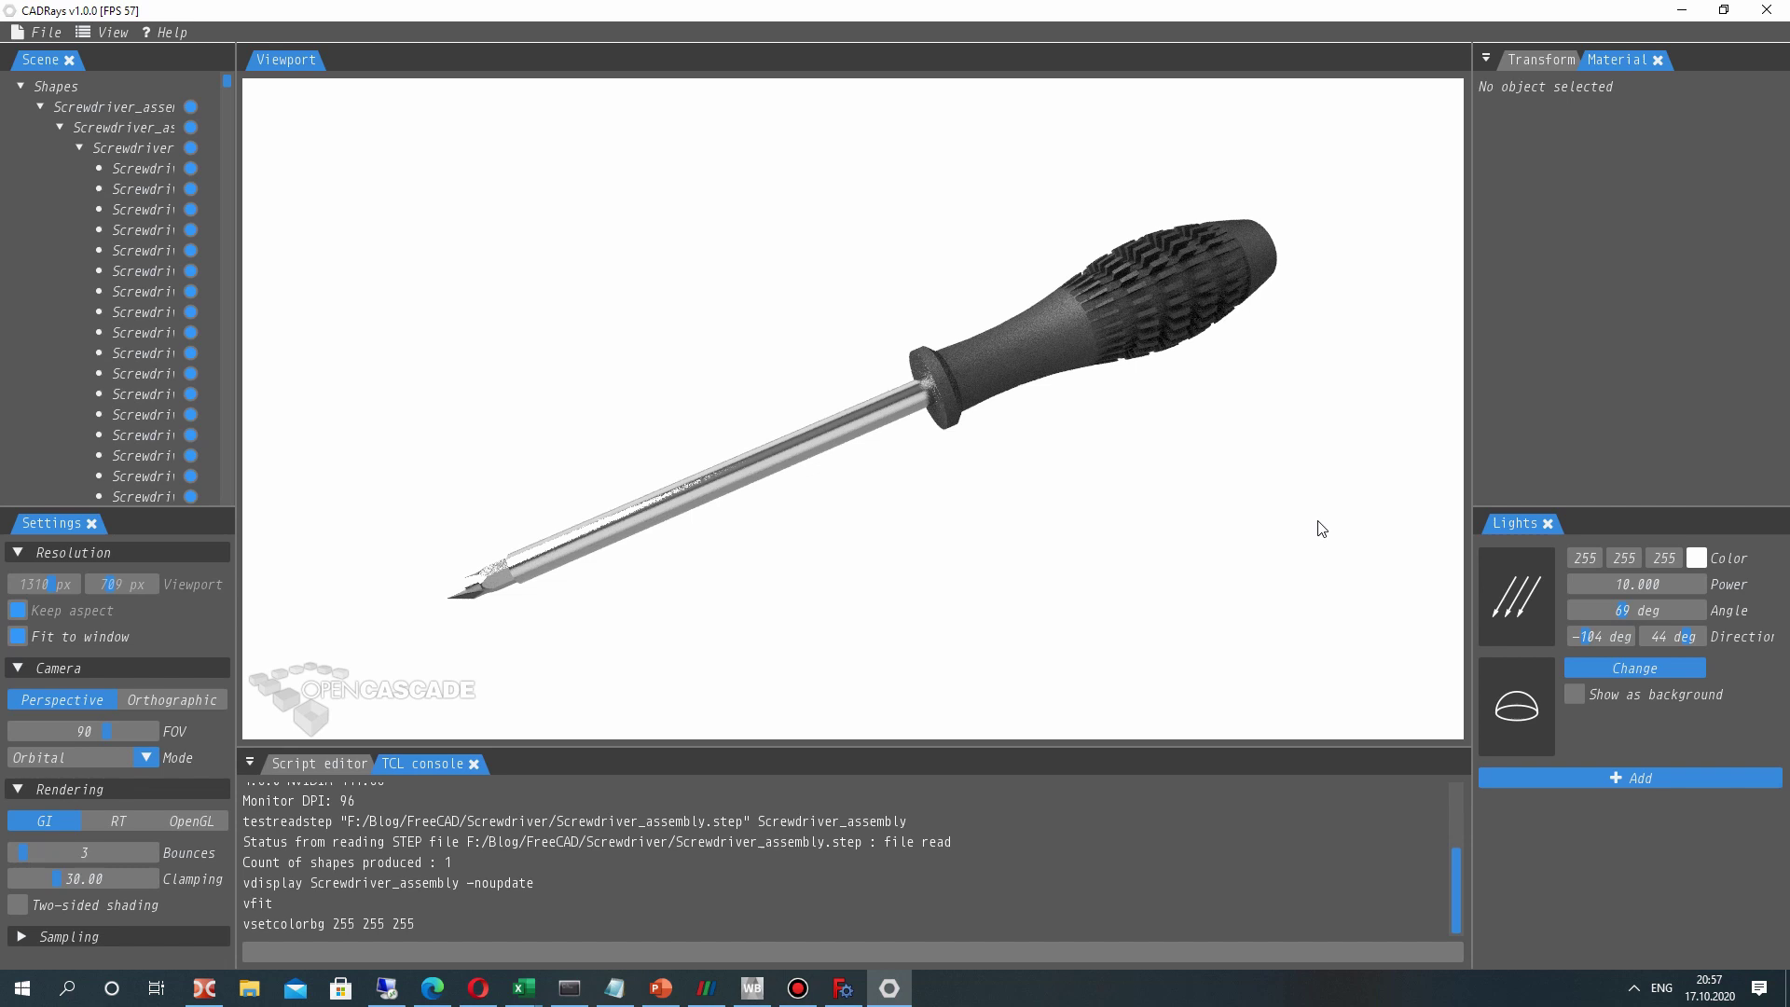
pyautogui.moveTo(858, 446); pyautogui.dragTo(877, 438)
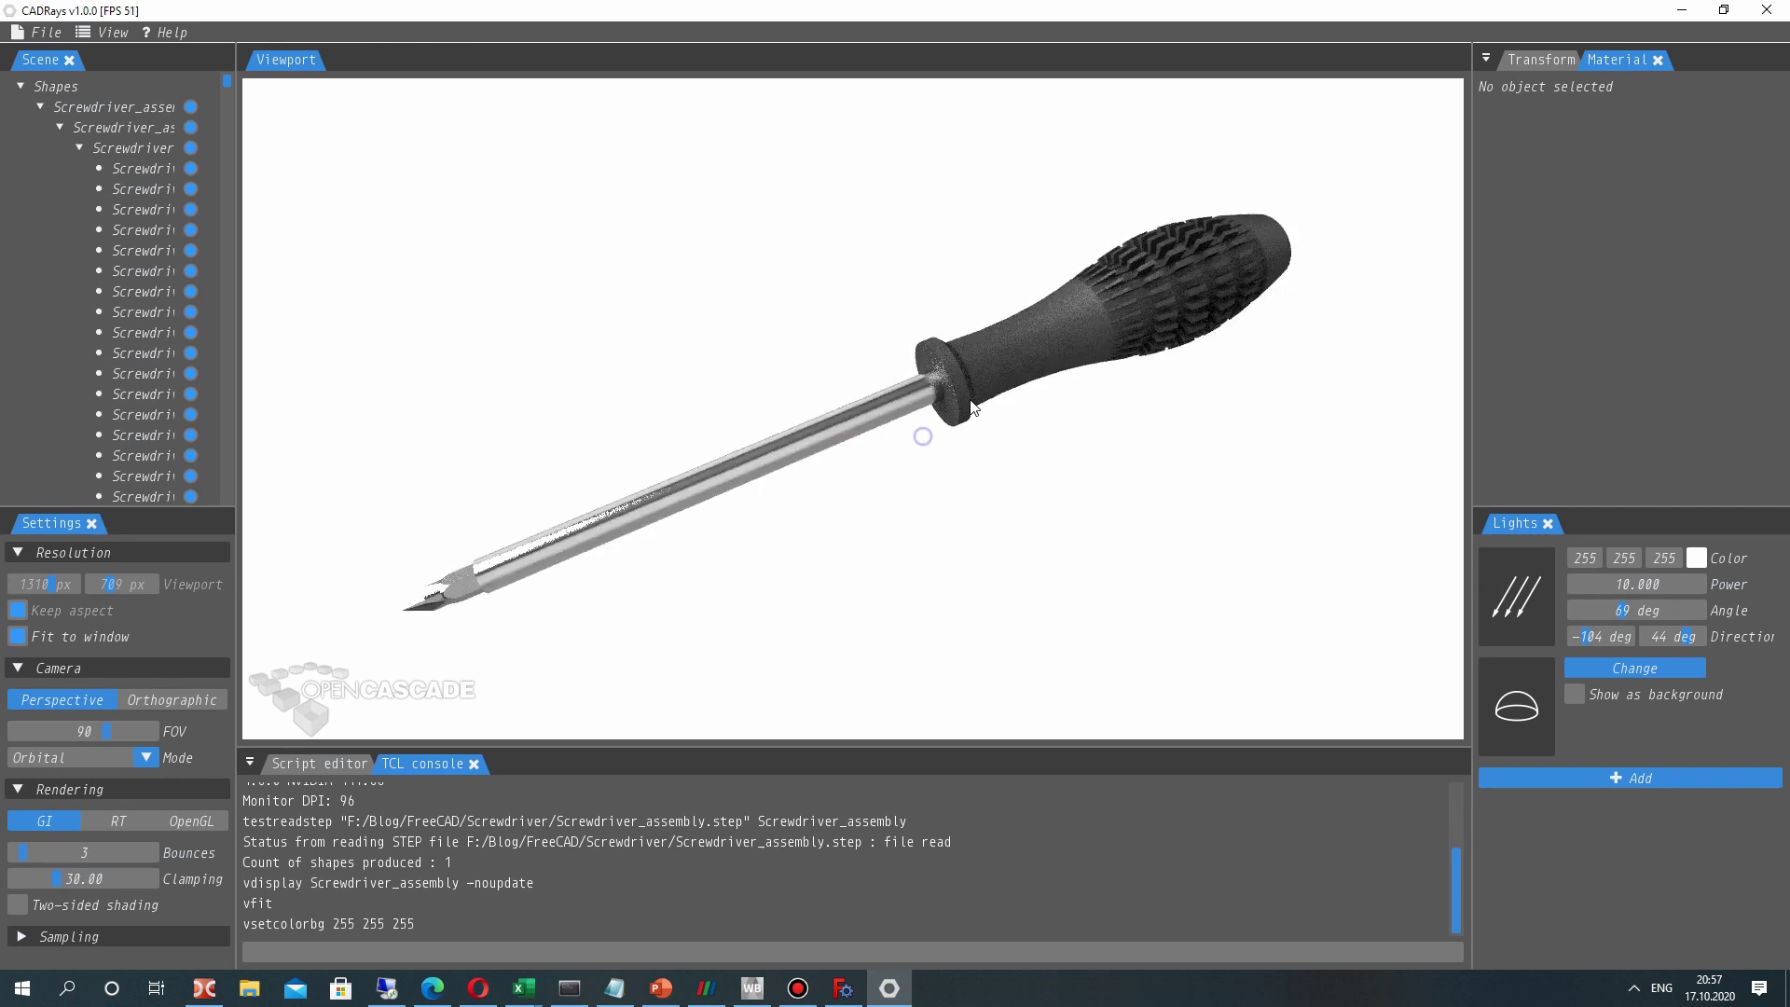
pyautogui.click(1205, 245)
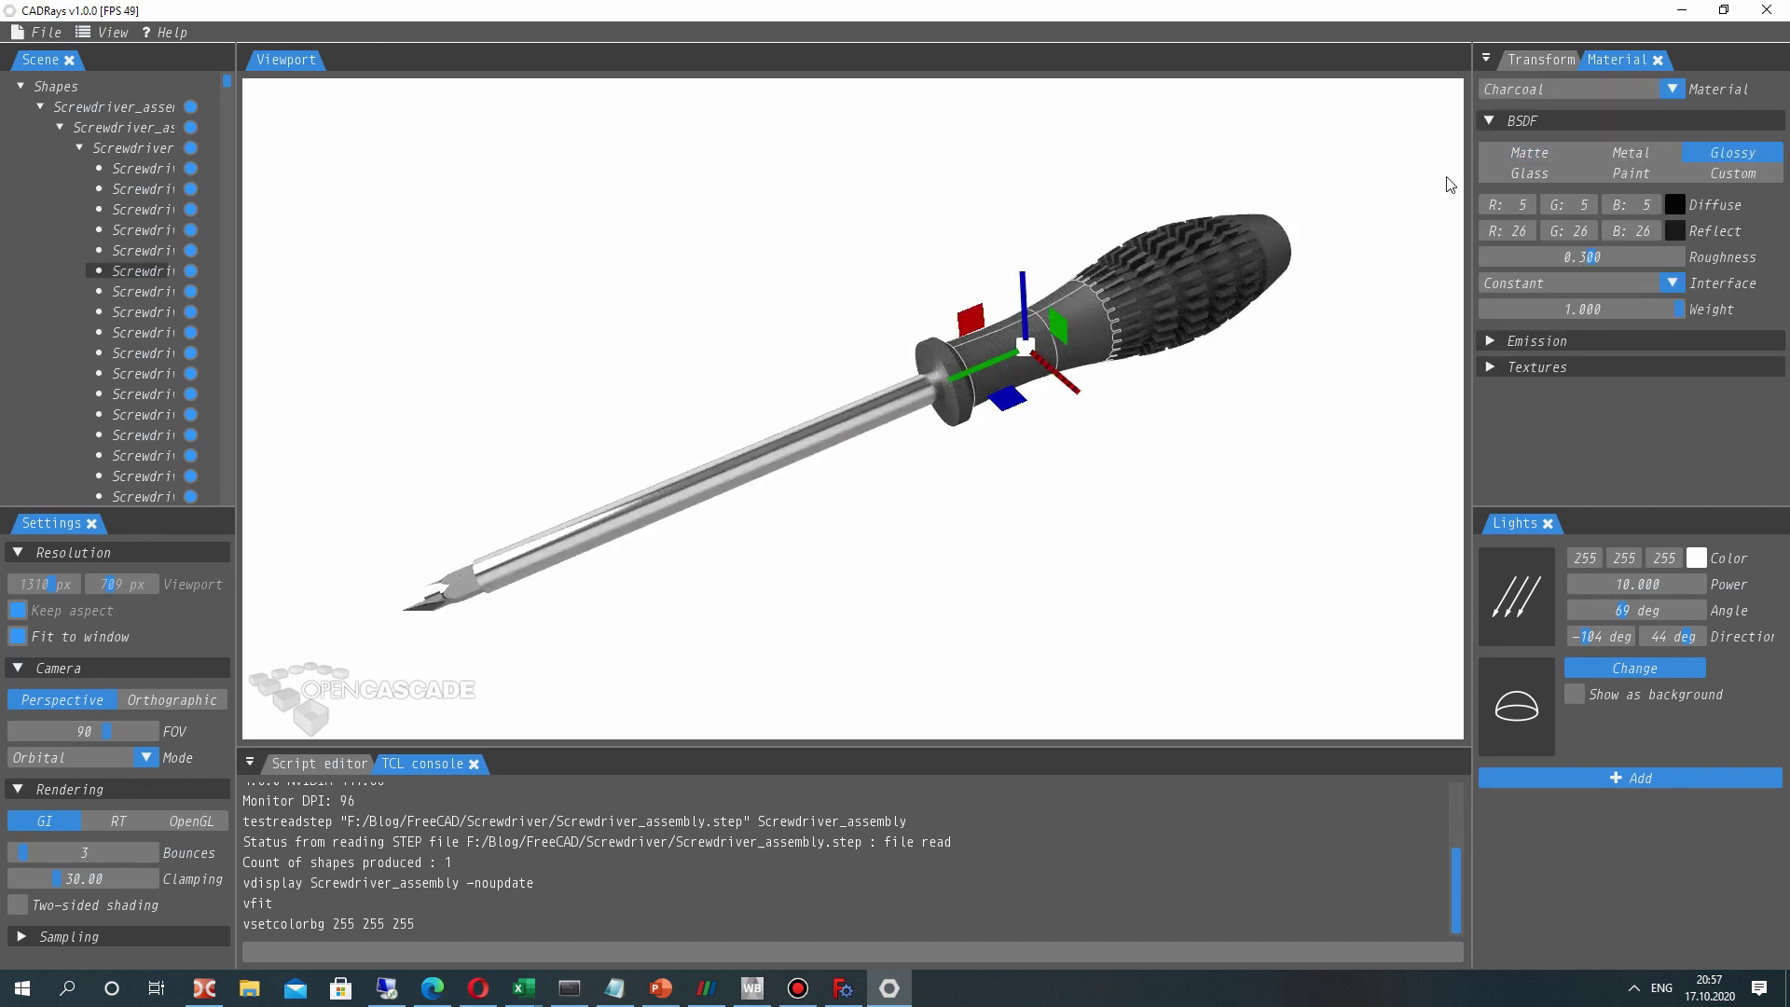
# - Try the Chrome material, then a white material, on the handle section
pyautogui.click(1581, 88)
pyautogui.click(1673, 371)
pyautogui.click(1182, 487)
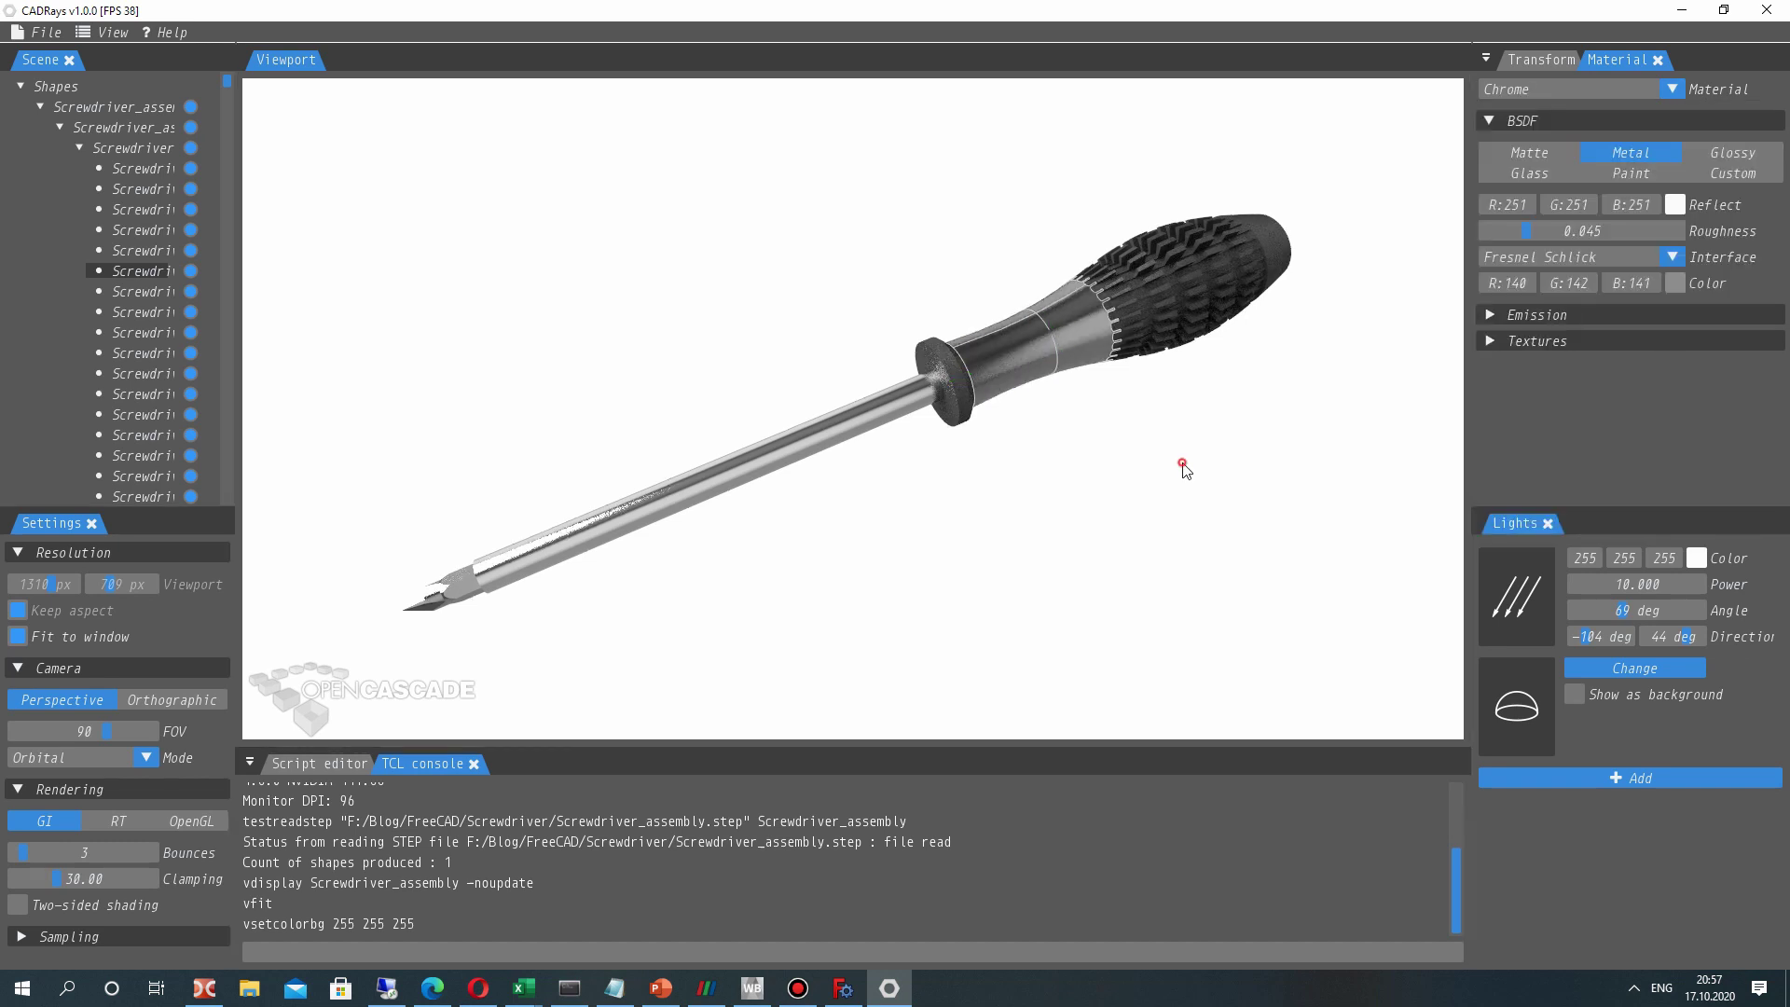
pyautogui.click(1002, 343)
pyautogui.click(1581, 93)
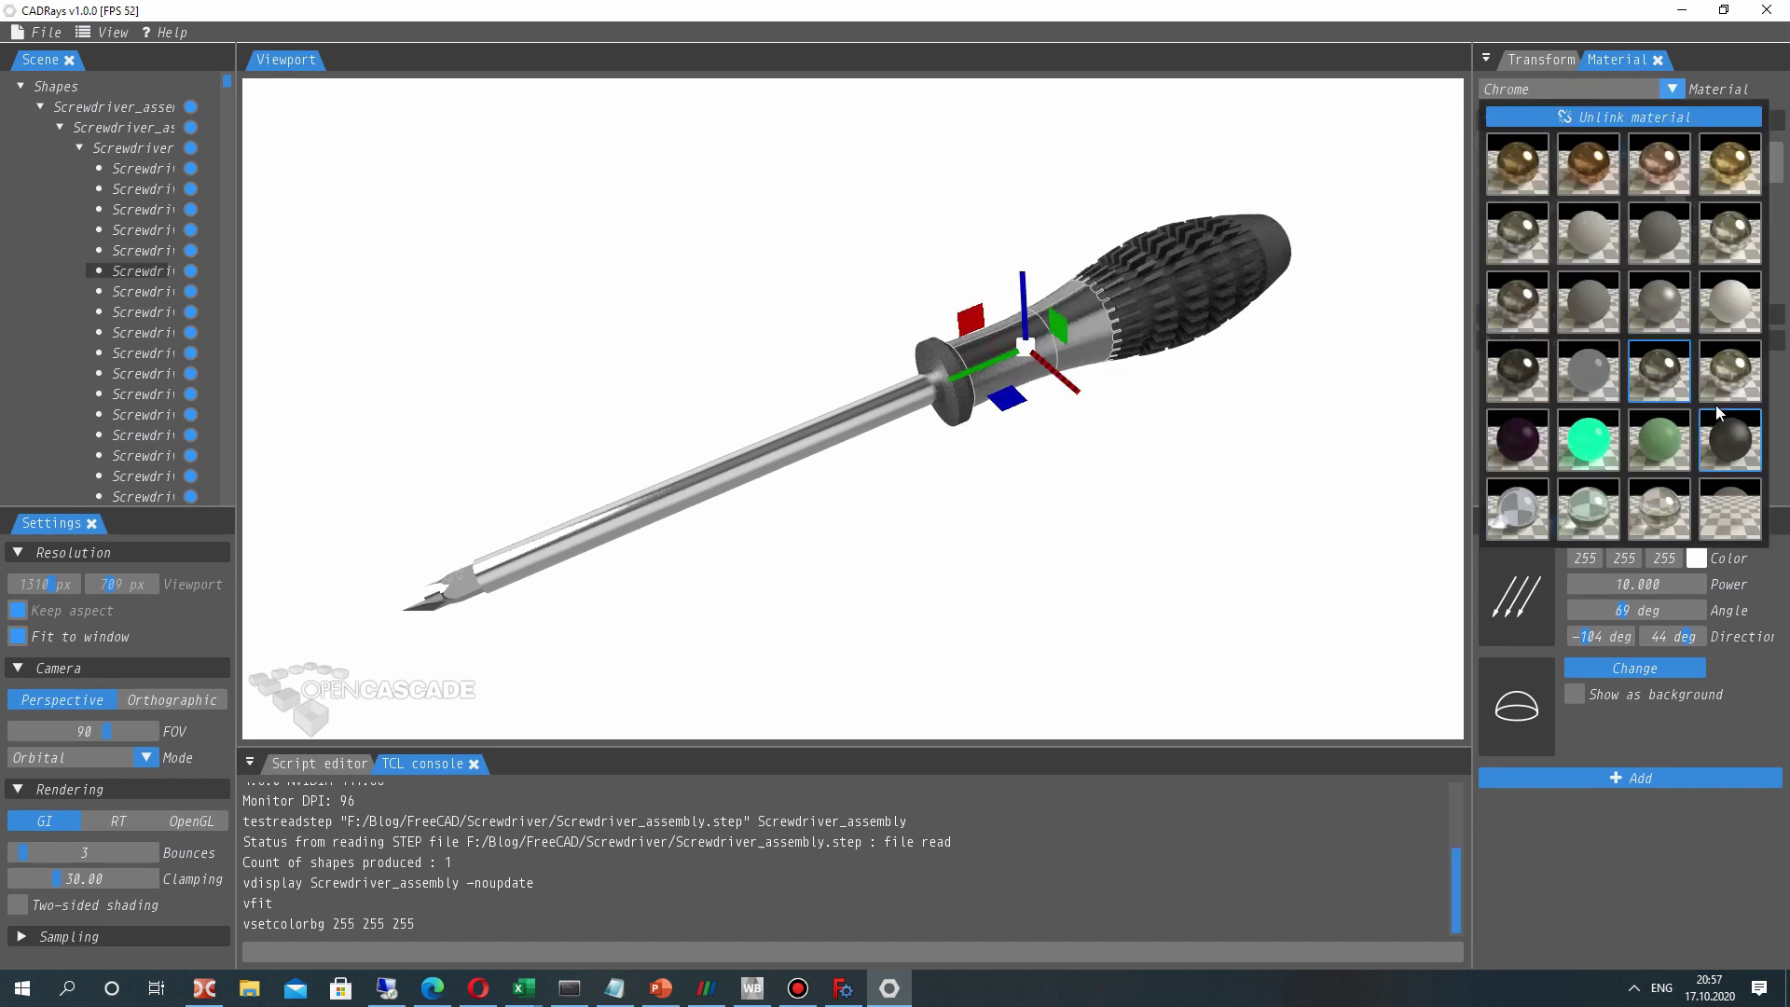
pyautogui.click(1708, 297)
pyautogui.click(1238, 511)
# - Apply the light grey Satined material to the handle's middle section
pyautogui.moveTo(1234, 503); pyautogui.dragTo(1163, 459)
pyautogui.click(1046, 313)
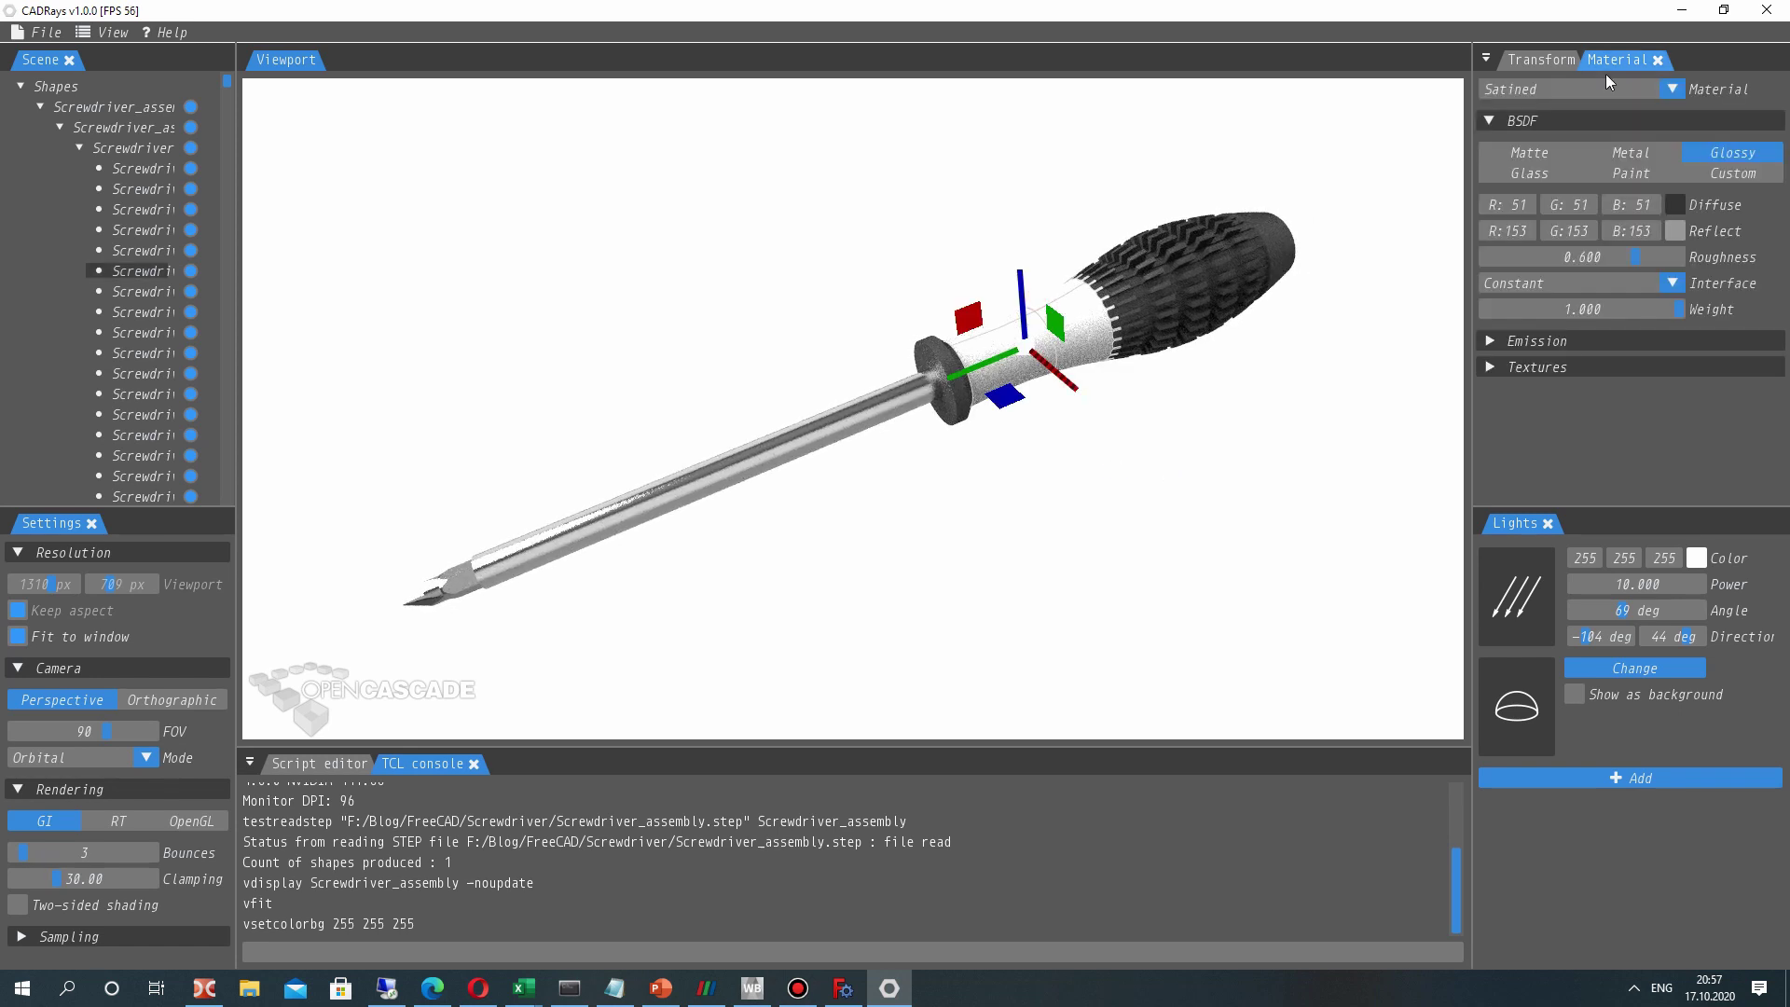
pyautogui.click(1605, 87)
pyautogui.click(1643, 298)
pyautogui.click(1228, 469)
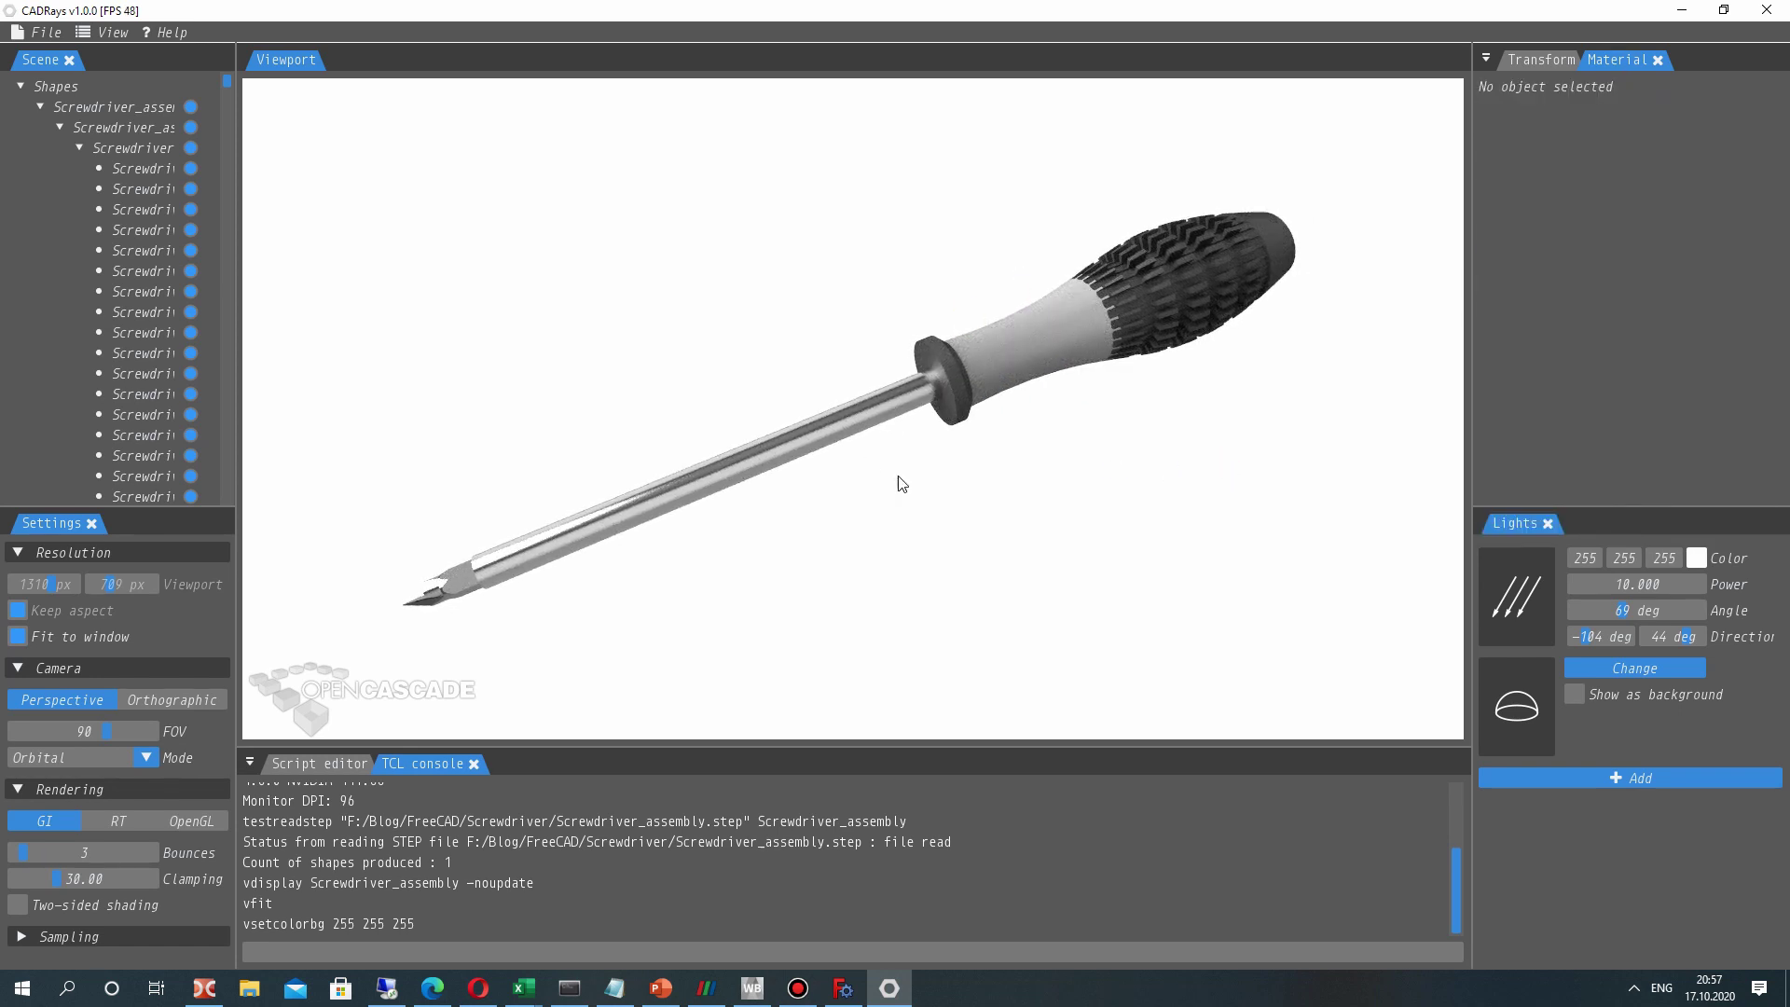
# - Assign a grey material from the list to the ribbed grip
pyautogui.click(1270, 232)
pyautogui.click(1603, 84)
pyautogui.click(1666, 297)
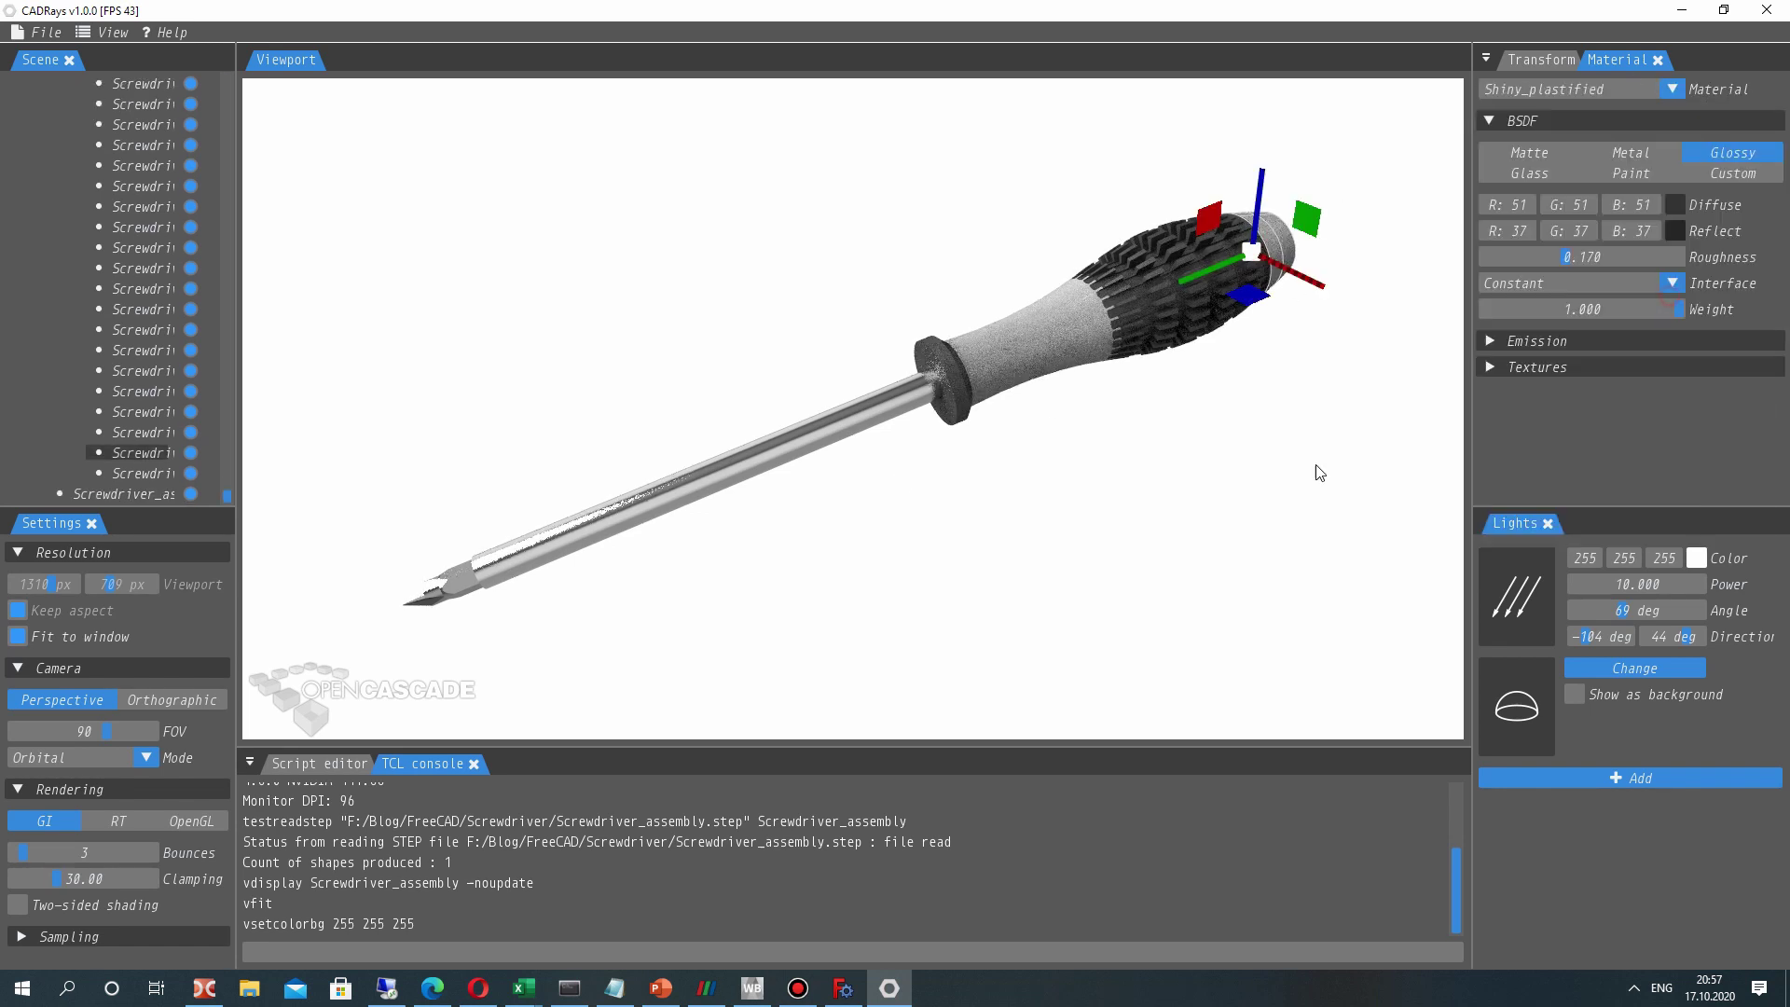
pyautogui.click(1316, 465)
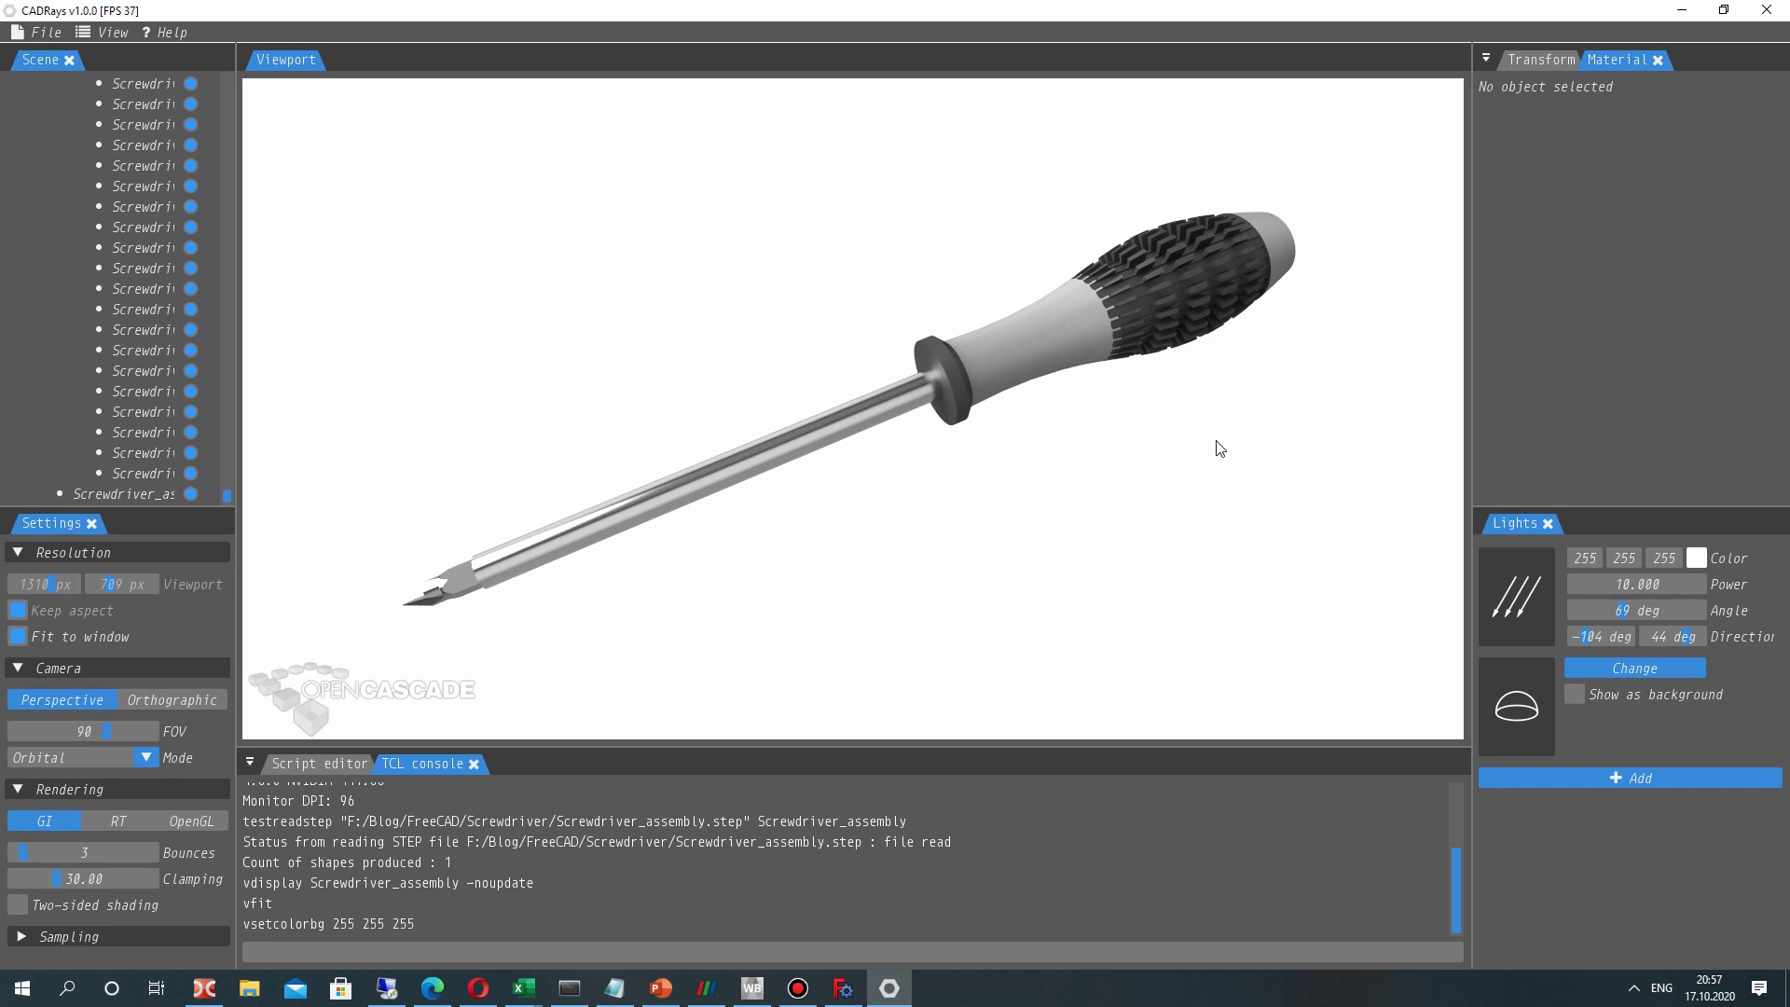
# - Apply a dark material to the handle's end cap
pyautogui.moveTo(1218, 447); pyautogui.dragTo(1107, 525)
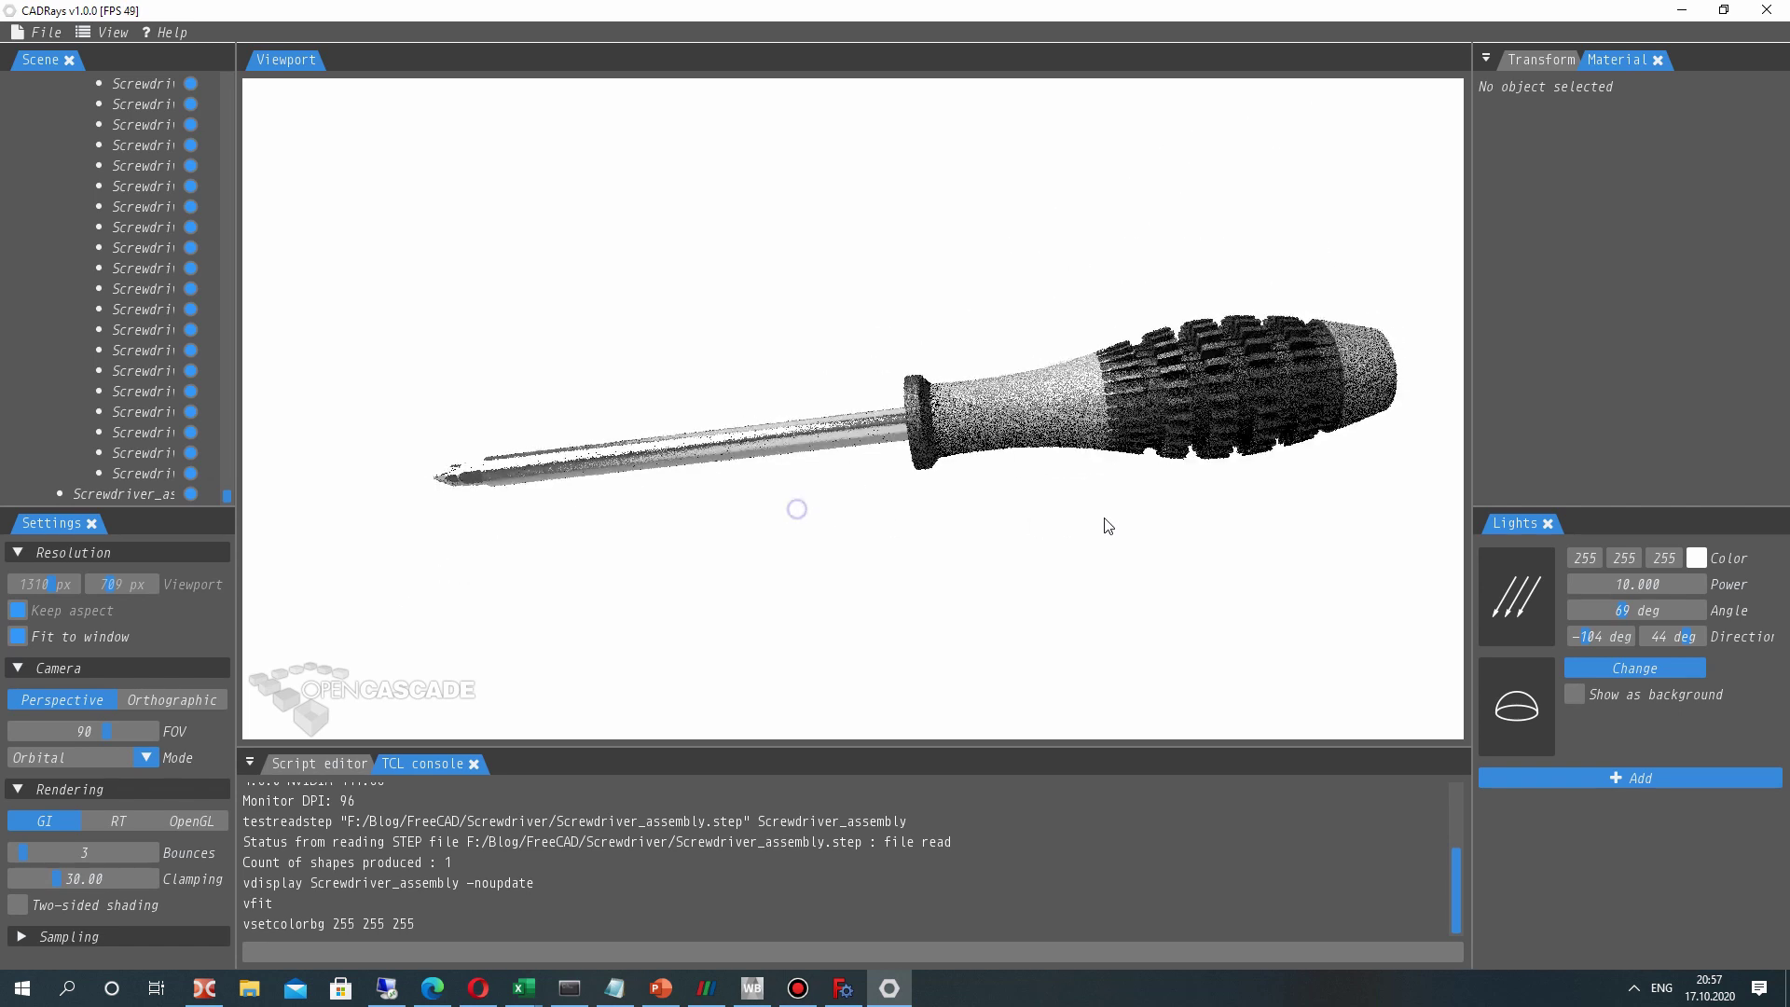
pyautogui.click(1373, 358)
pyautogui.click(1615, 92)
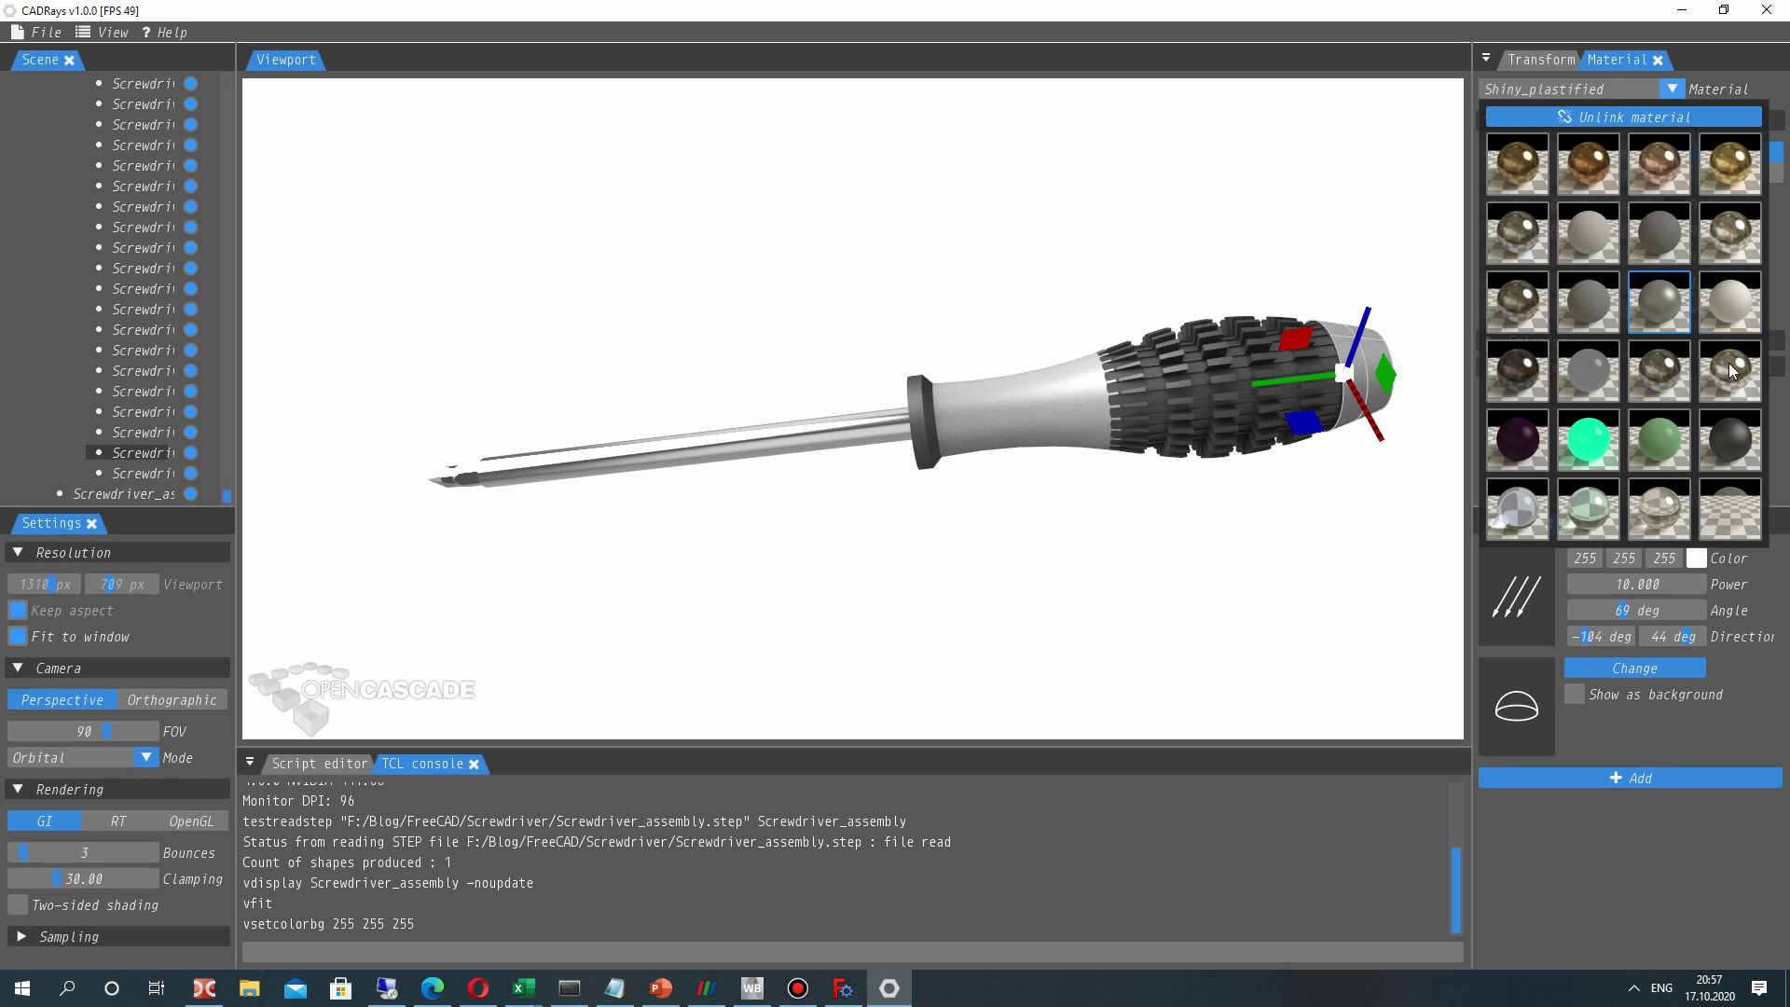
pyautogui.click(1729, 440)
pyautogui.click(1219, 534)
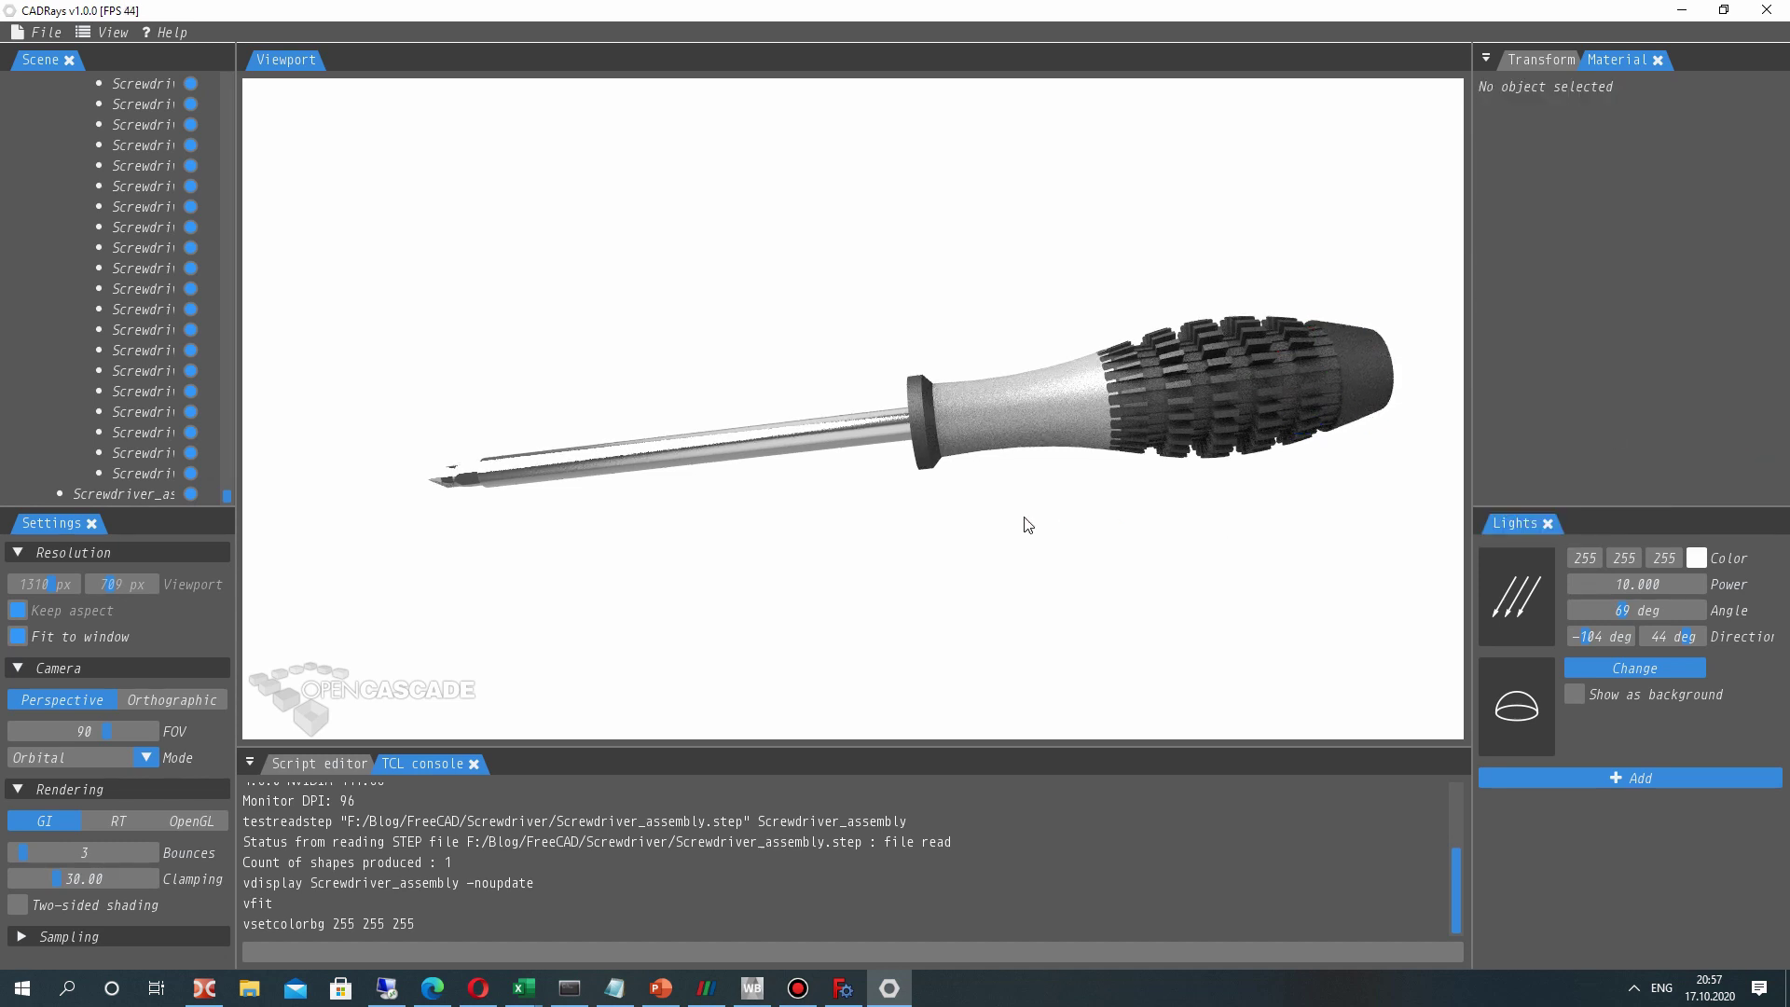
# - Link the ferrule and handle section materials and give them dark glossy Shiny_plastified
pyautogui.moveTo(1026, 523); pyautogui.dragTo(880, 480)
pyautogui.click(871, 412)
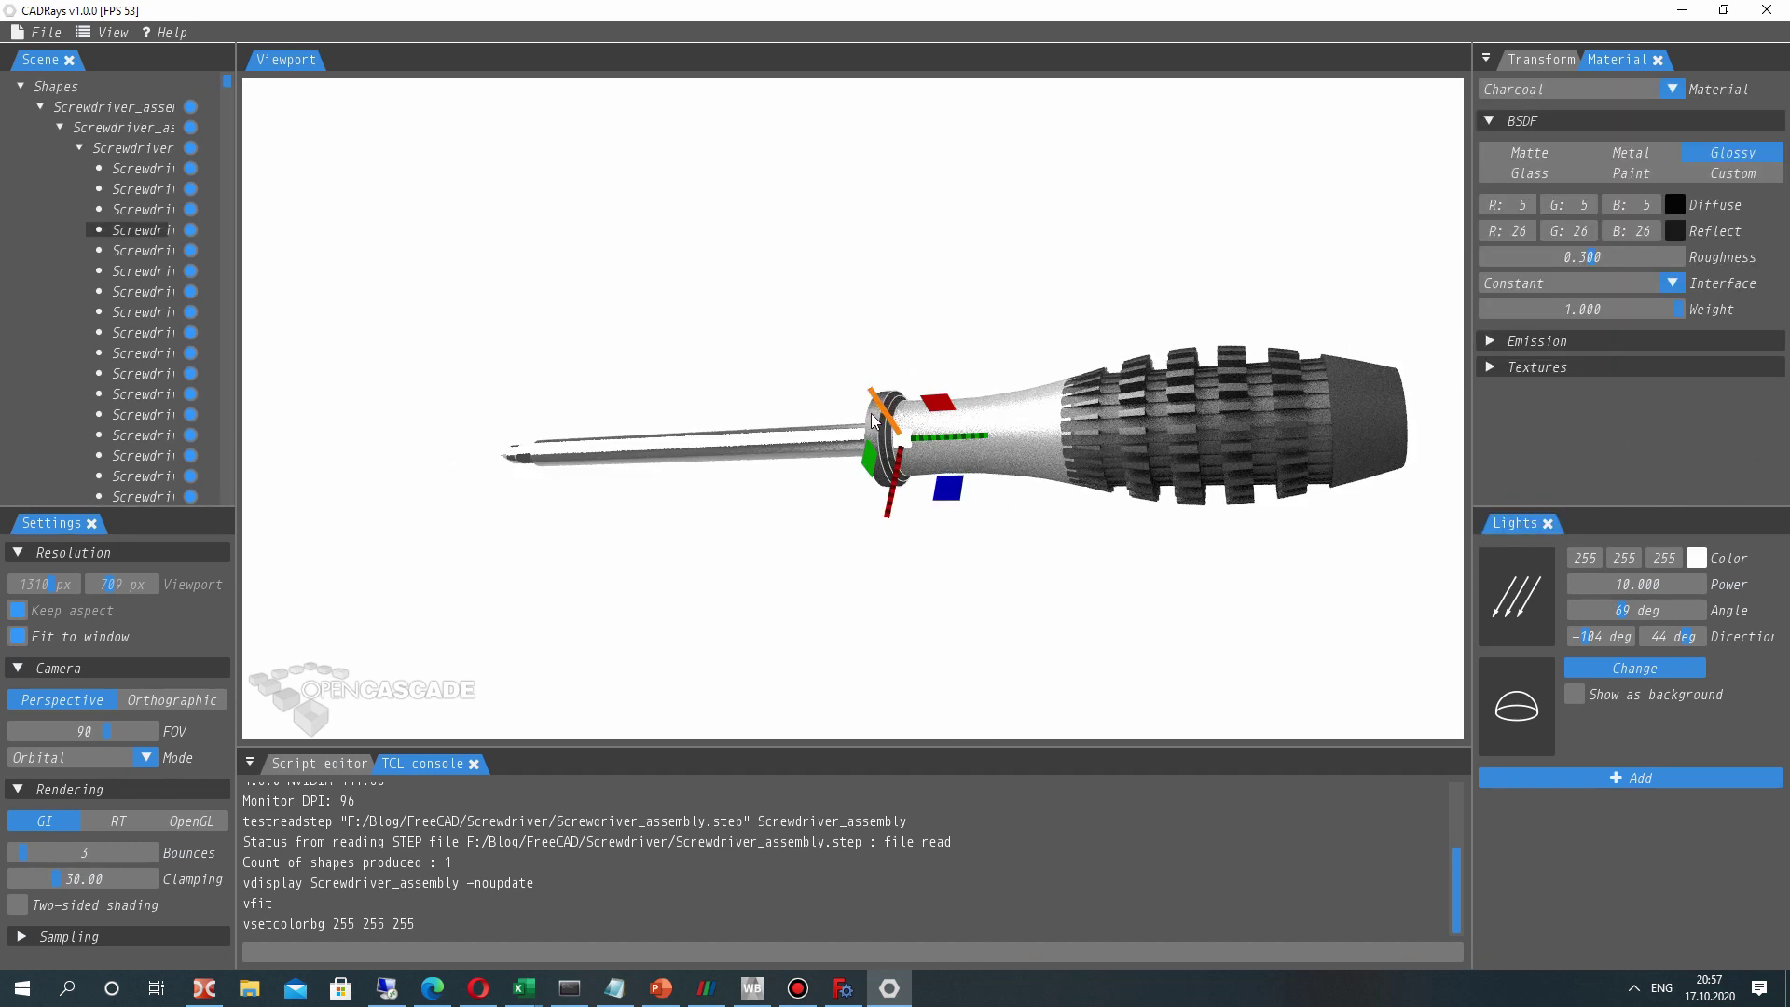
pyautogui.keyDown('shift'); pyautogui.click(871, 412); pyautogui.keyUp('shift')
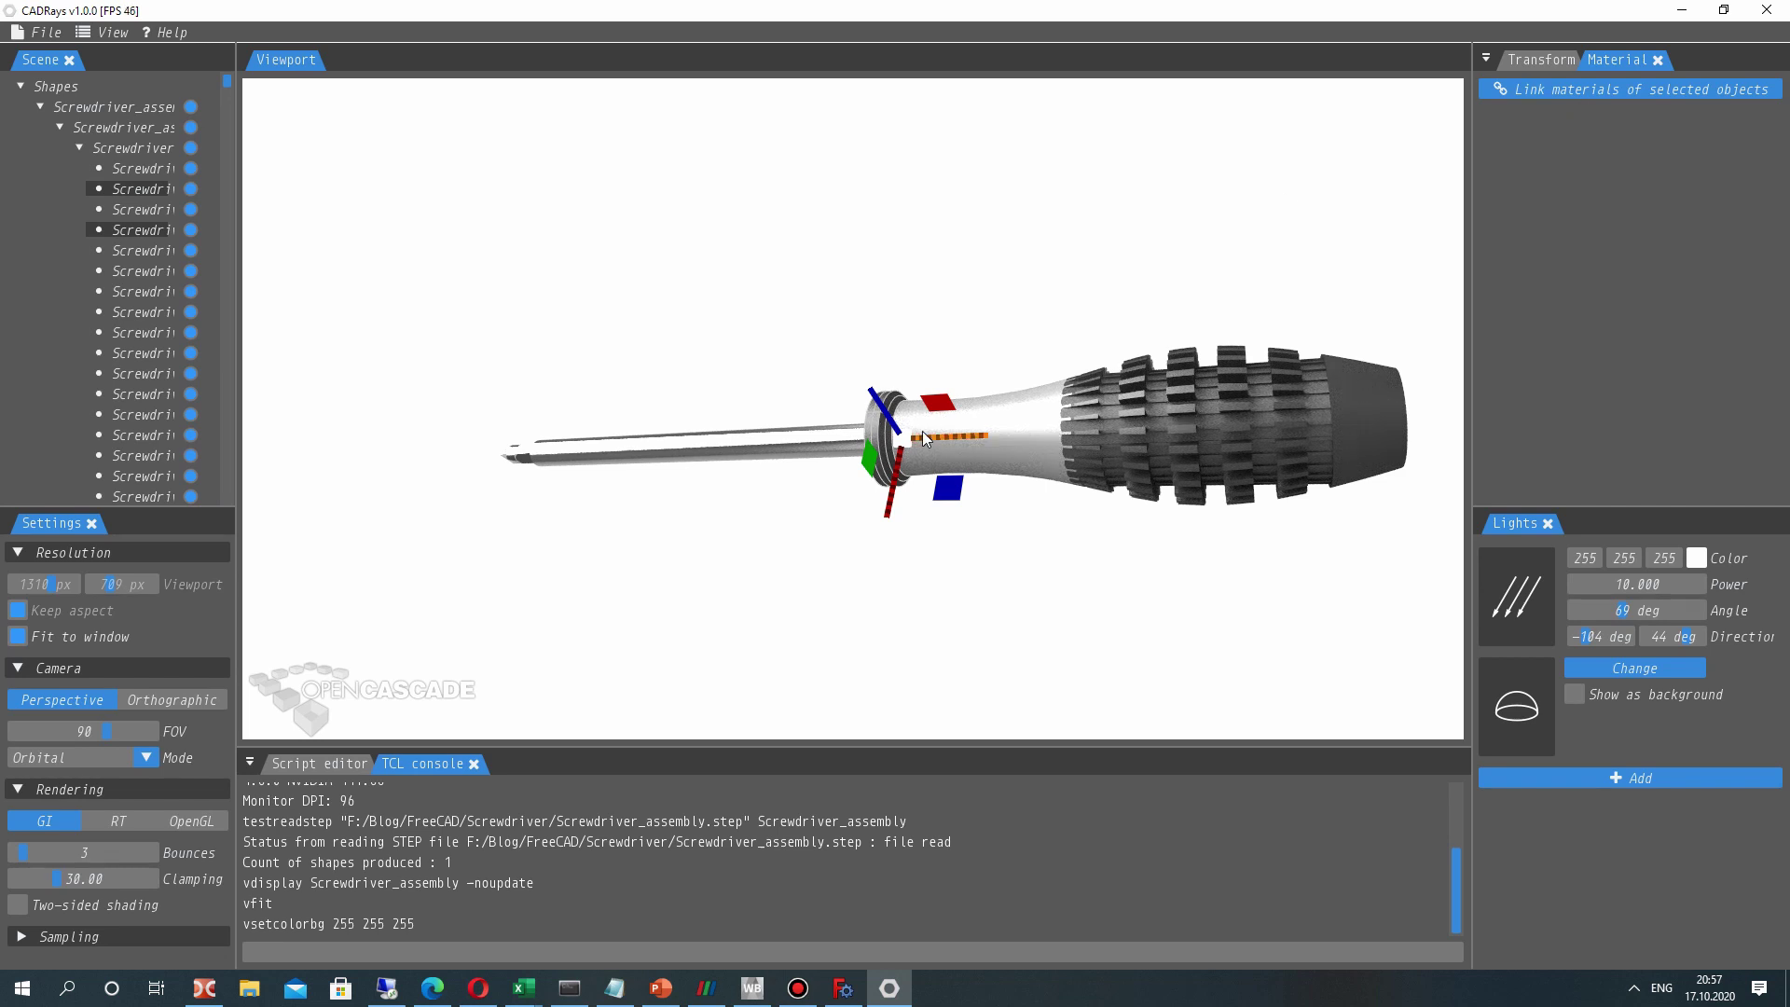
pyautogui.keyDown('shift'); pyautogui.click(1026, 420); pyautogui.keyUp('shift')
pyautogui.click(1548, 93)
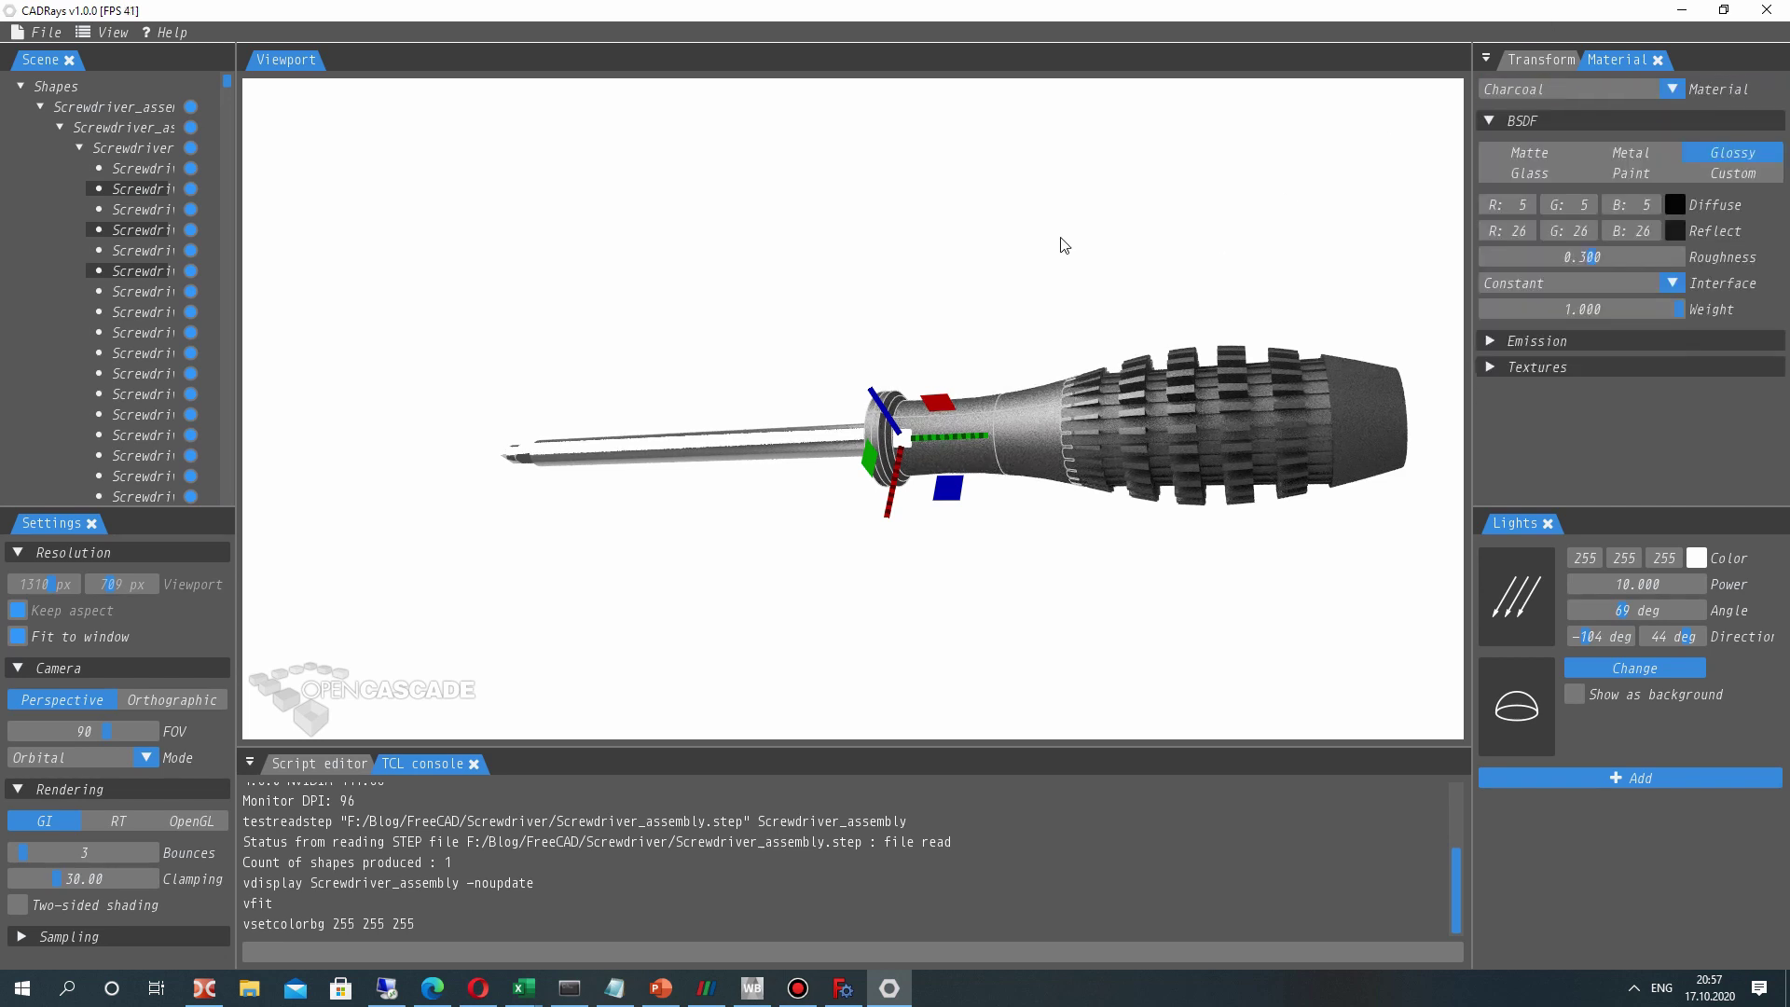
pyautogui.click(1585, 88)
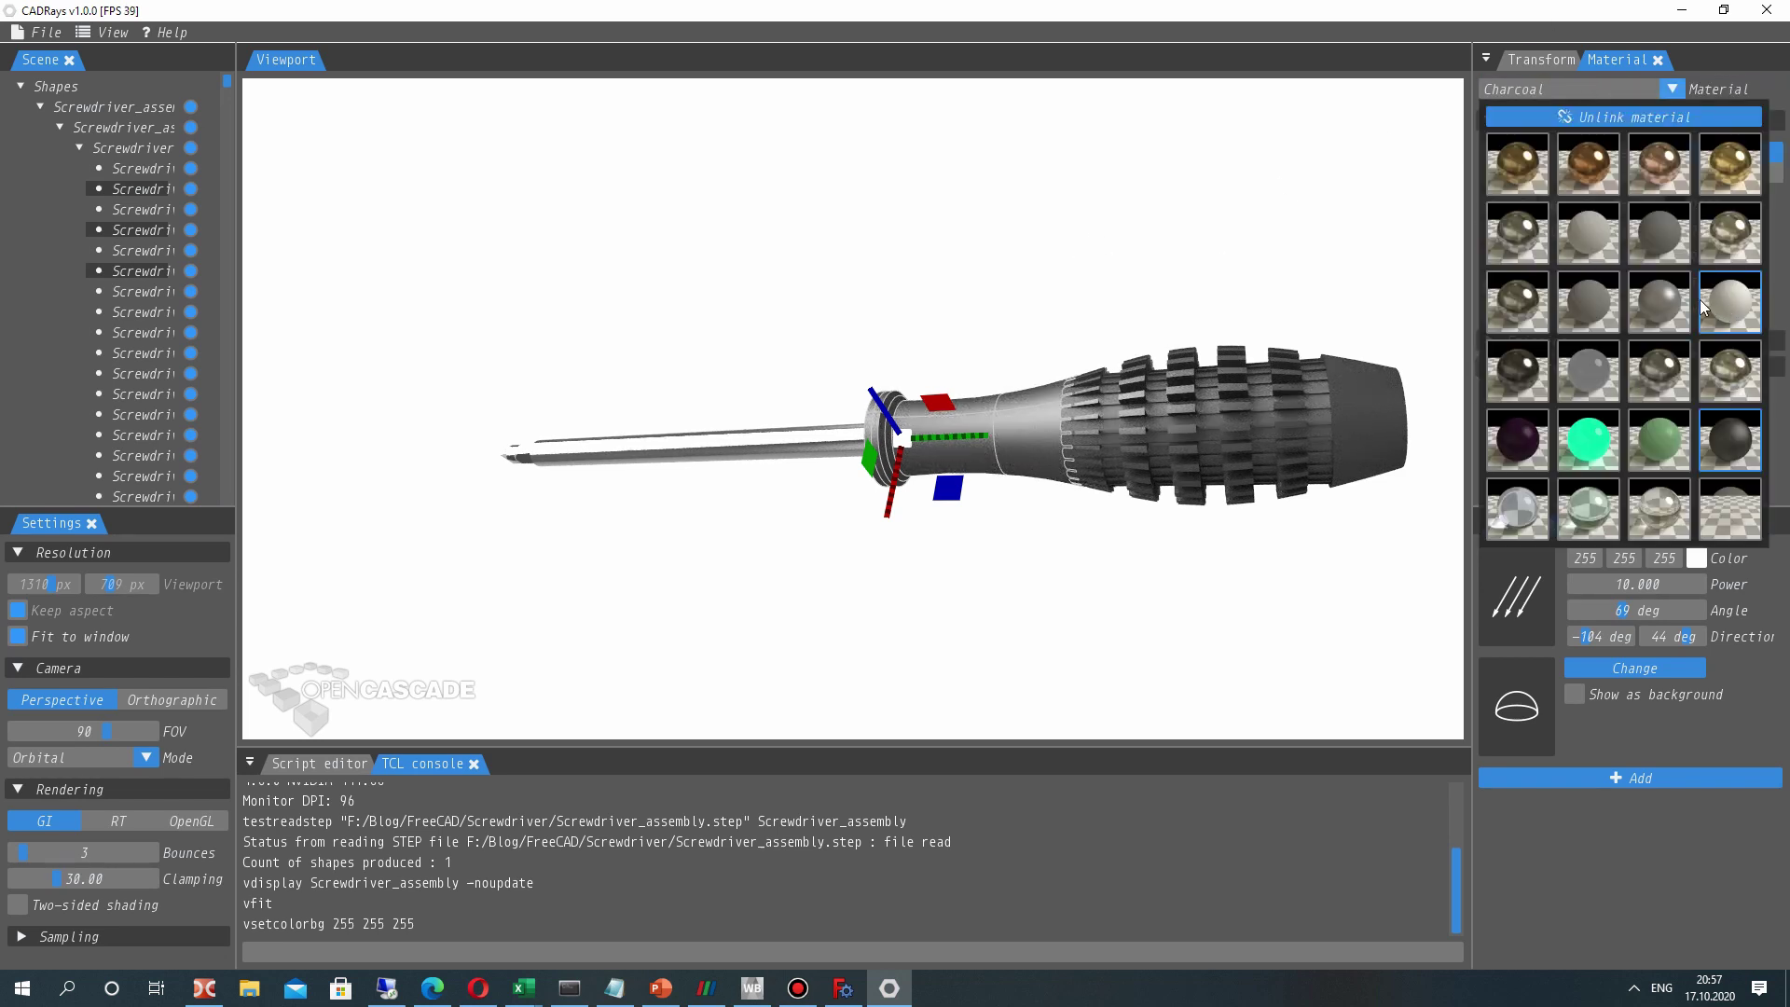
pyautogui.click(1641, 311)
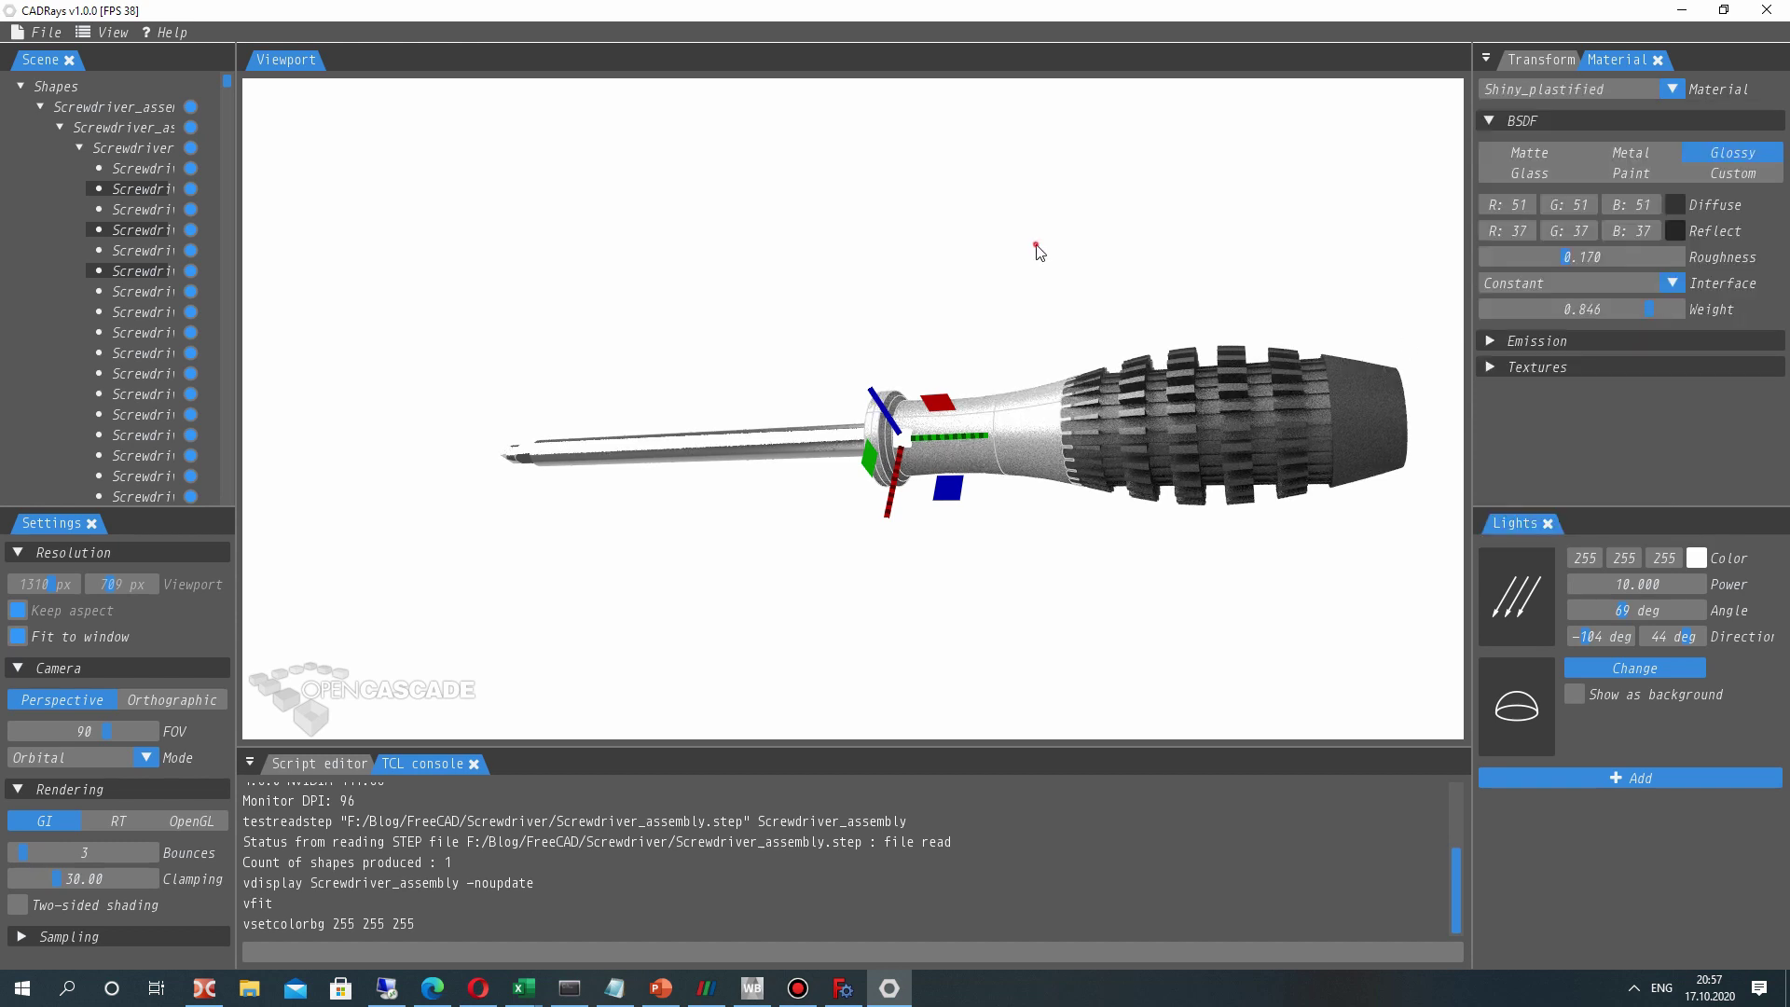
pyautogui.click(895, 327)
pyautogui.moveTo(895, 327); pyautogui.dragTo(1007, 564)
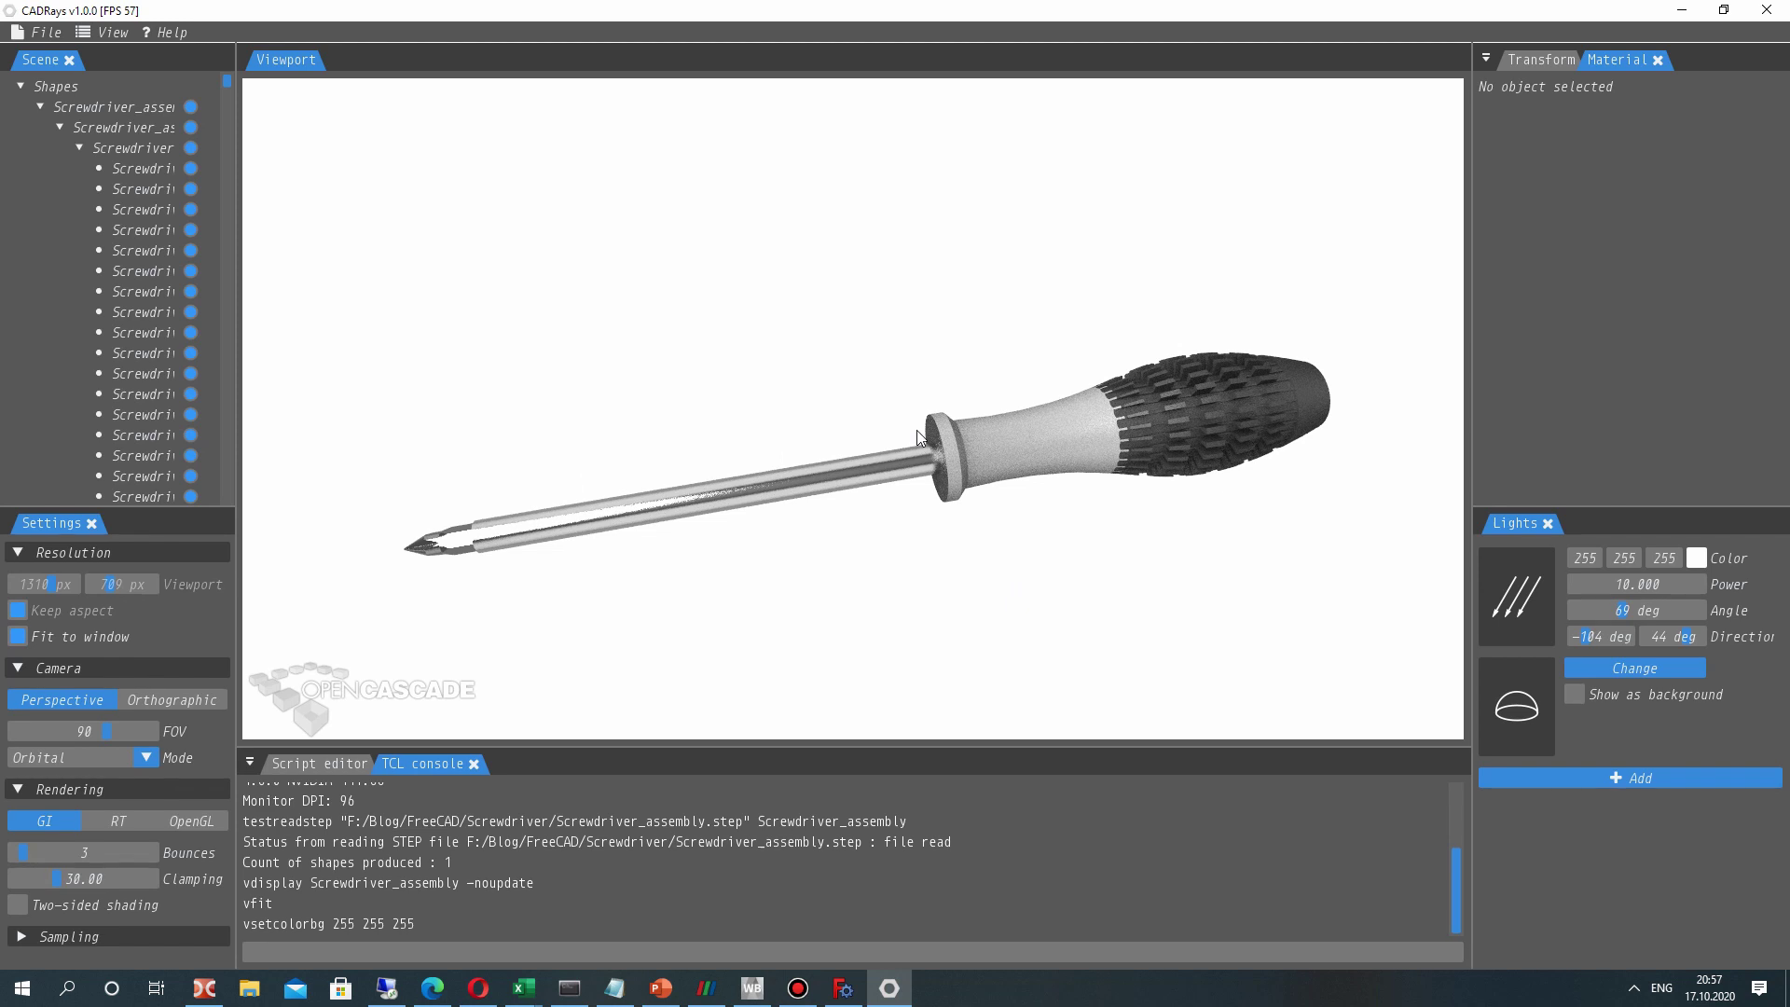
# - Orbit to a tilted three-quarter view, handle upper right, after trying the light Angle slider
pyautogui.moveTo(918, 431); pyautogui.dragTo(923, 568)
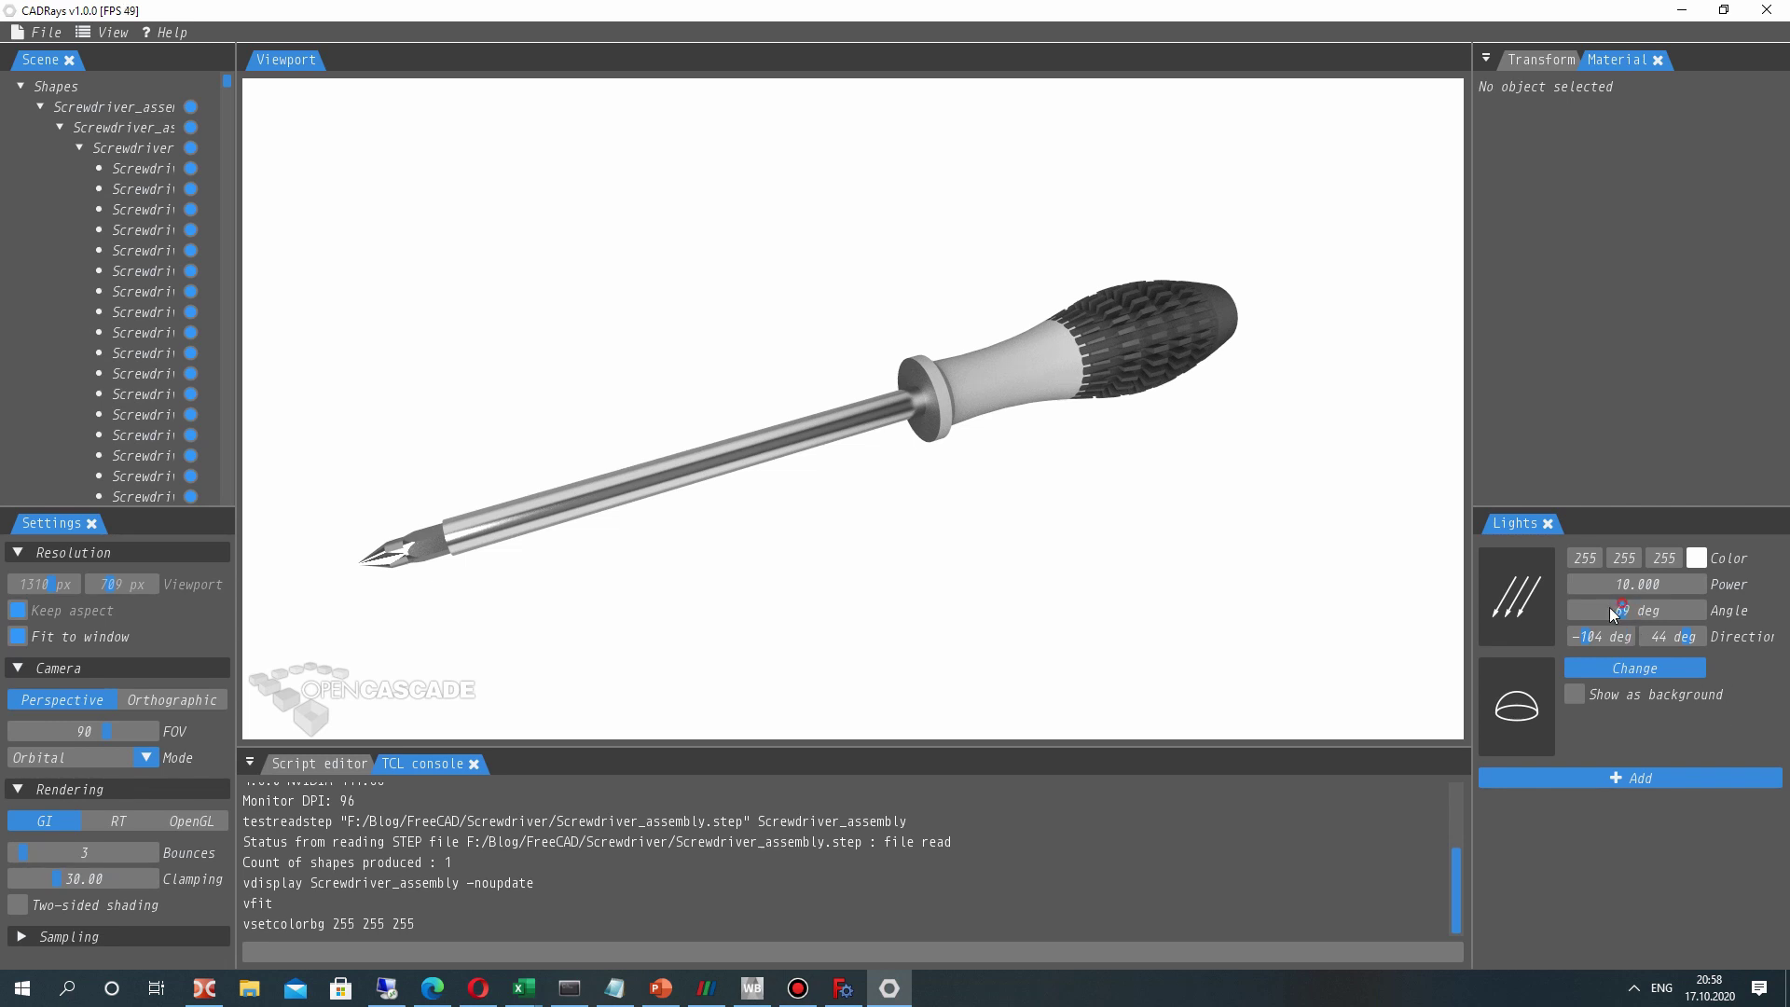
pyautogui.moveTo(1609, 607); pyautogui.dragTo(1622, 610)
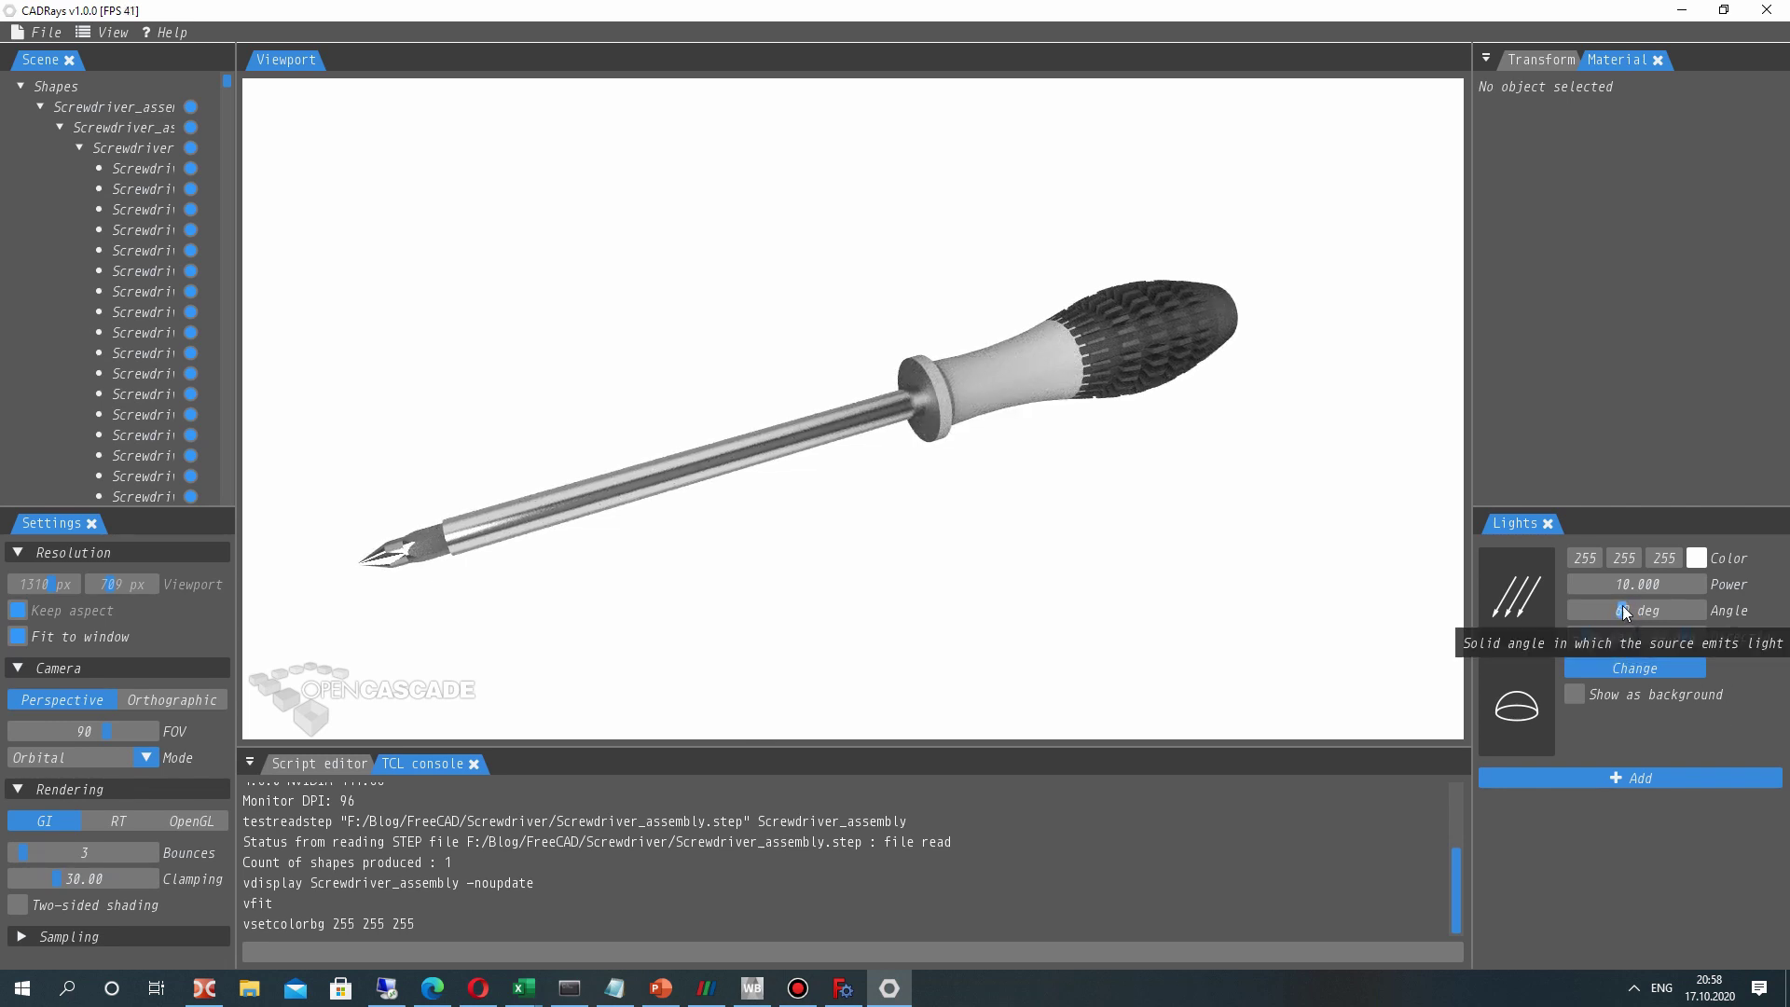
pyautogui.moveTo(1159, 524)
pyautogui.mouseDown()
pyautogui.moveTo(721, 677)
pyautogui.moveTo(835, 627)
pyautogui.moveTo(1051, 607)
pyautogui.moveTo(960, 438)
pyautogui.moveTo(1059, 244)
pyautogui.moveTo(879, 476)
pyautogui.moveTo(1039, 504)
pyautogui.moveTo(1096, 633)
pyautogui.moveTo(840, 463)
pyautogui.moveTo(886, 307)
pyautogui.moveTo(1002, 341)
pyautogui.moveTo(1200, 694)
pyautogui.moveTo(767, 439)
pyautogui.moveTo(1253, 529)
pyautogui.moveTo(1034, 632)
pyautogui.moveTo(895, 366)
pyautogui.moveTo(920, 370)
pyautogui.mouseUp()
pyautogui.moveTo(933, 455); pyautogui.dragTo(974, 467)
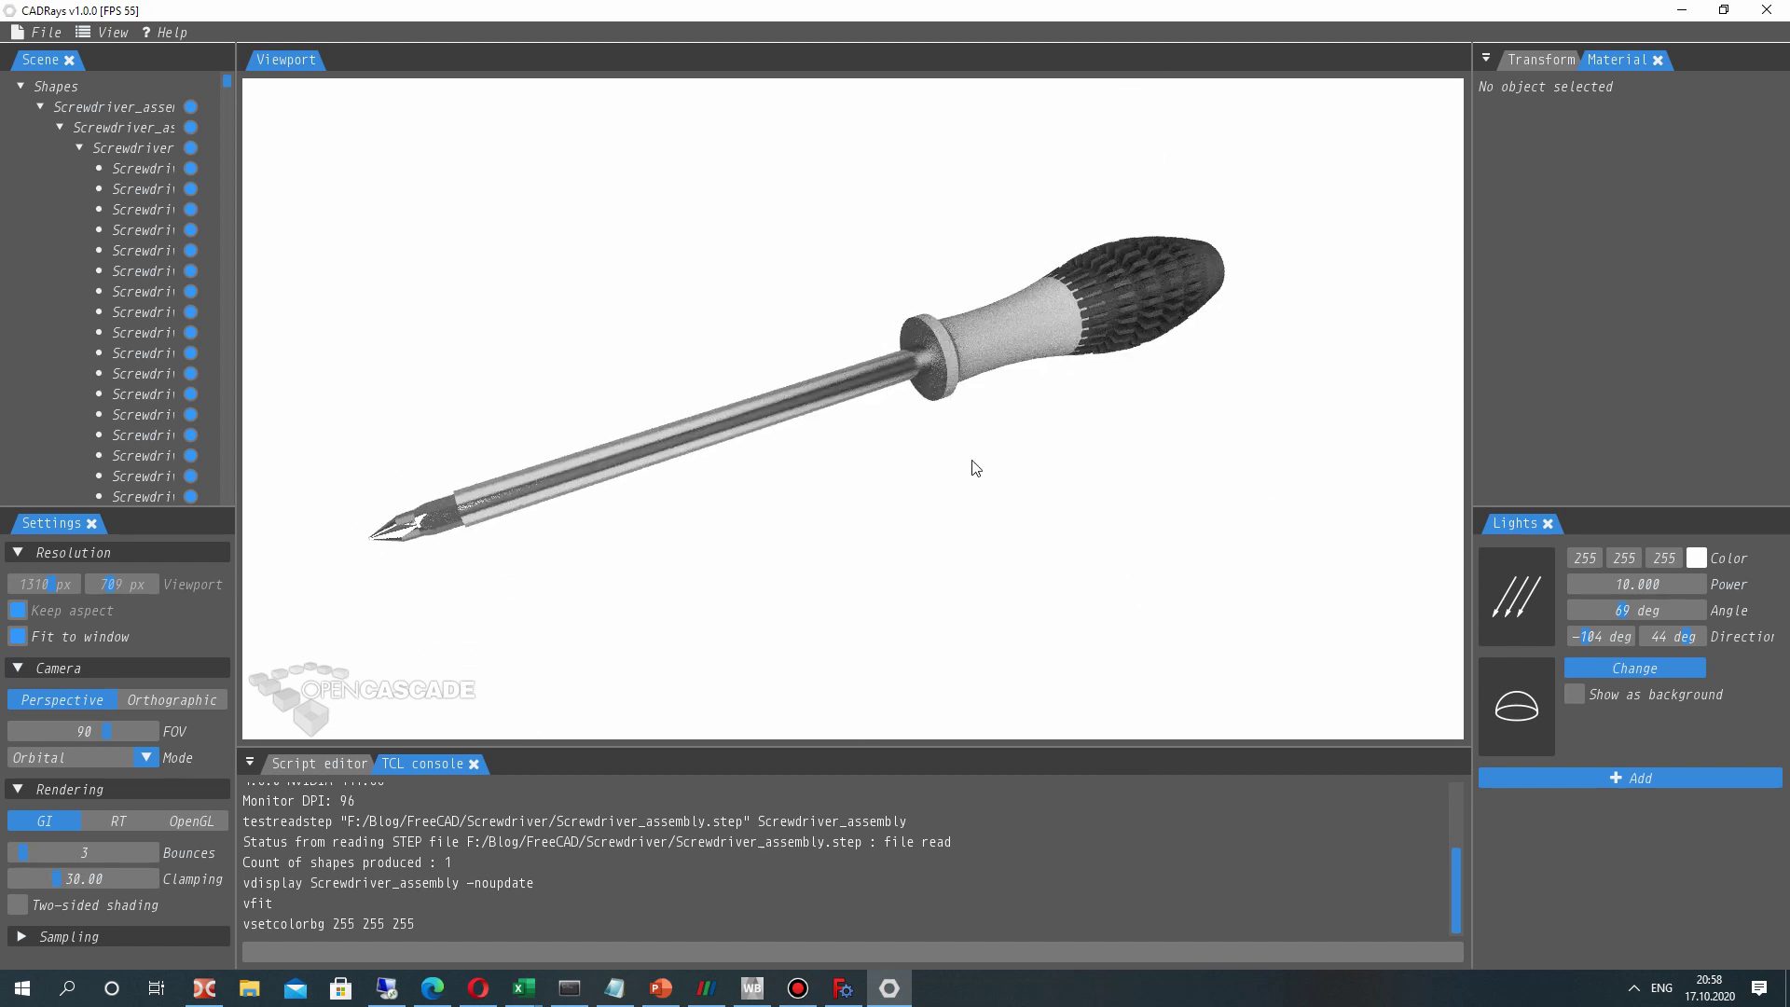
# - Try orthographic projection, then return to perspective and narrow the field of view
pyautogui.click(167, 700)
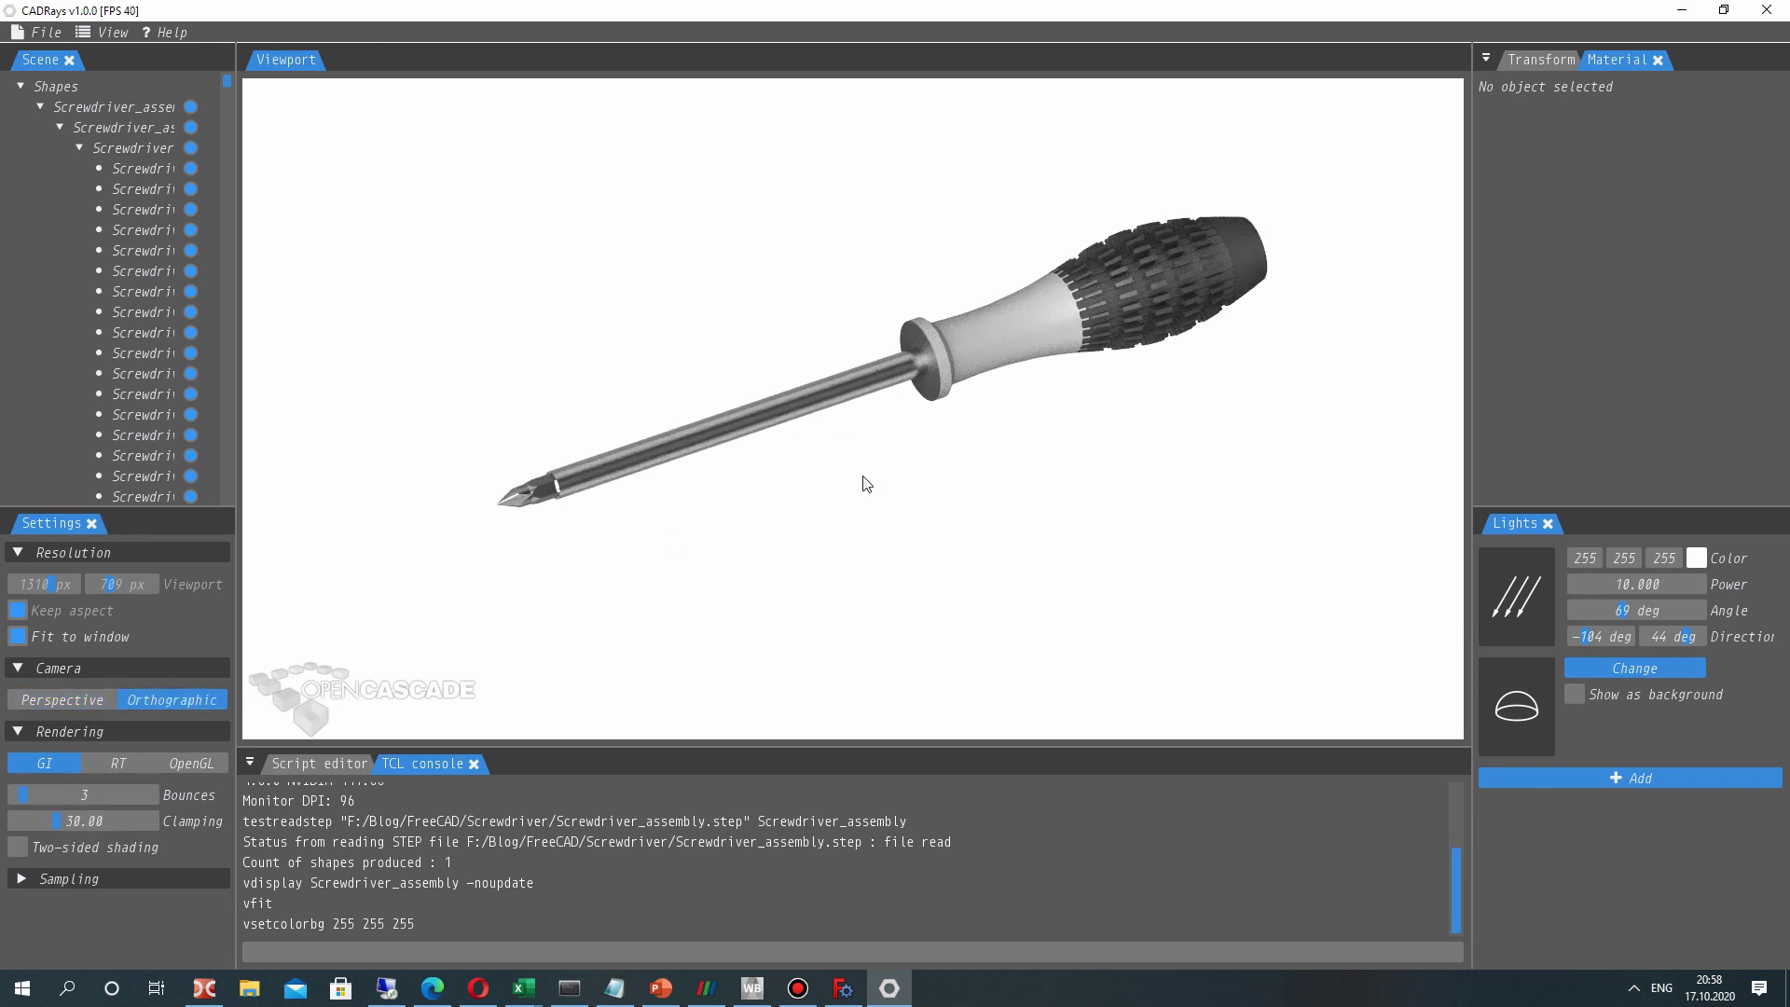
pyautogui.moveTo(858, 483)
pyautogui.mouseDown()
pyautogui.moveTo(839, 503)
pyautogui.moveTo(884, 490)
pyautogui.mouseUp()
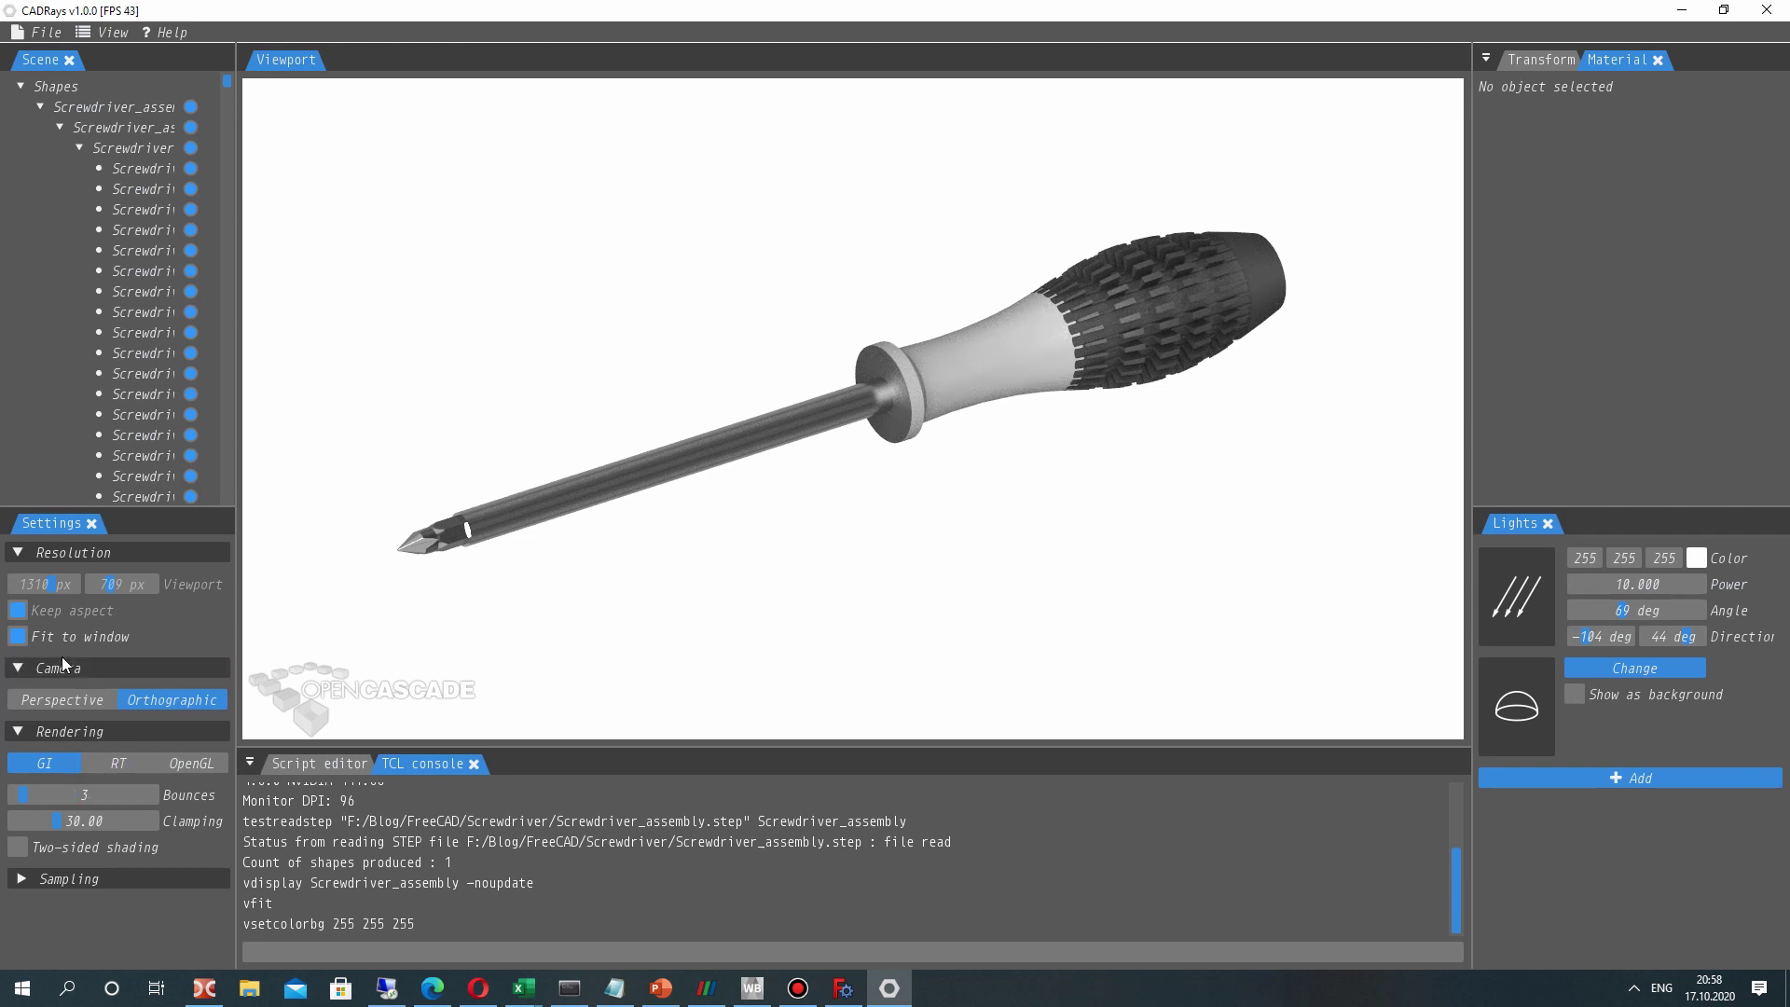
pyautogui.click(59, 706)
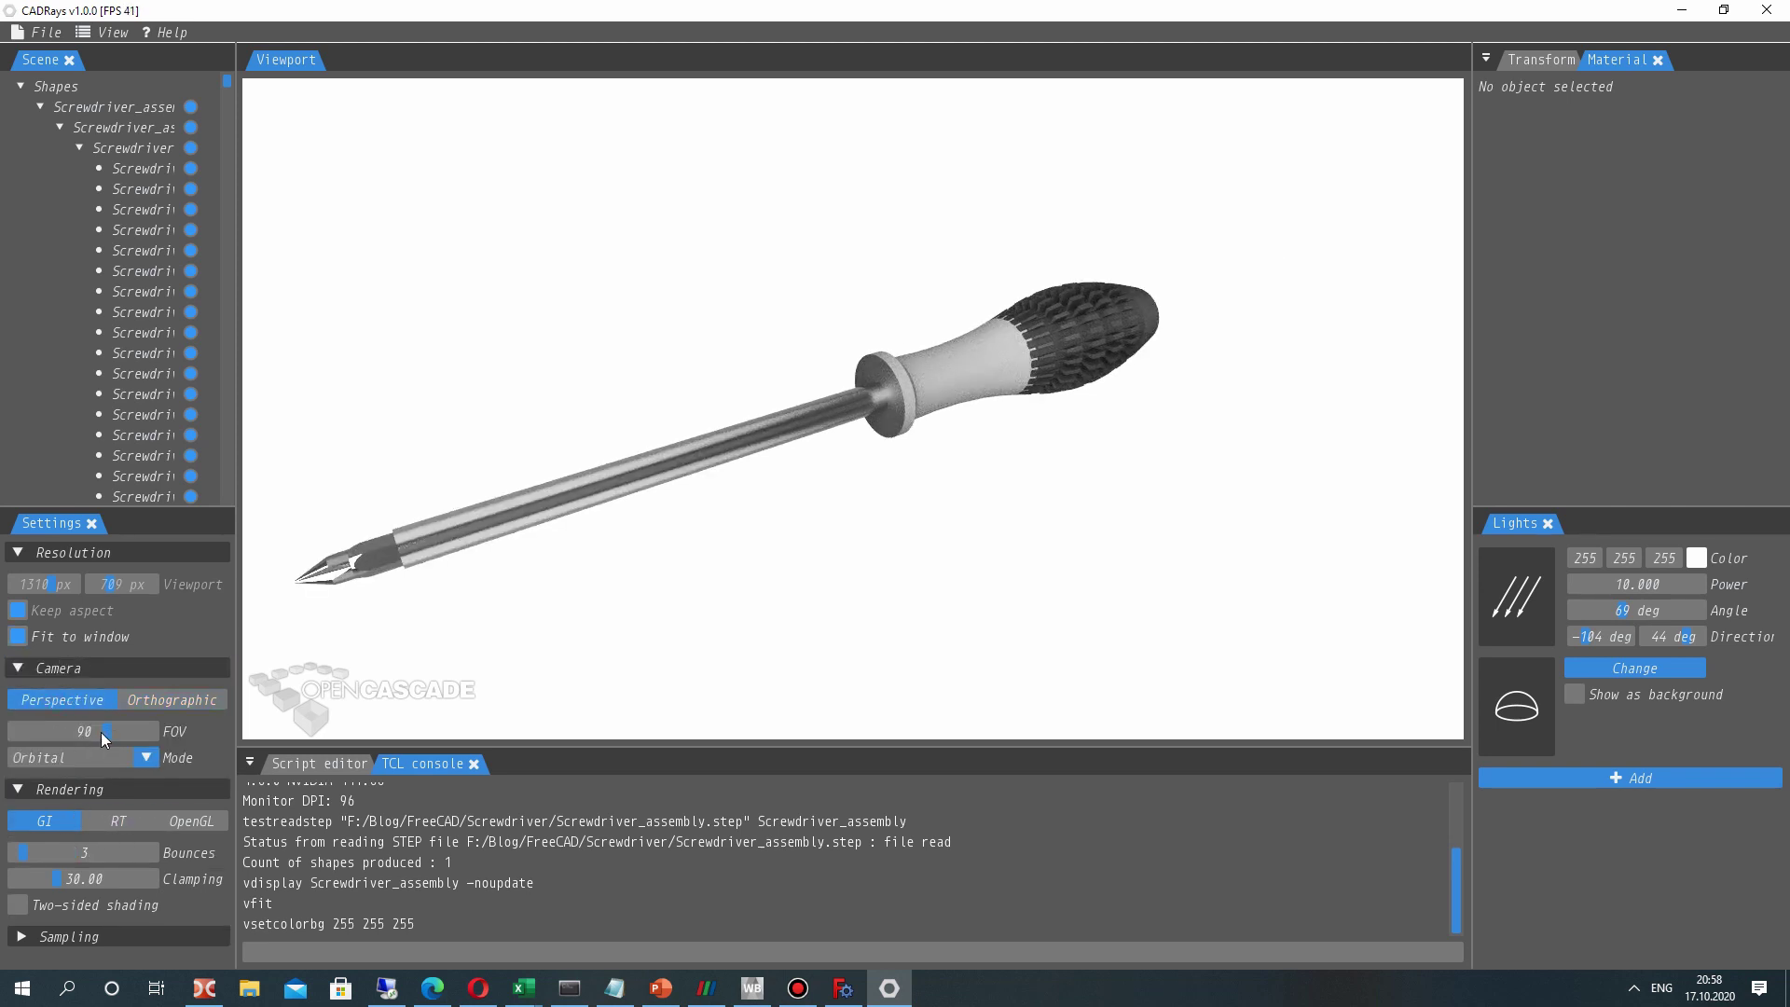
pyautogui.moveTo(101, 731); pyautogui.dragTo(7, 730)
pyautogui.scroll(-5, 771, 487)
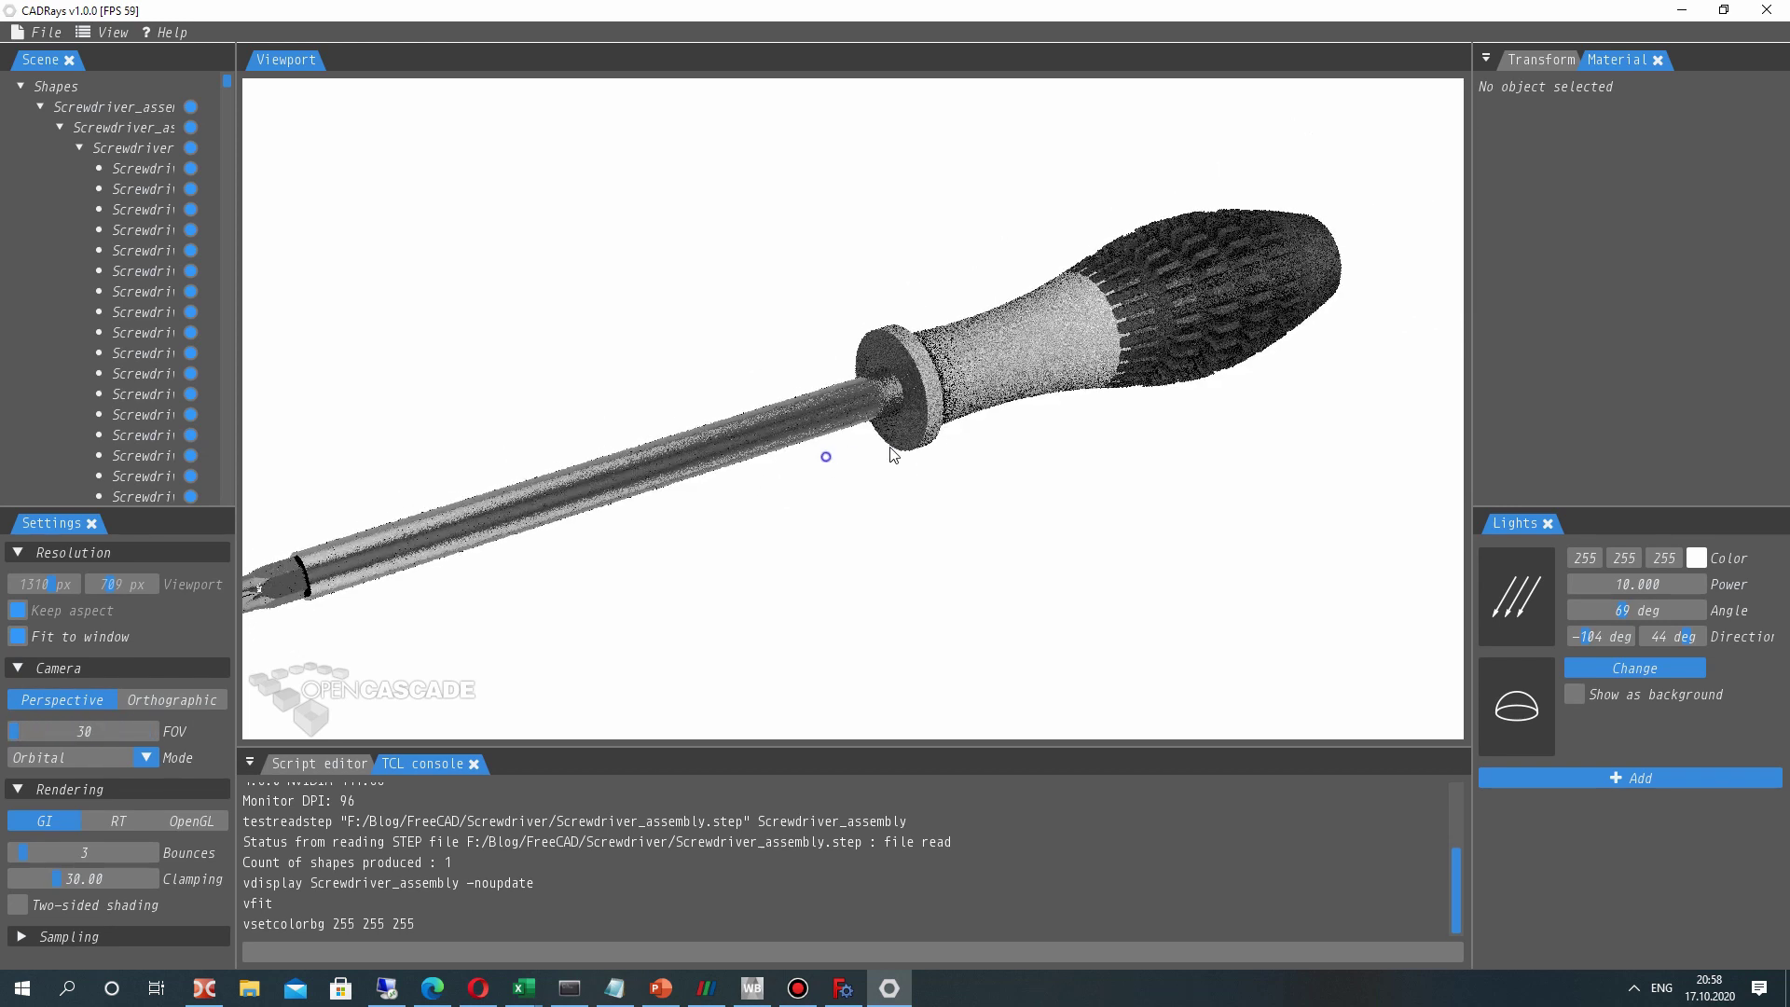
pyautogui.moveTo(990, 442); pyautogui.dragTo(910, 466)
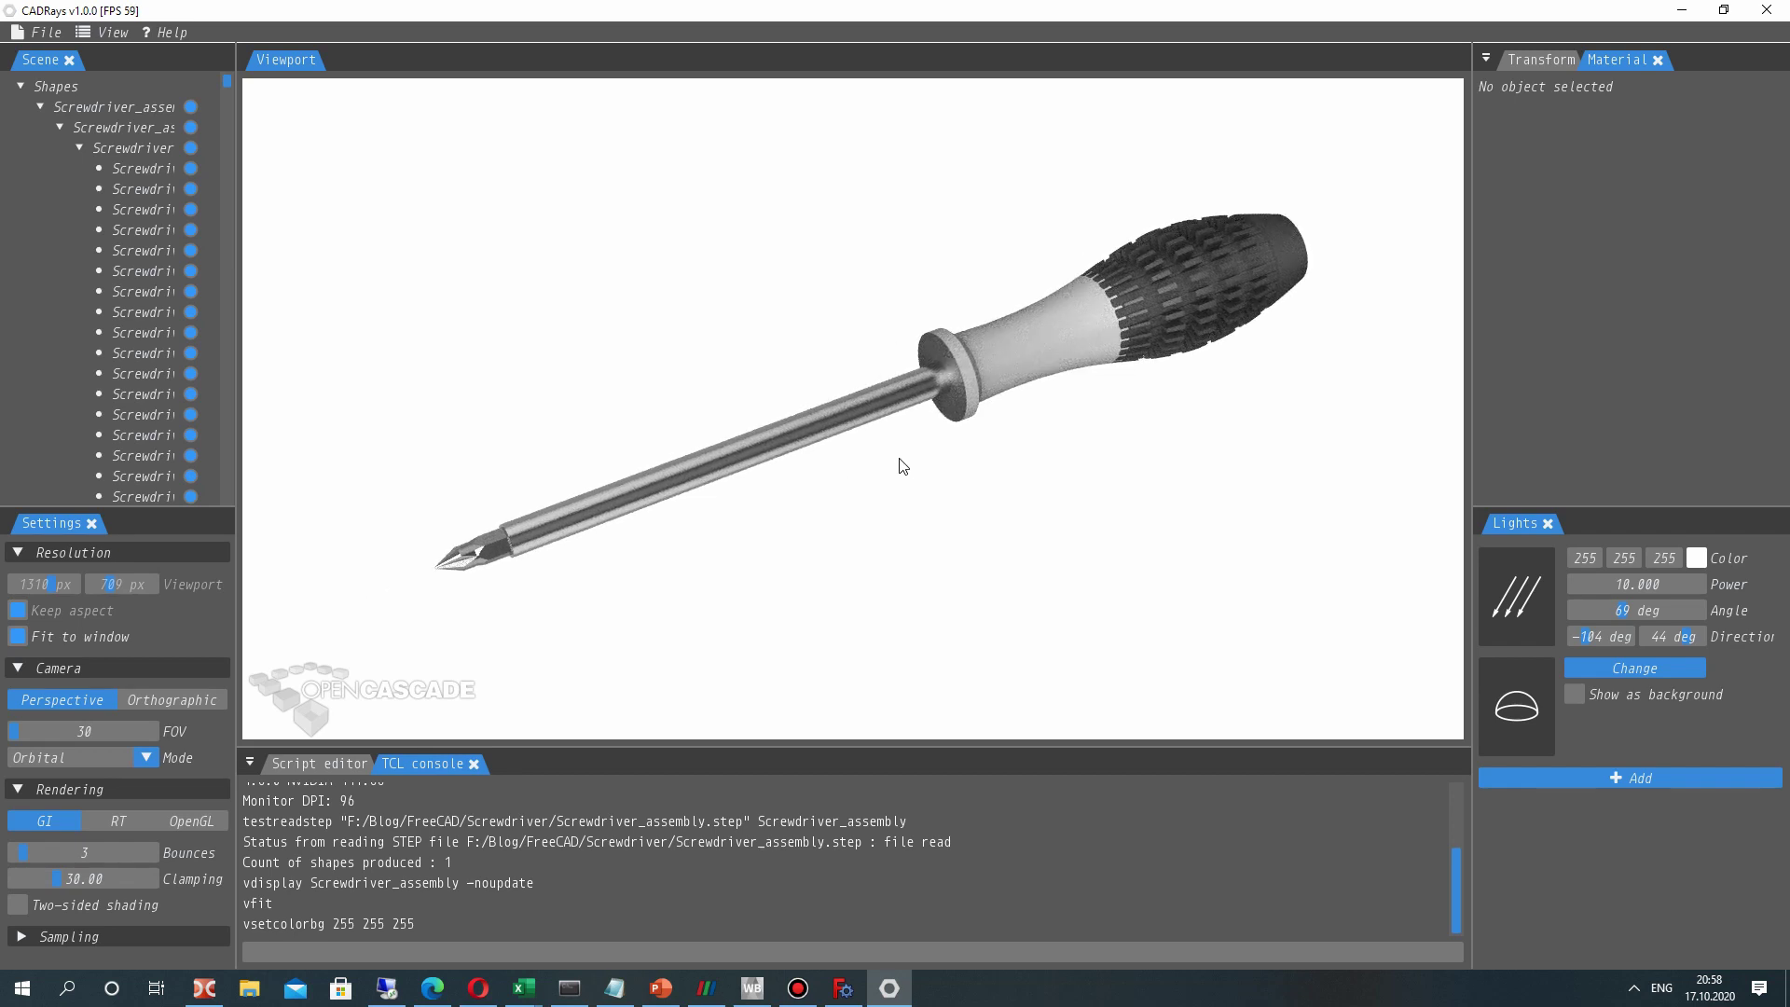
# - Settle the field of view at 40° and zoom to frame the whole screwdriver
pyautogui.moveTo(10, 732); pyautogui.dragTo(82, 731)
pyautogui.scroll(3, 831, 454)
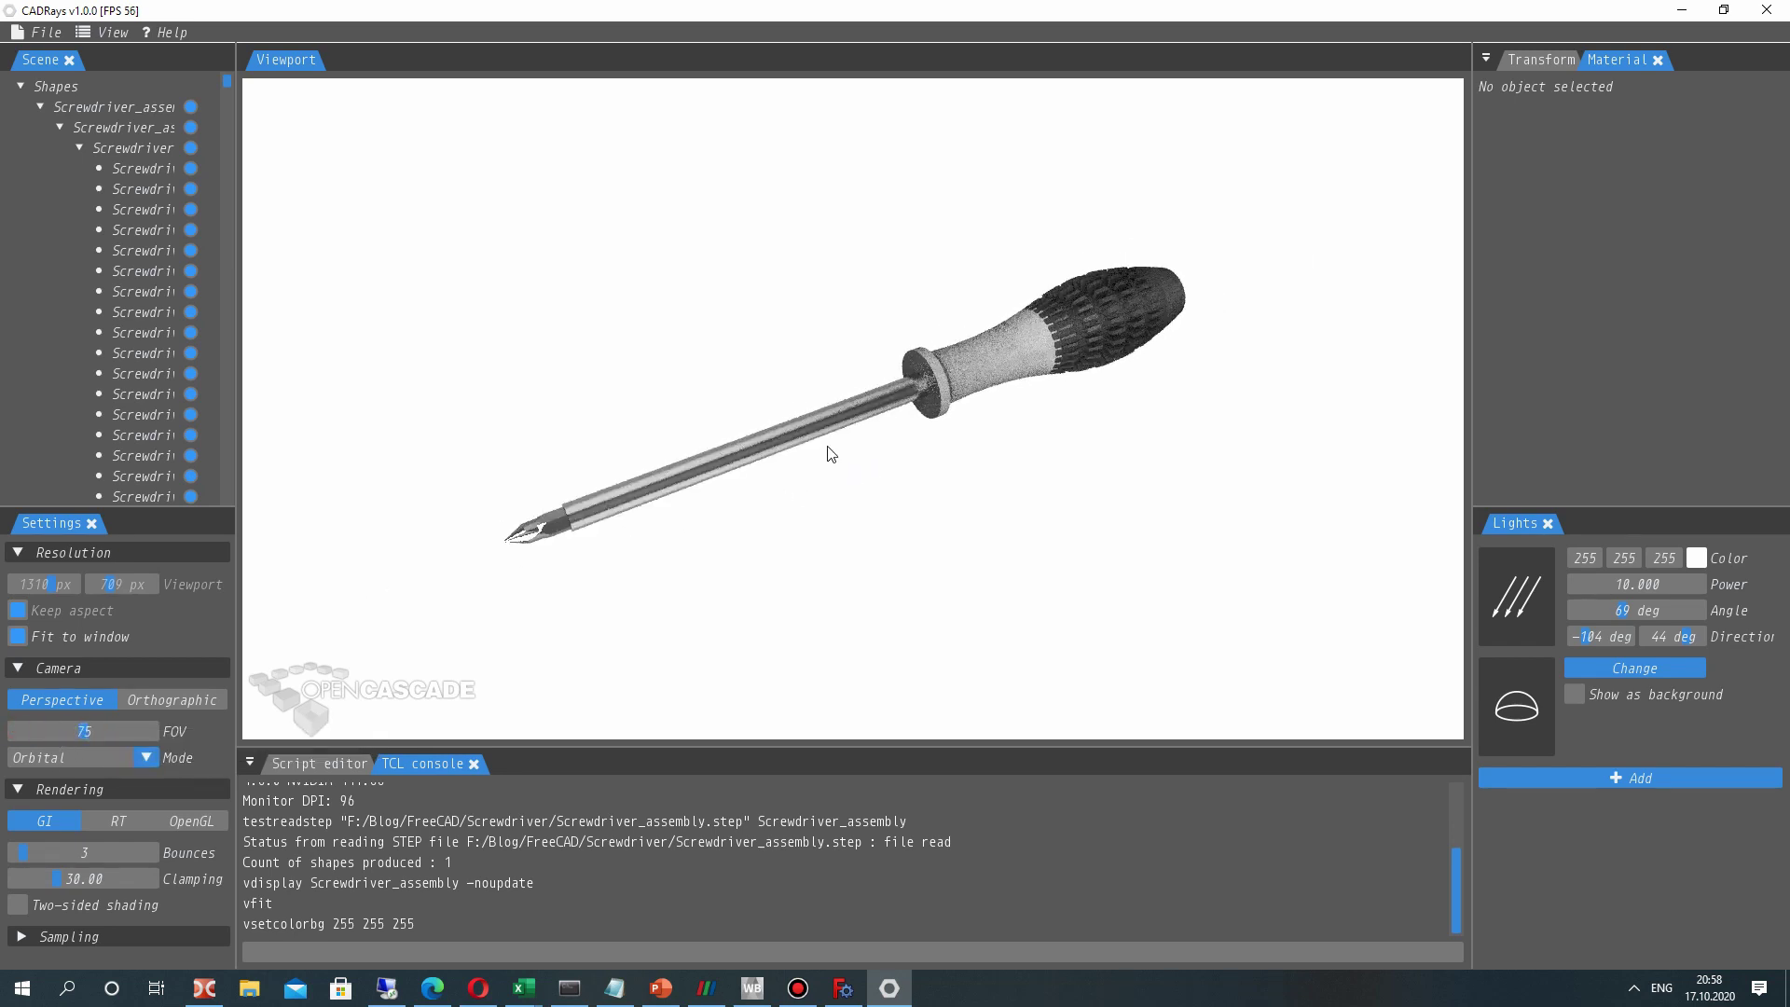
pyautogui.scroll(2, 831, 454)
pyautogui.moveTo(755, 551)
pyautogui.mouseDown()
pyautogui.moveTo(707, 551)
pyautogui.moveTo(753, 539)
pyautogui.mouseUp()
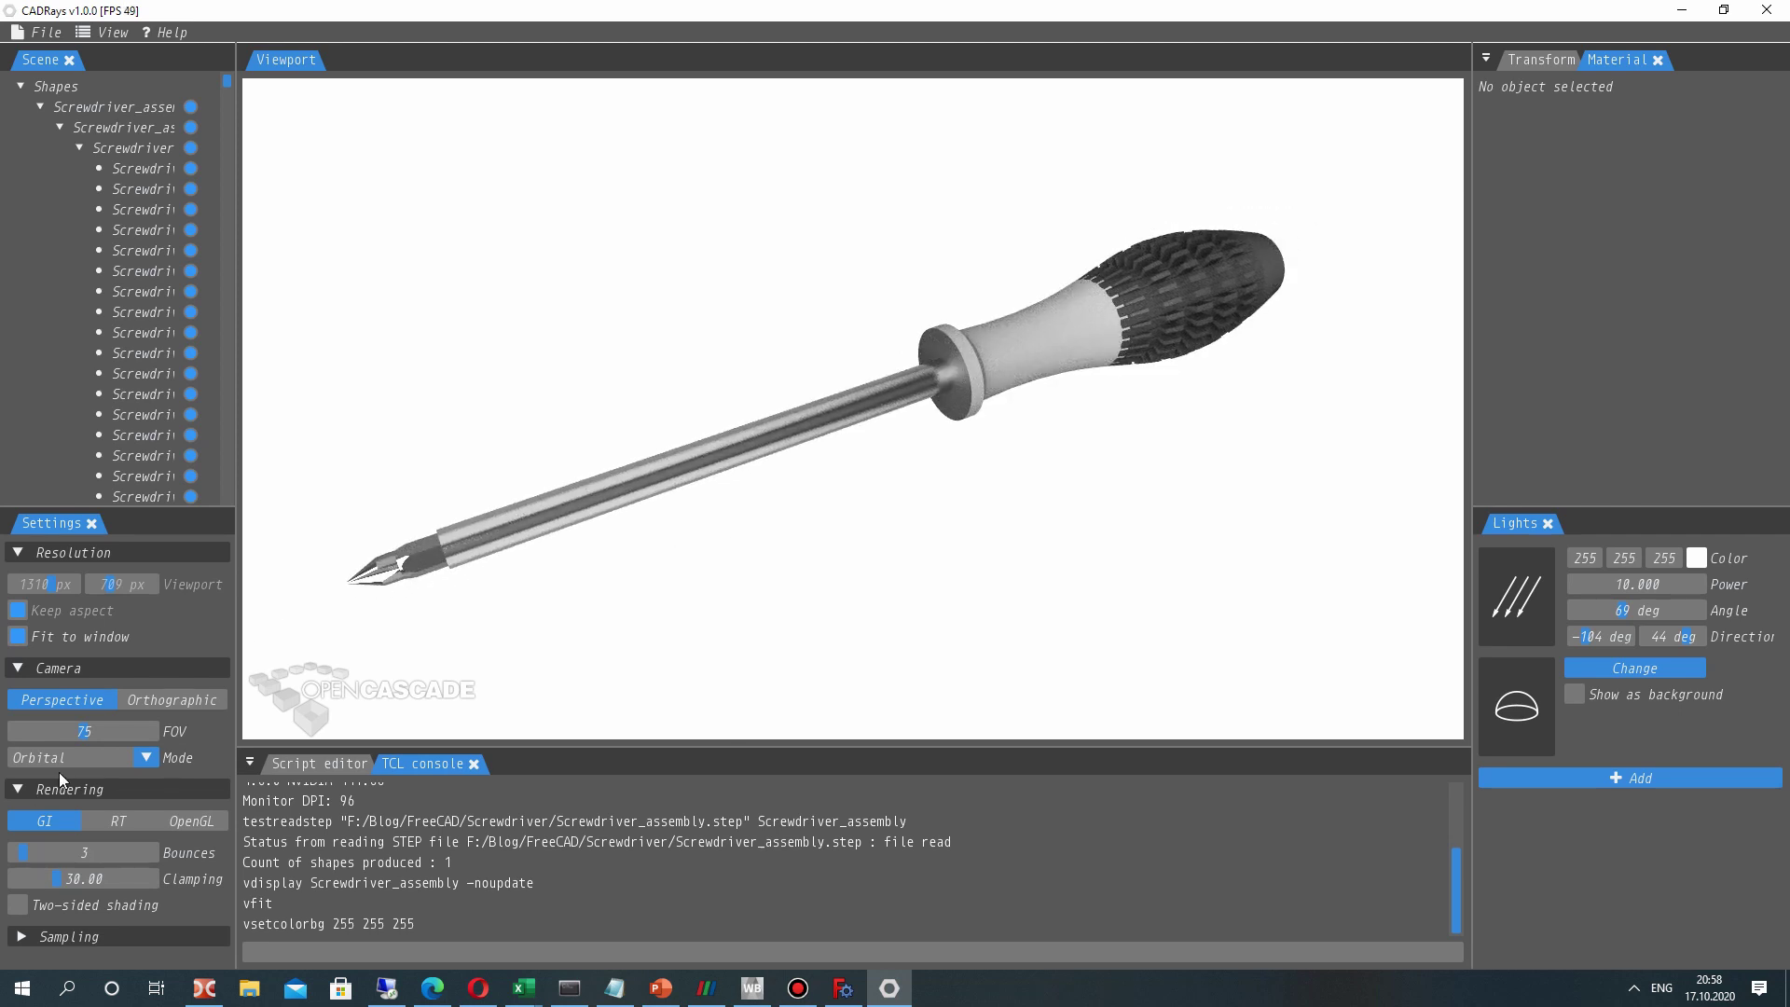
pyautogui.moveTo(75, 724); pyautogui.dragTo(29, 741)
pyautogui.scroll(-5, 891, 435)
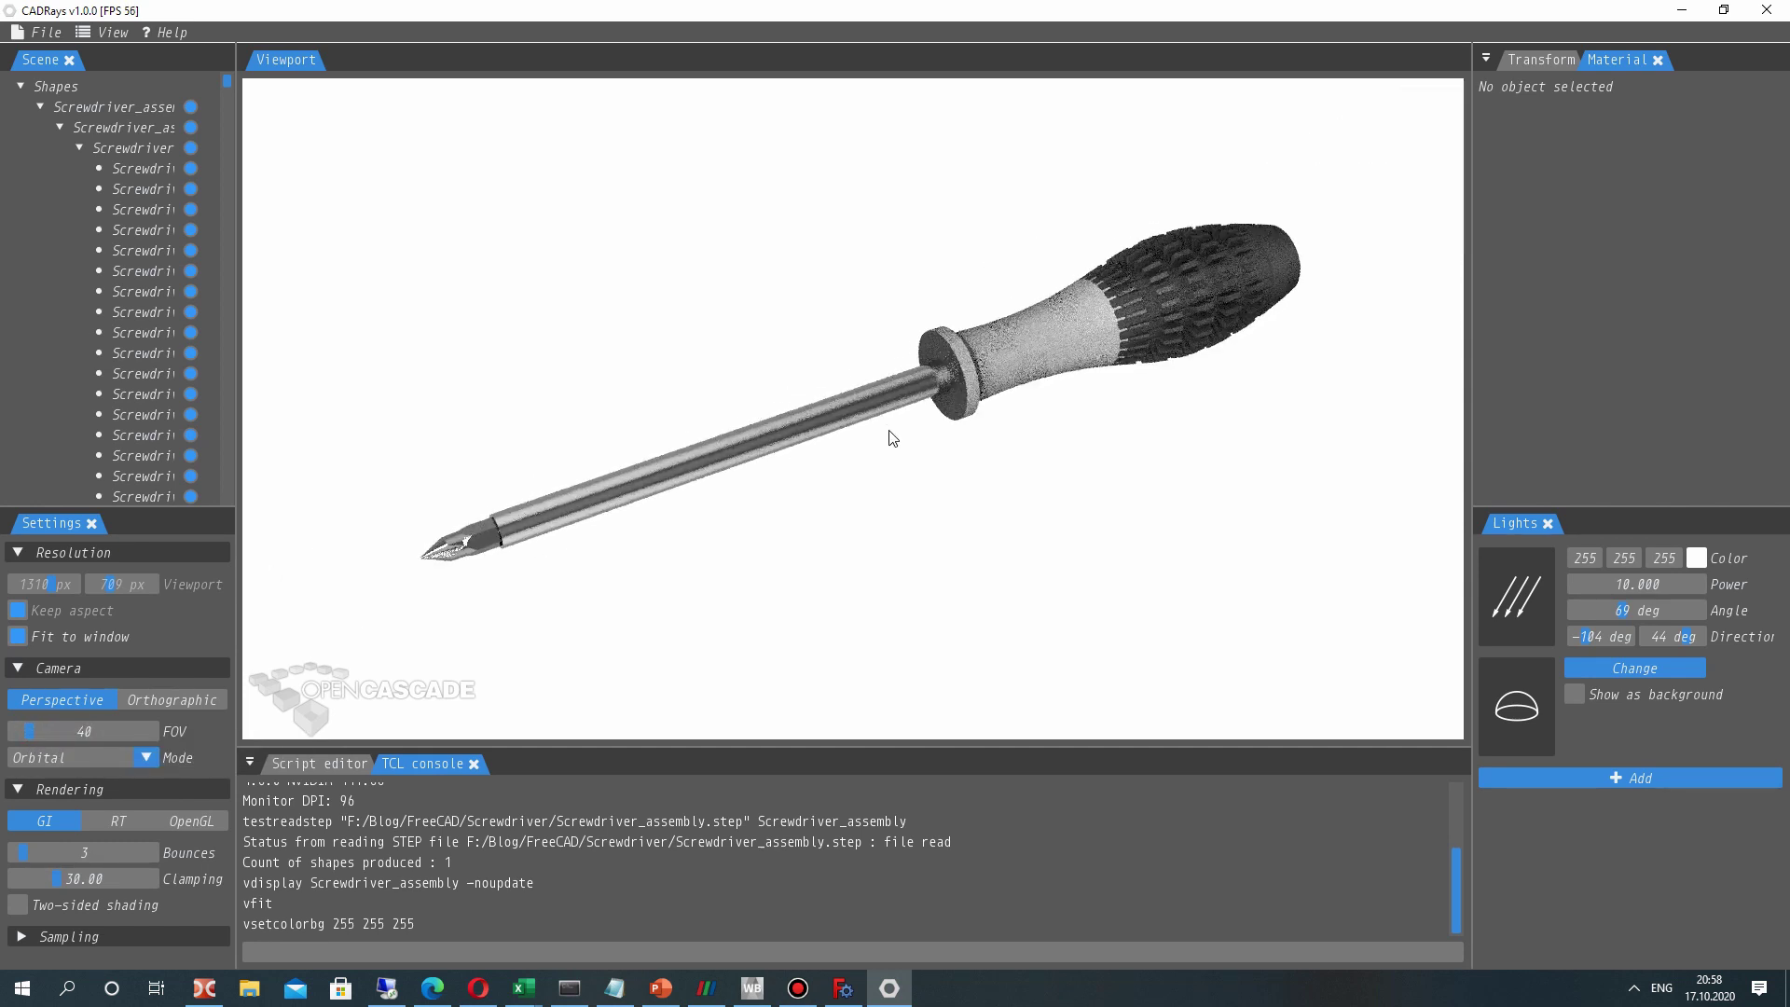
pyautogui.scroll(1, 919, 442)
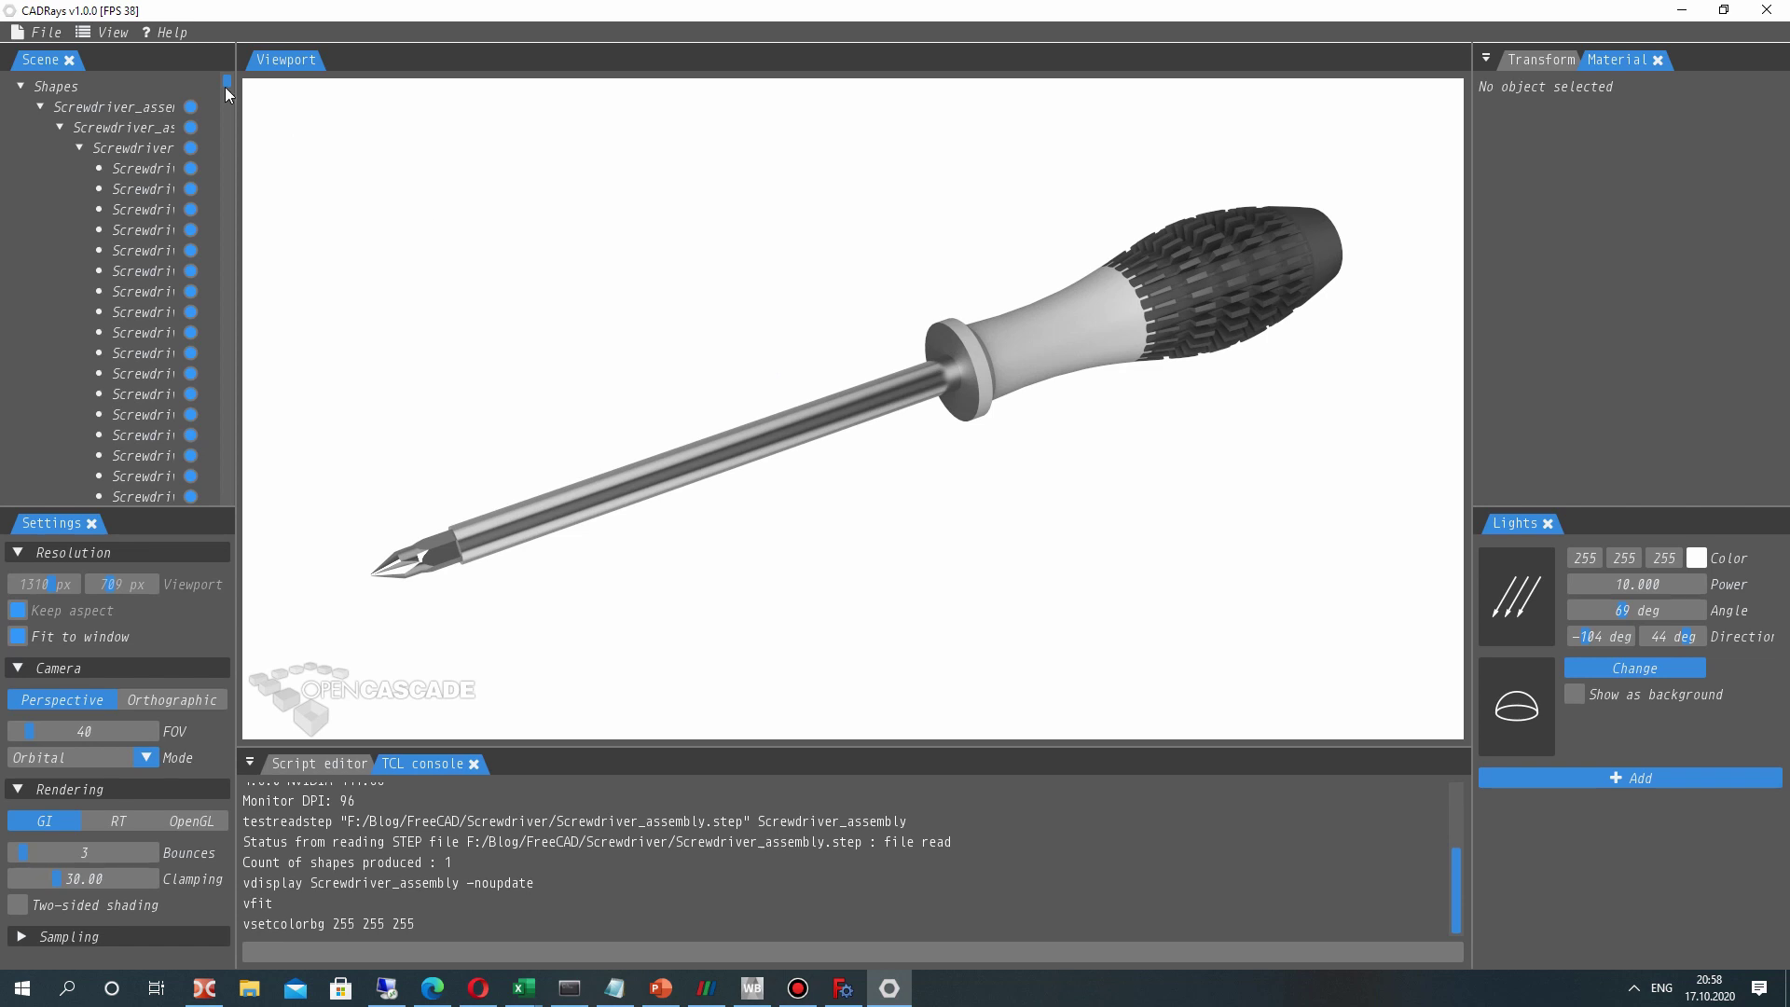
# - Save the render image as Label_two.png in the FreeCAD > Screwdriver folder
pyautogui.click(33, 32)
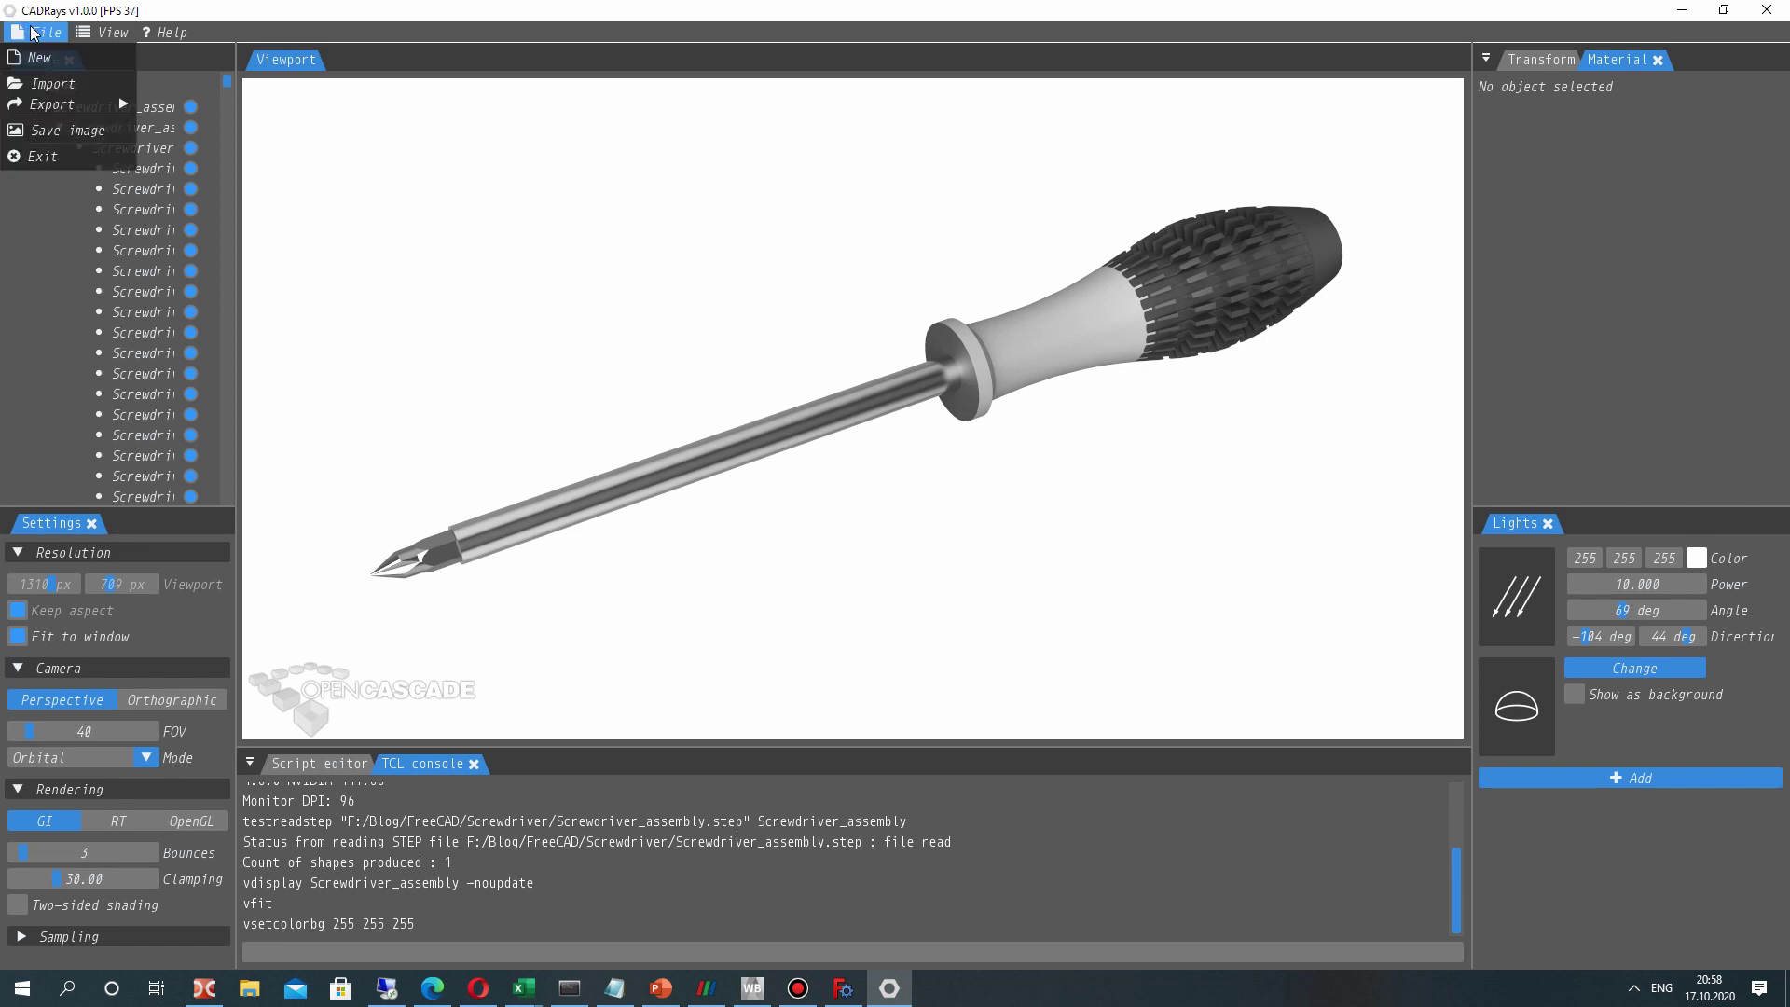
pyautogui.click(42, 132)
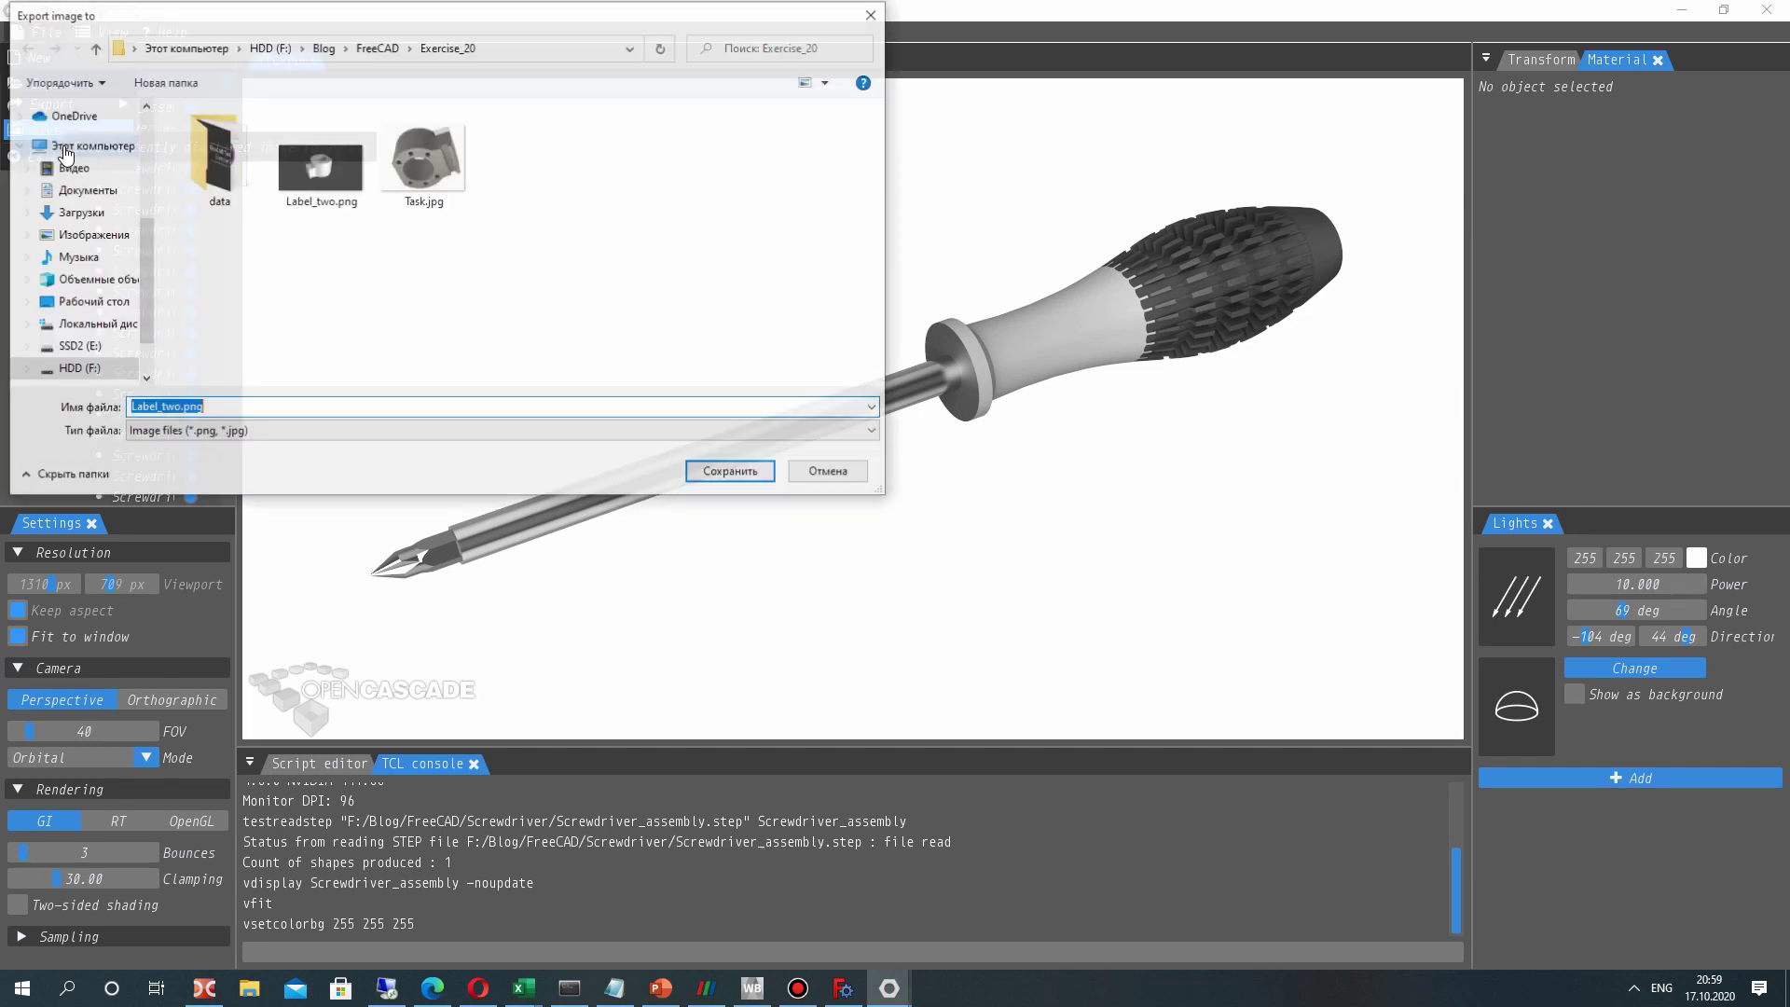
pyautogui.click(377, 47)
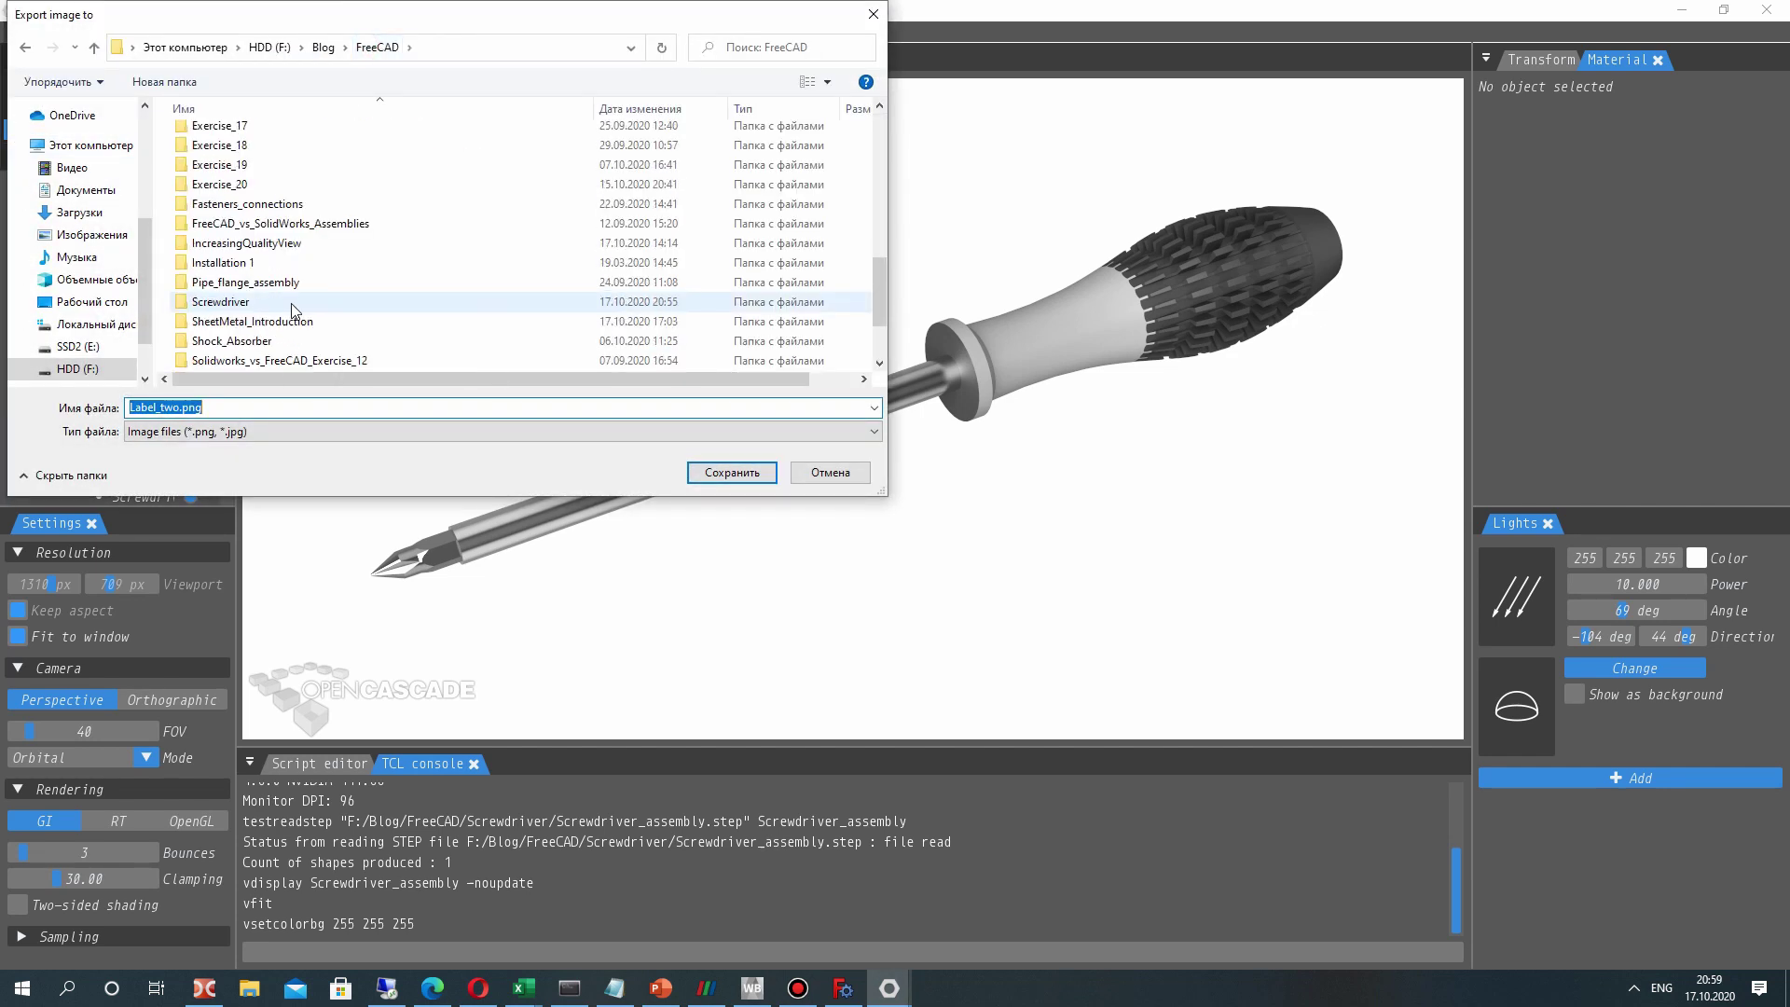
pyautogui.doubleClick(234, 301)
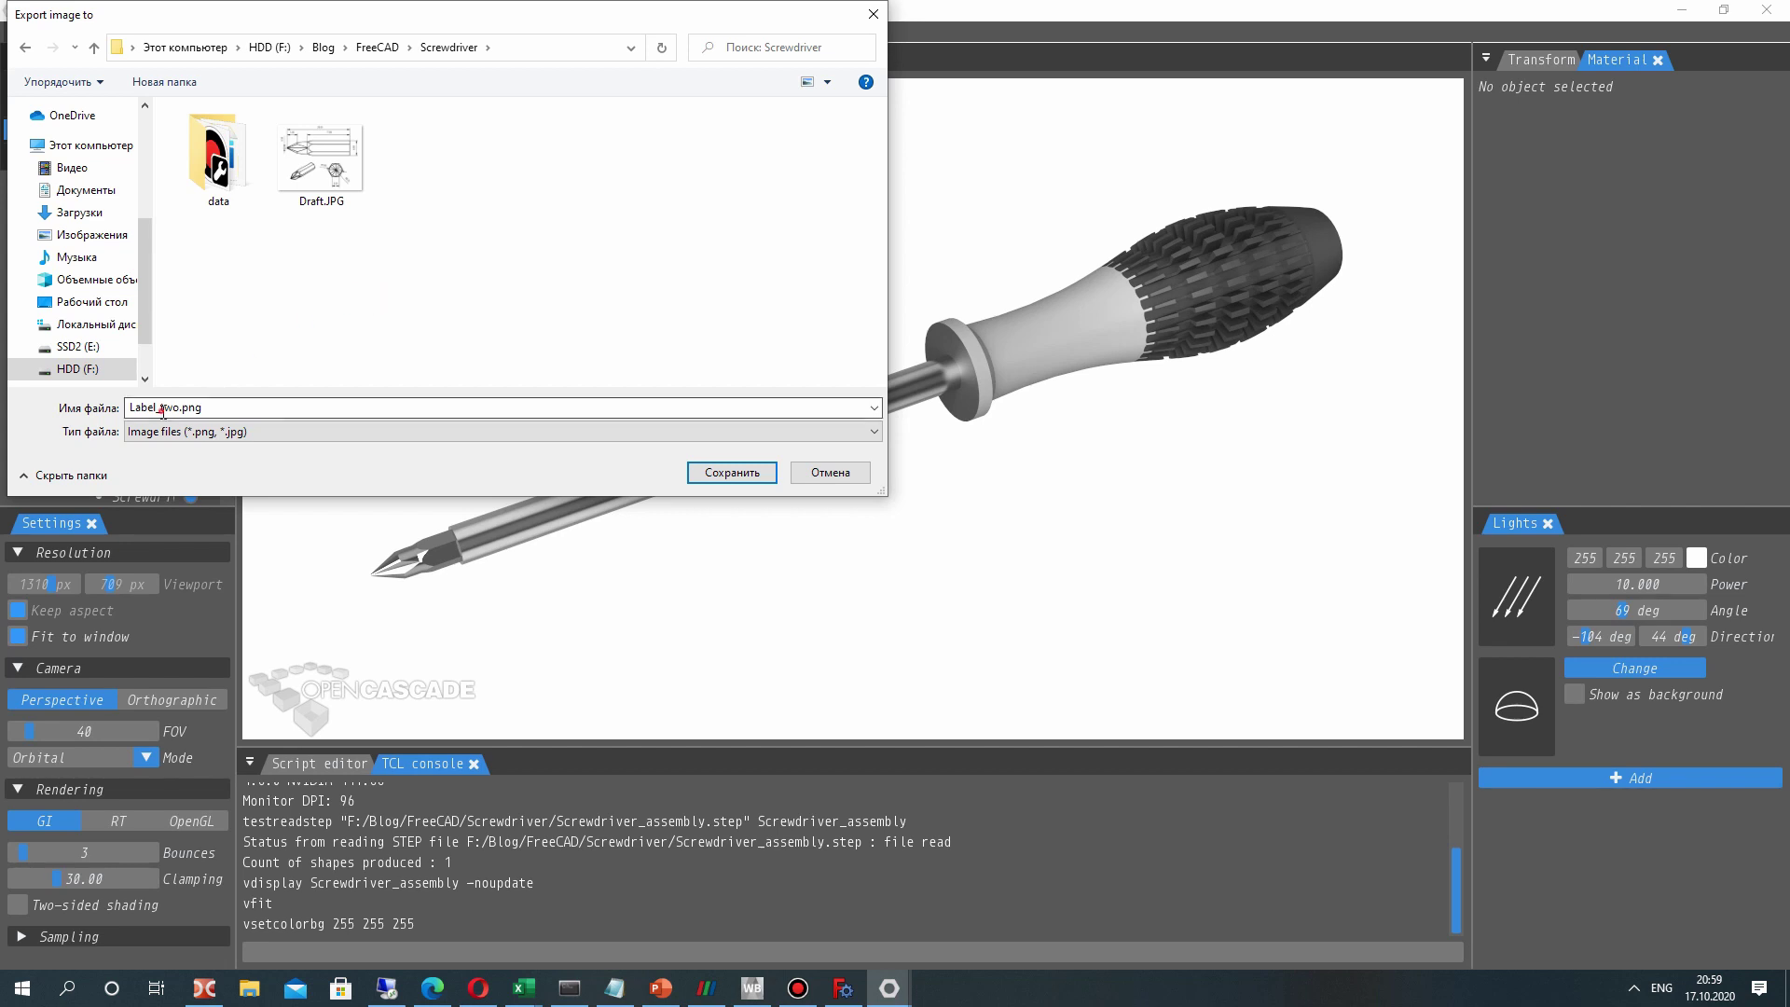
pyautogui.click(732, 473)
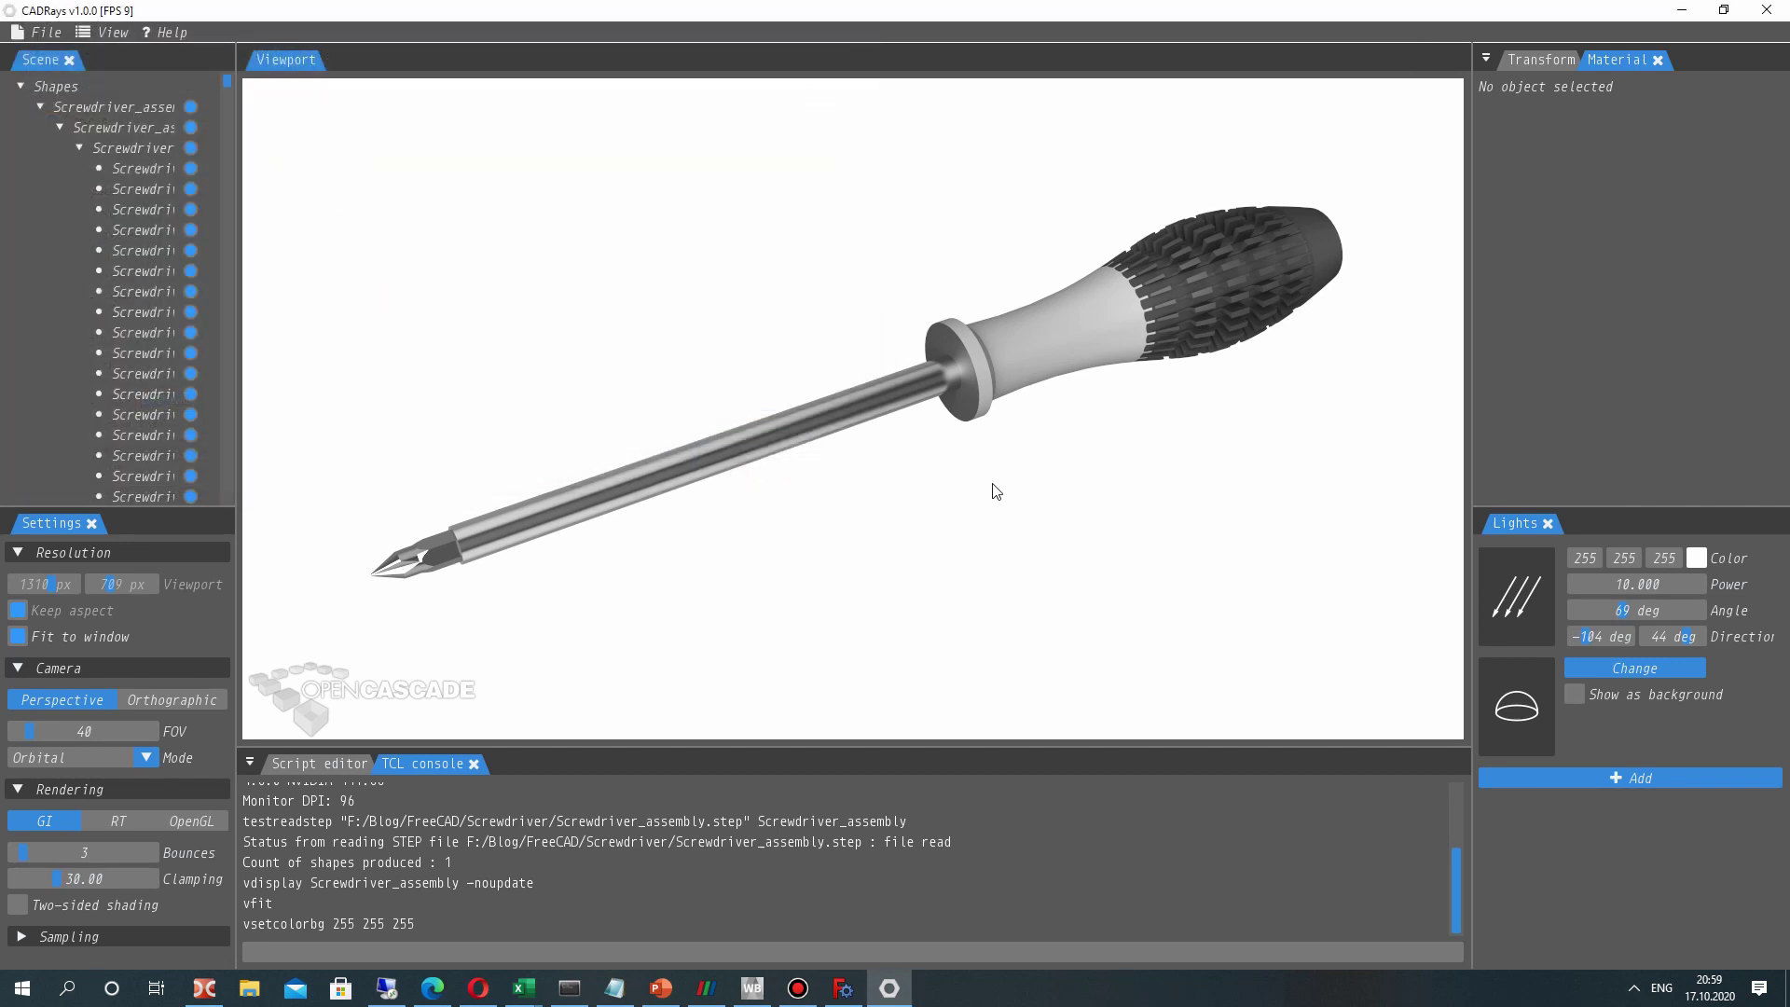
pyautogui.click(204, 989)
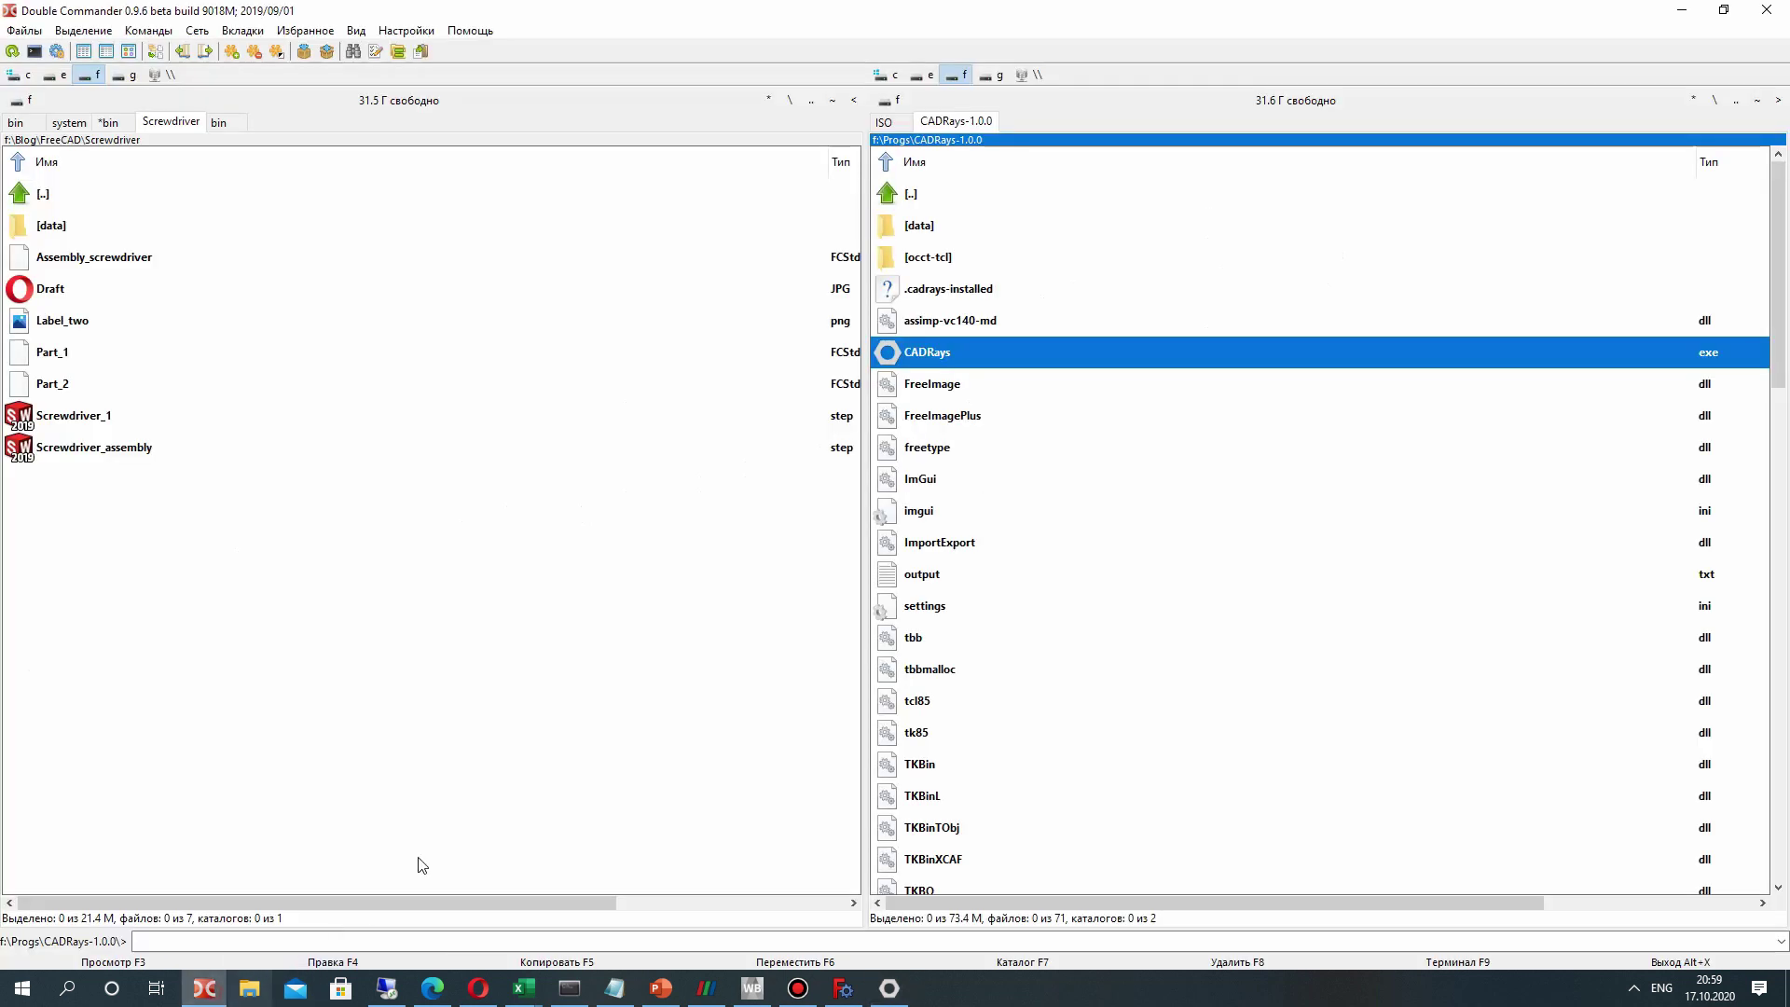
pyautogui.click(228, 566)
pyautogui.doubleClick(62, 320)
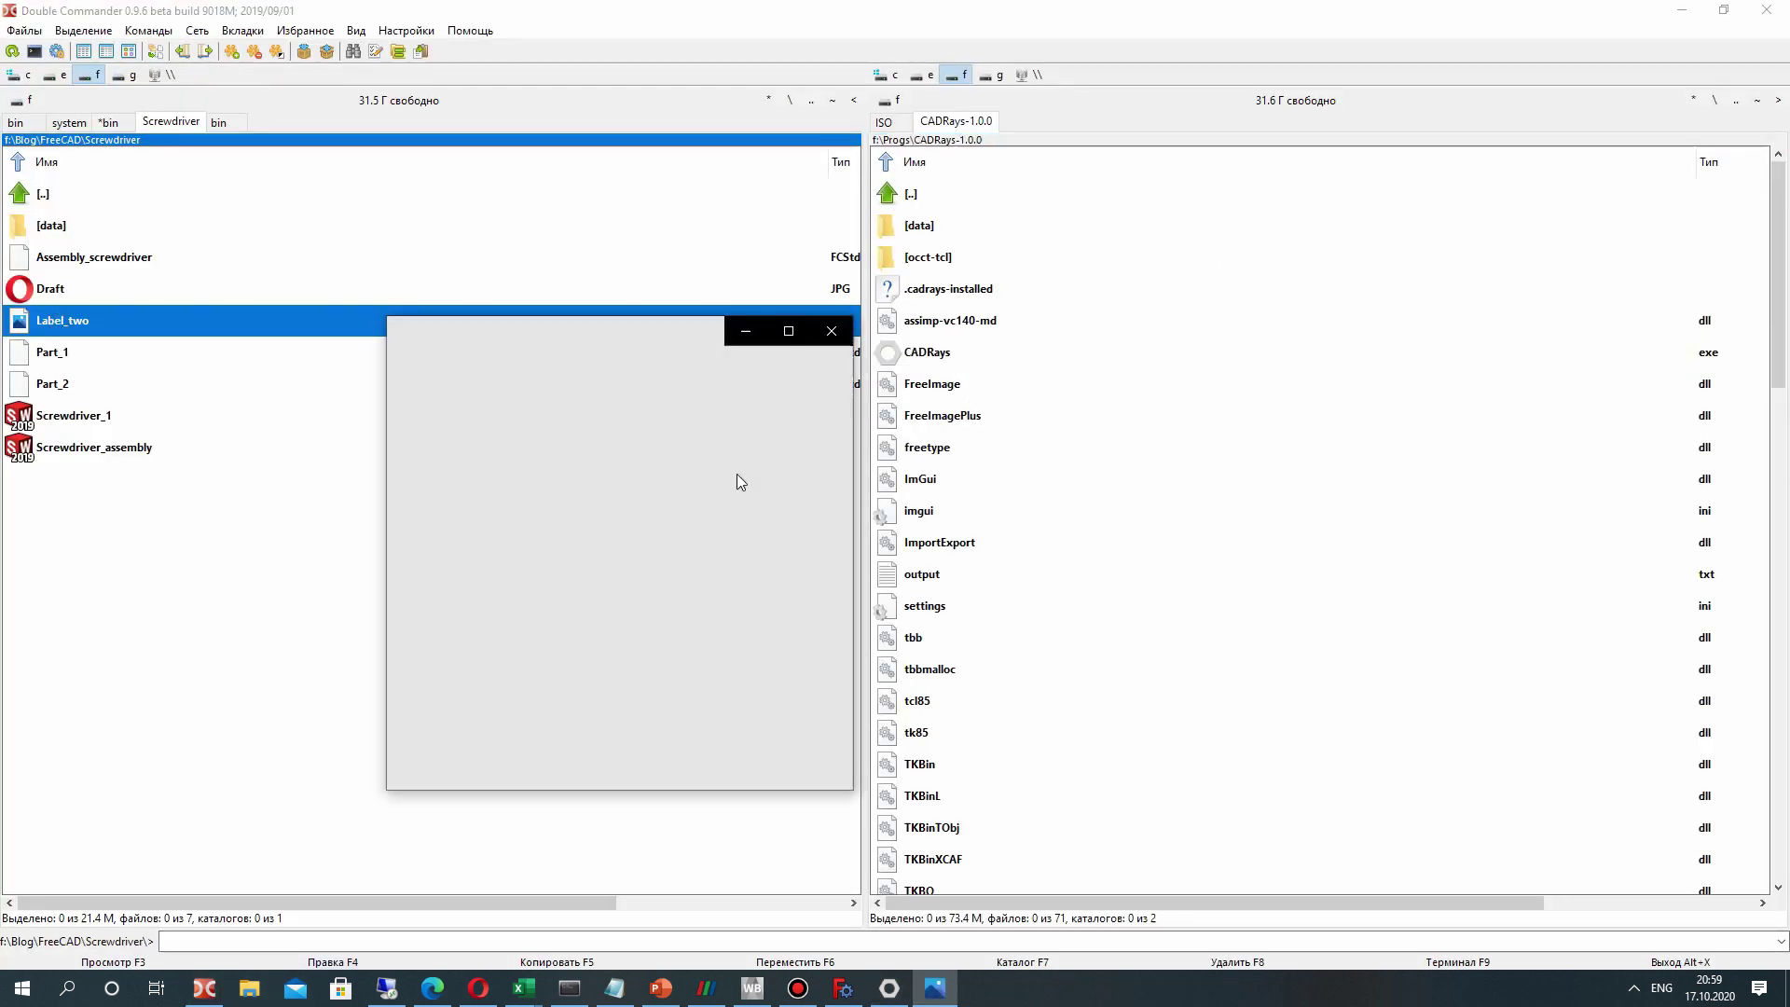
pyautogui.click(789, 331)
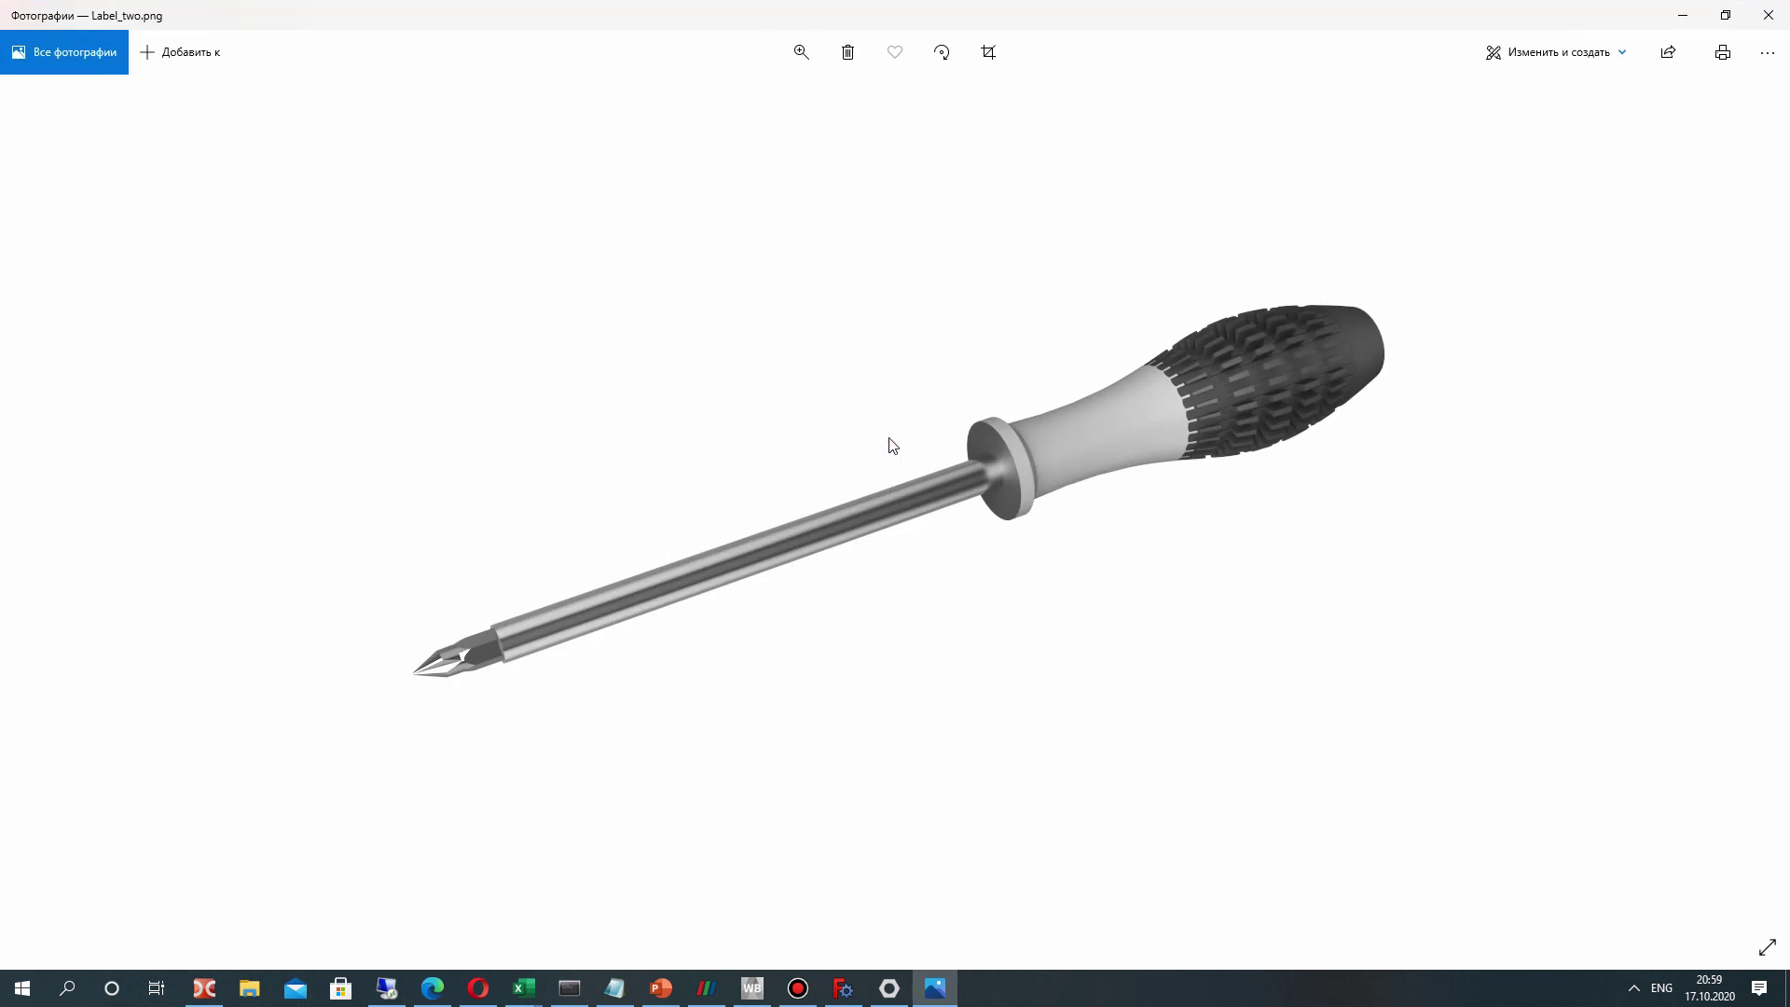
pyautogui.click(1724, 15)
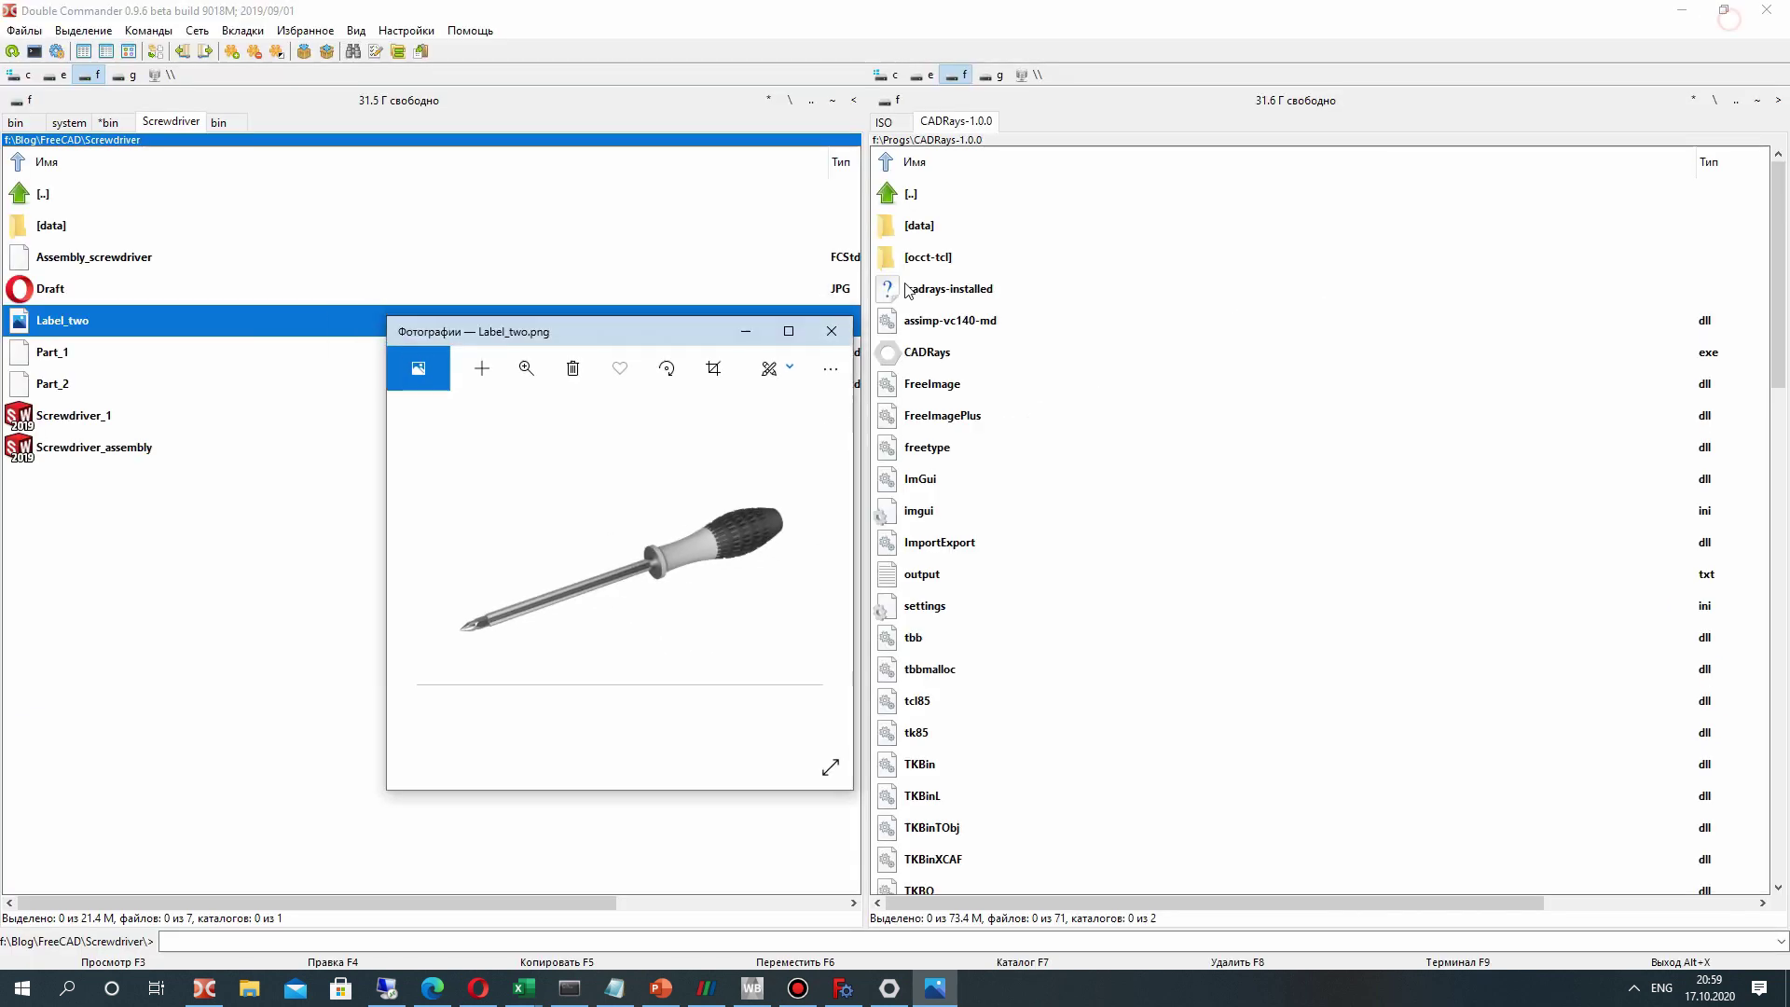
pyautogui.click(833, 334)
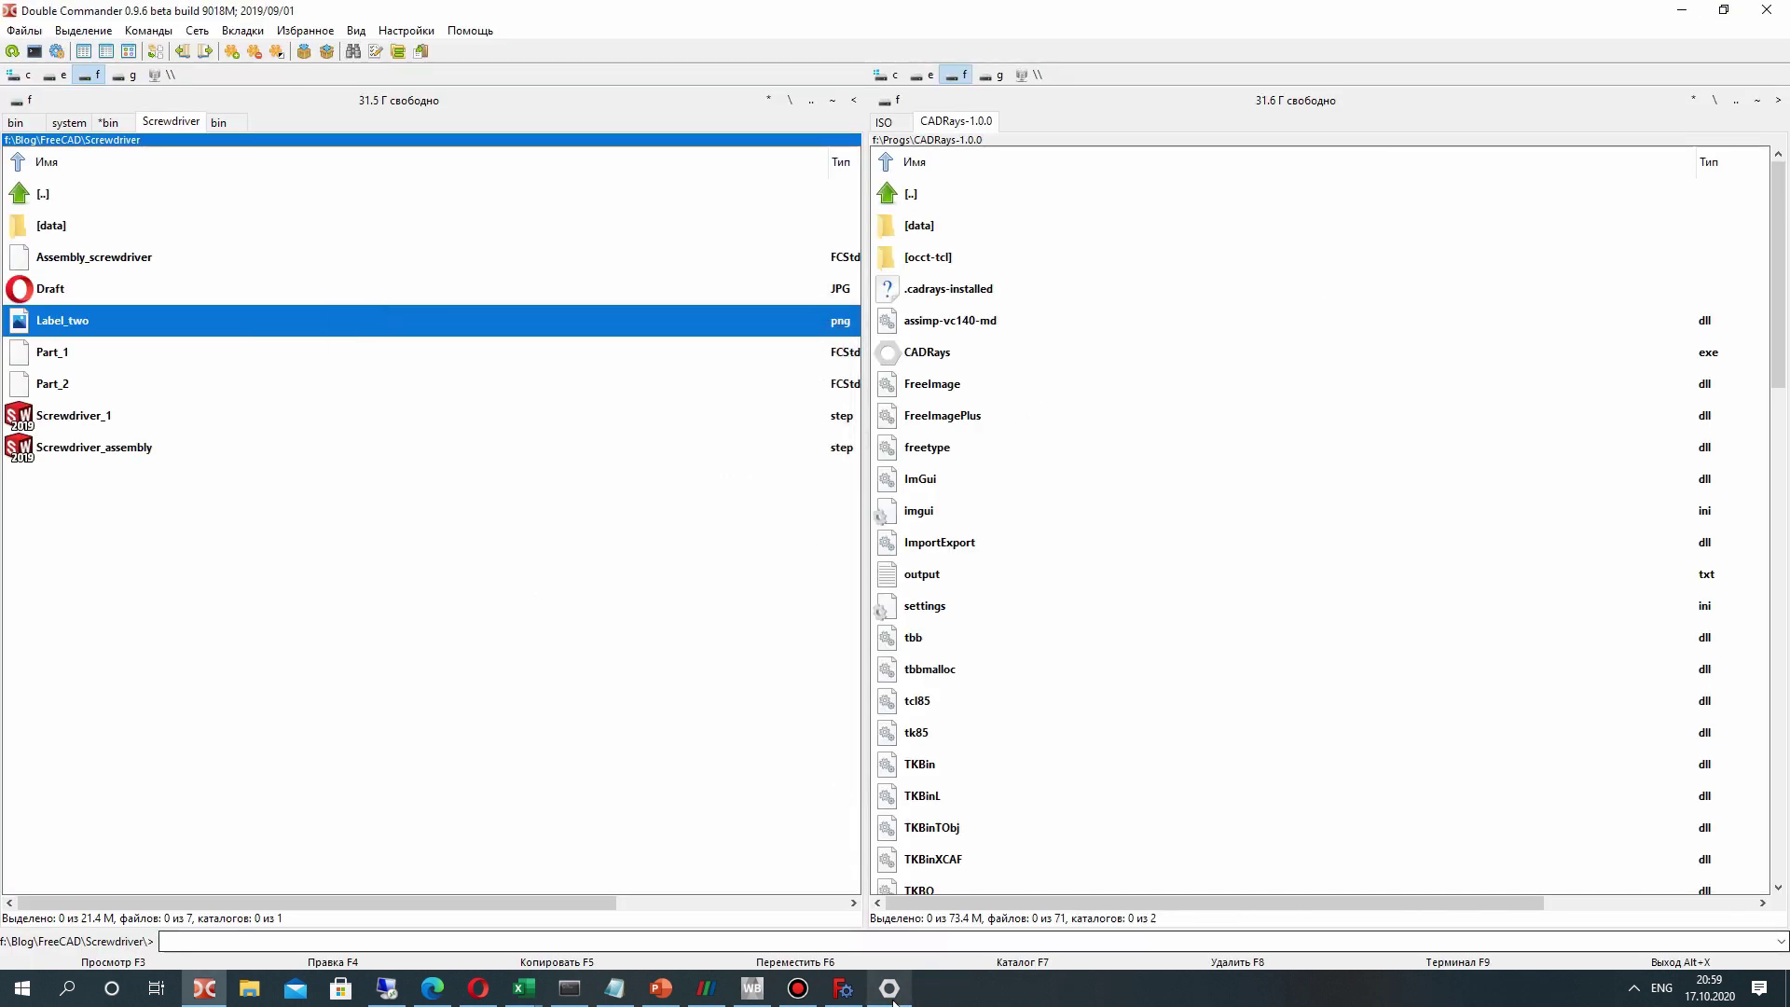